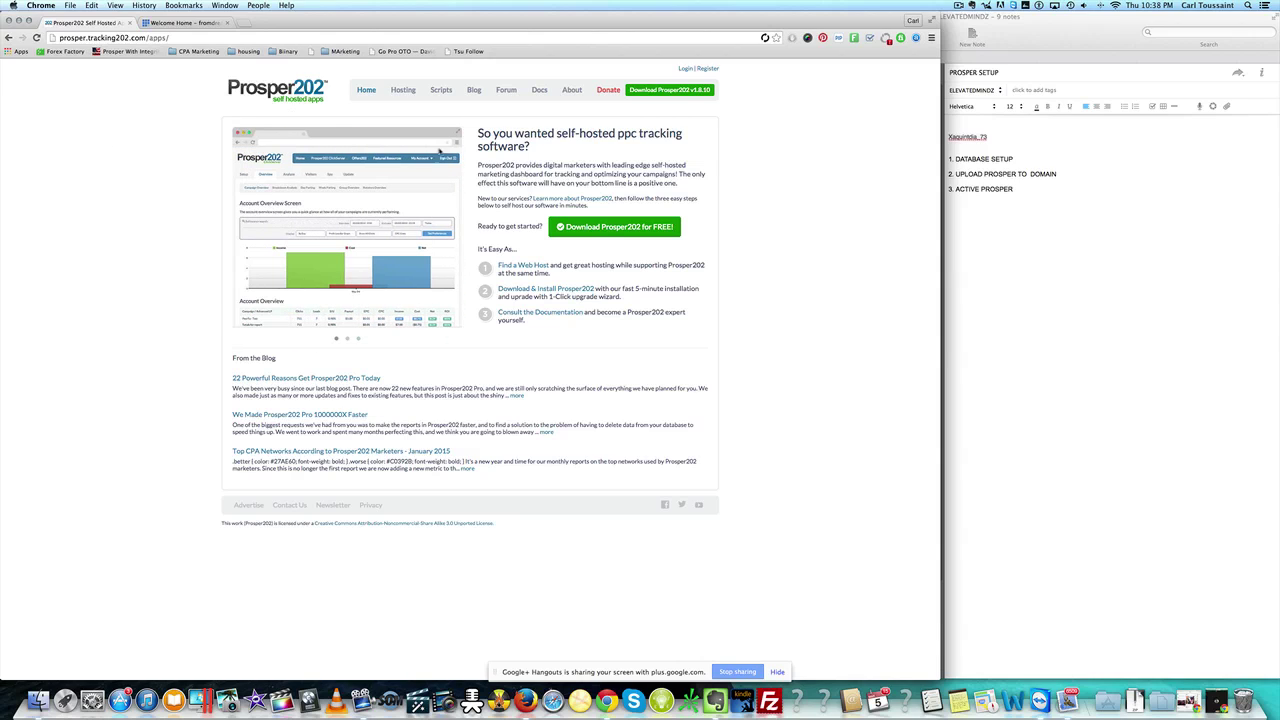
Step: Request the free Prosper202 download, then open Domain Manager in the Bluehost control panel
left_click(603, 226)
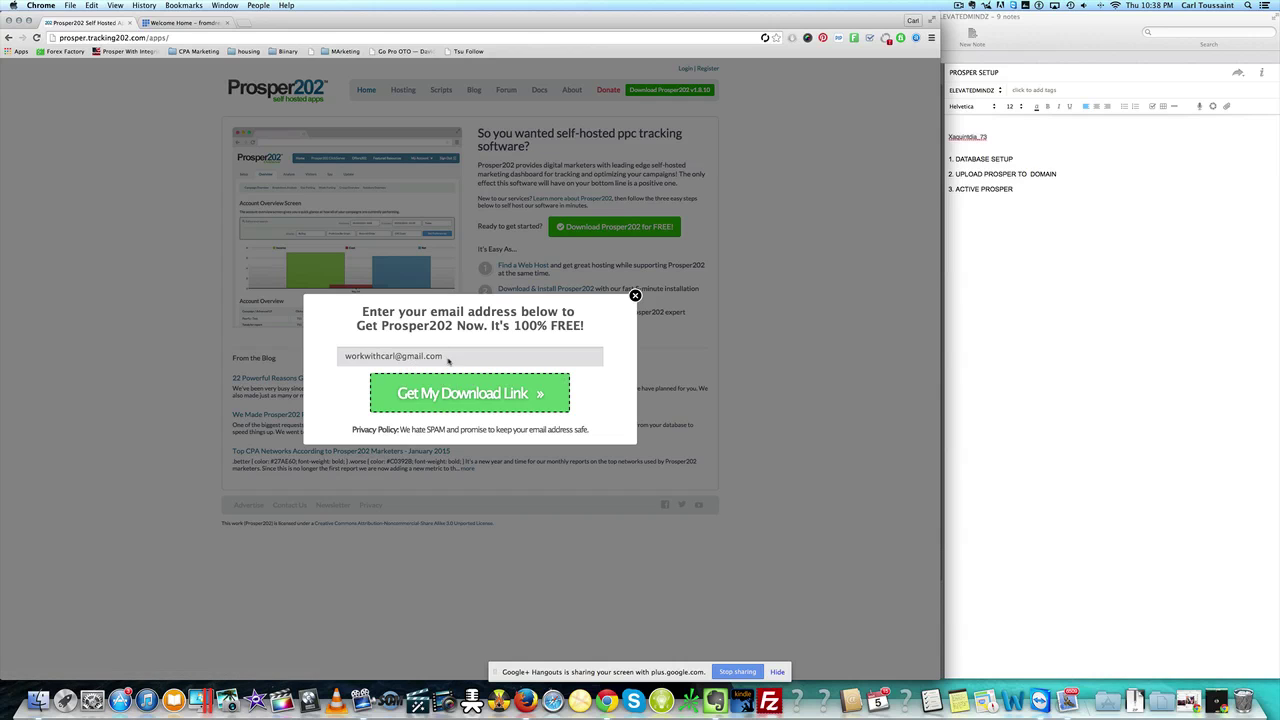
left_click(634, 296)
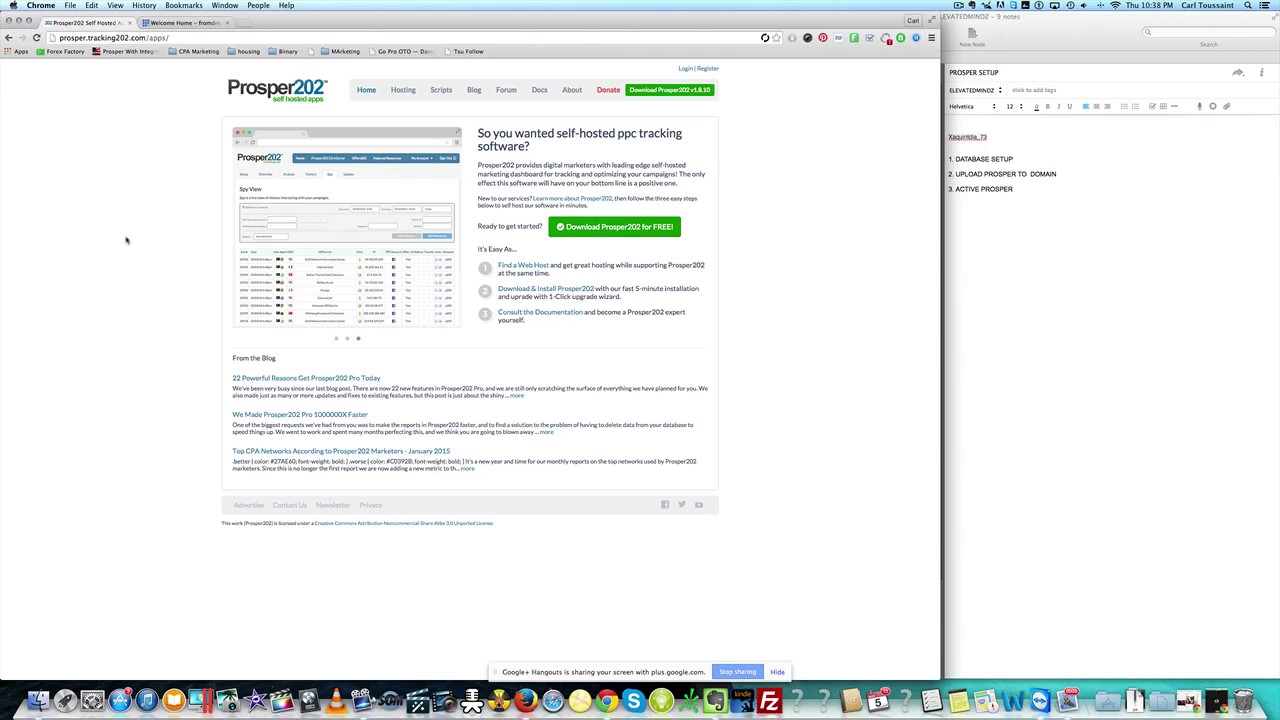
left_click(174, 24)
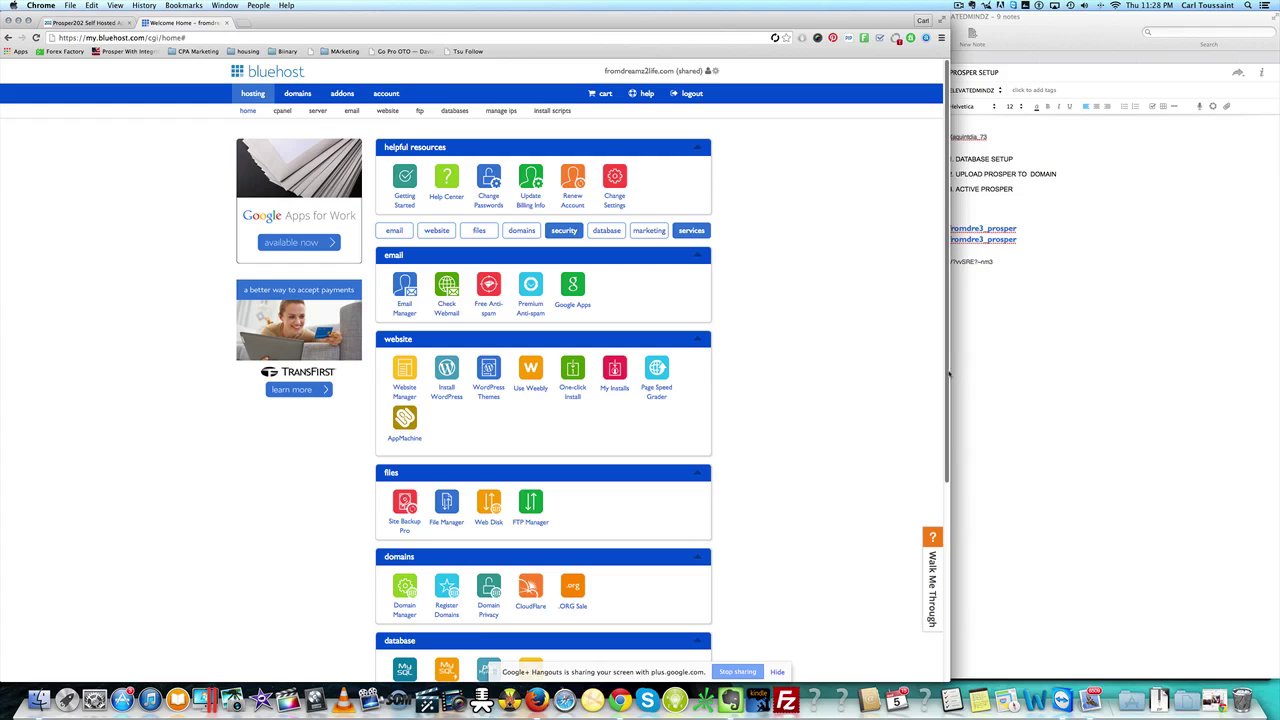
left_click_drag(941, 373, 933, 375)
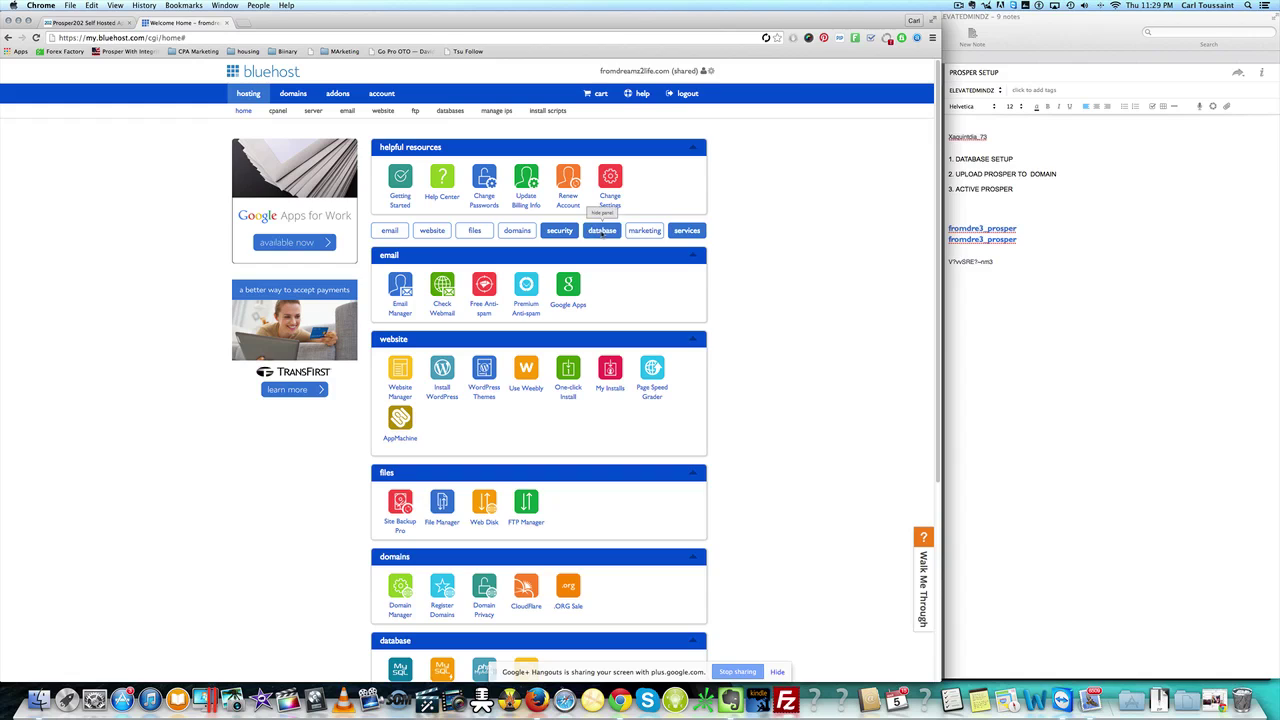
scroll(615, 280, "down", 3)
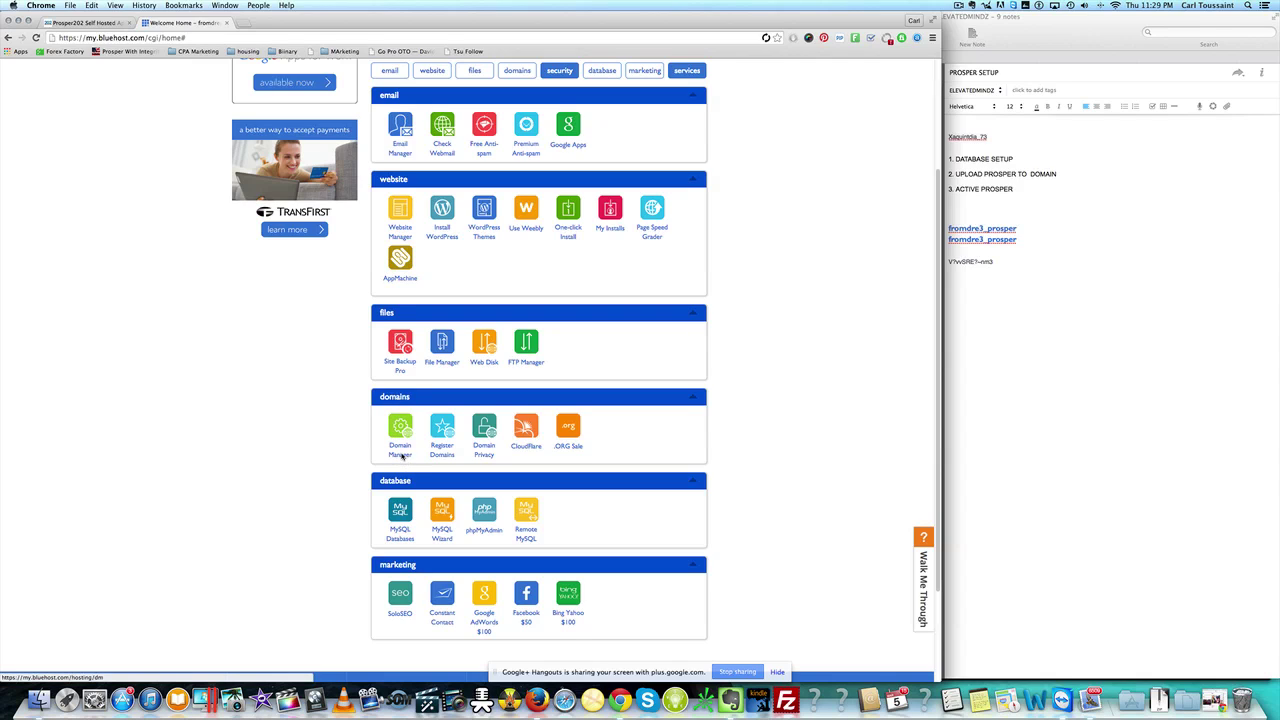
left_click(401, 455)
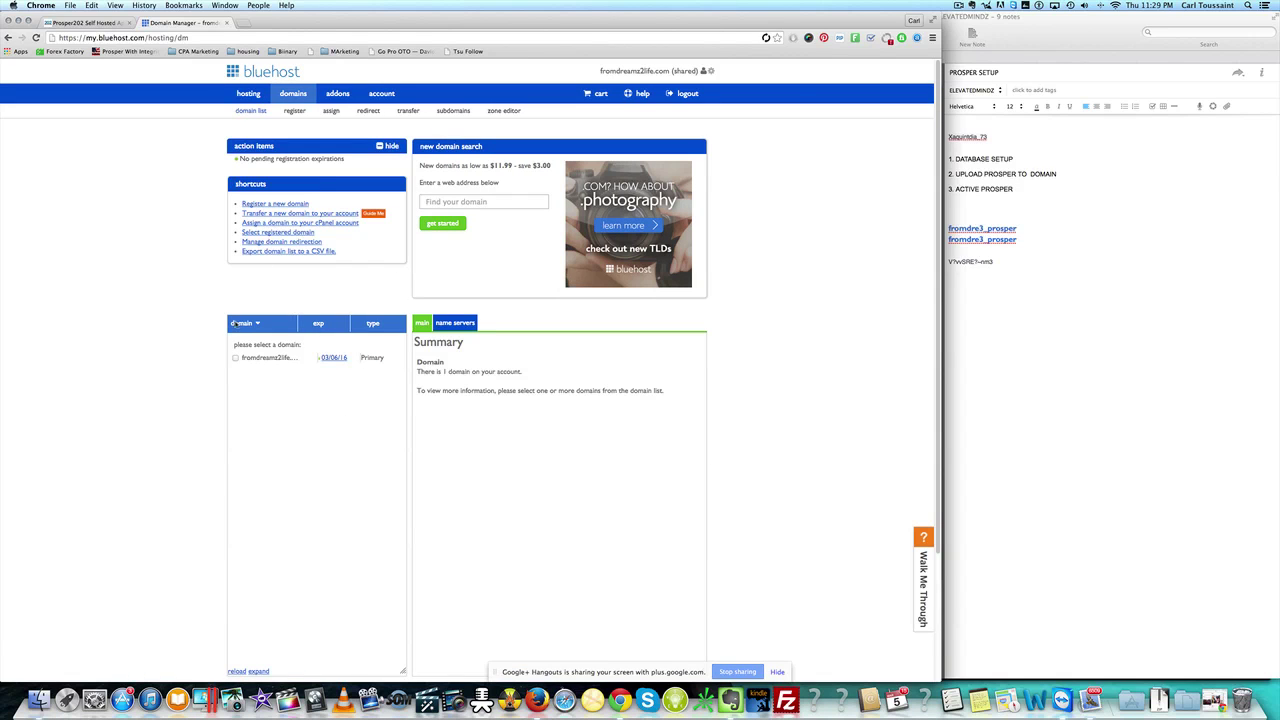
Step: Delete the existing prosper subdomain
left_click(454, 112)
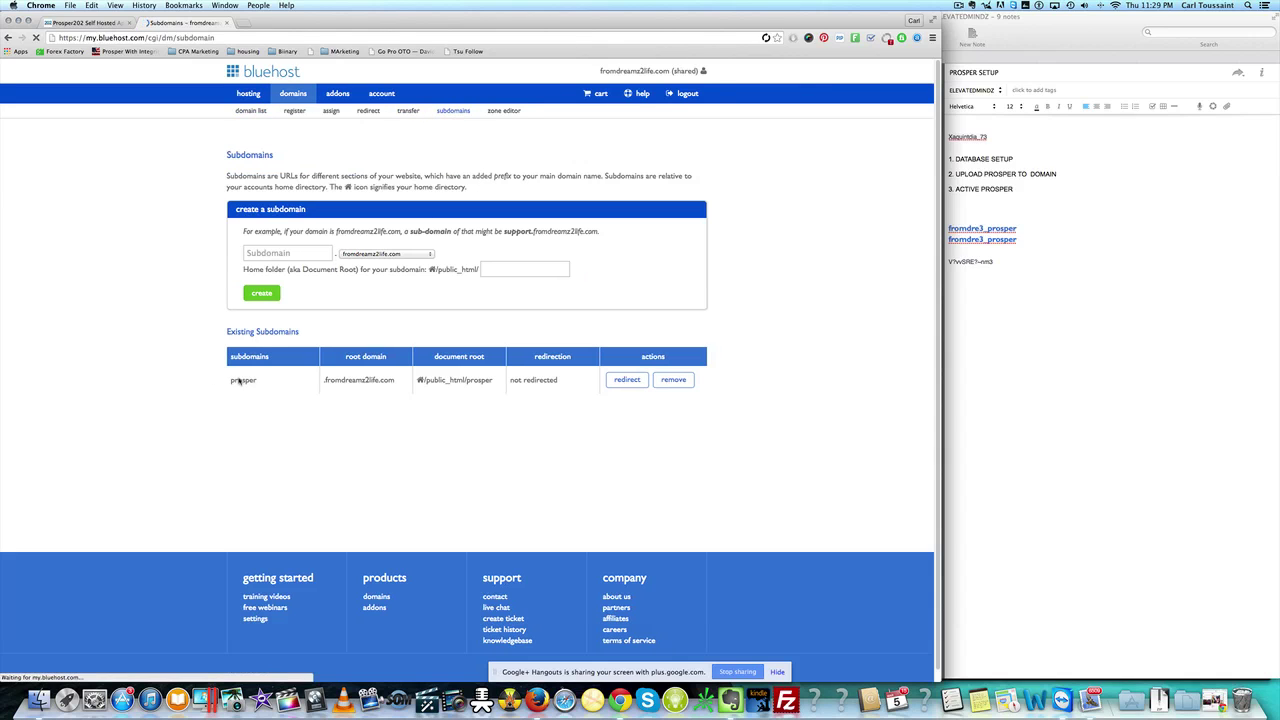
left_click(673, 380)
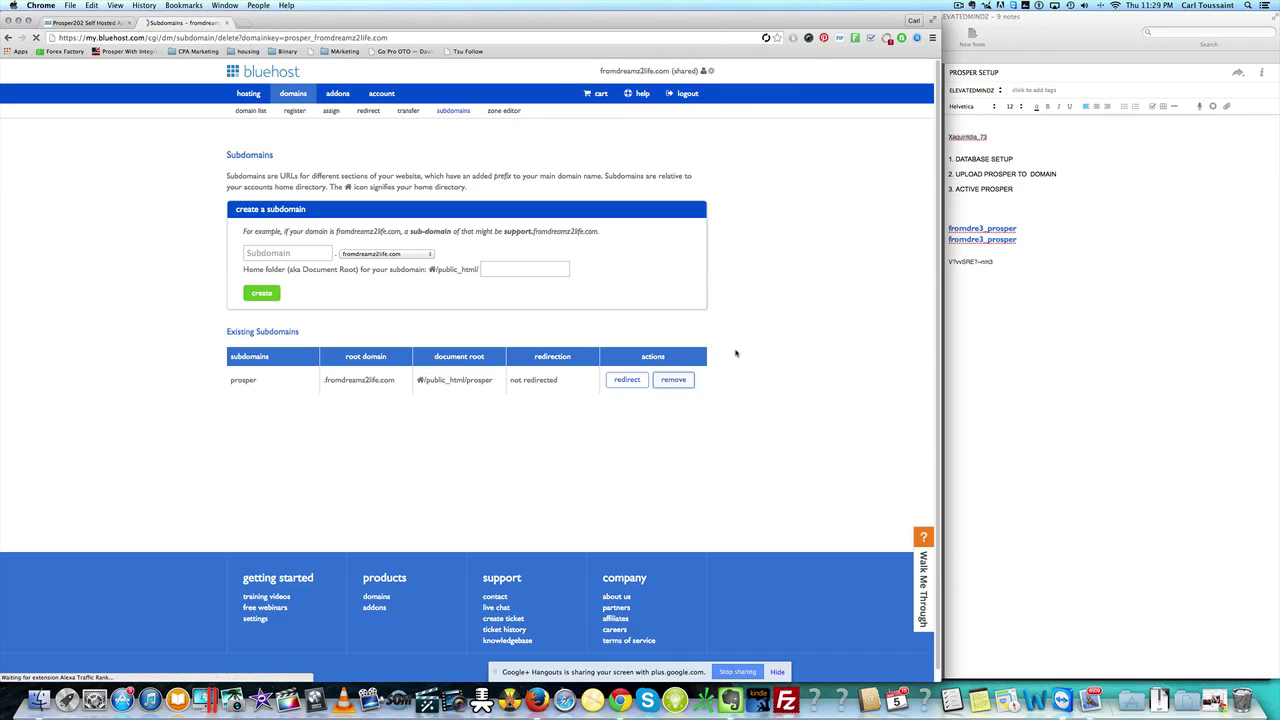
left_click(263, 197)
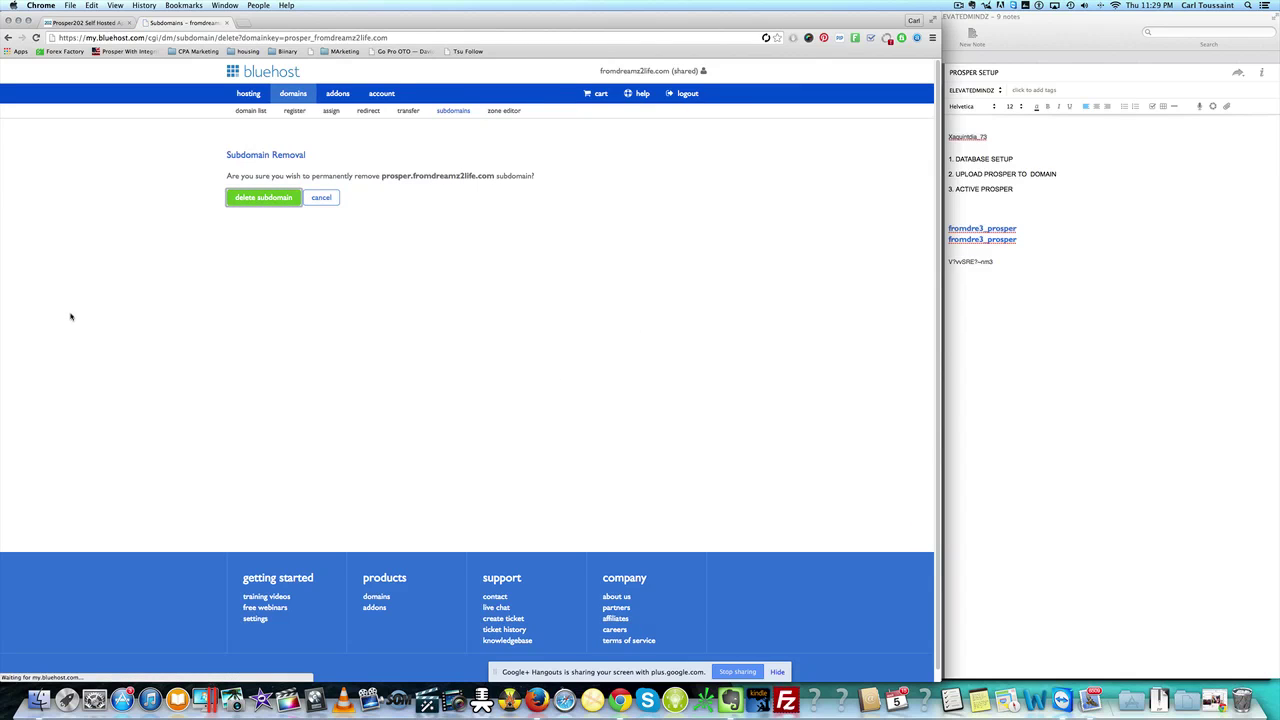
left_click(256, 200)
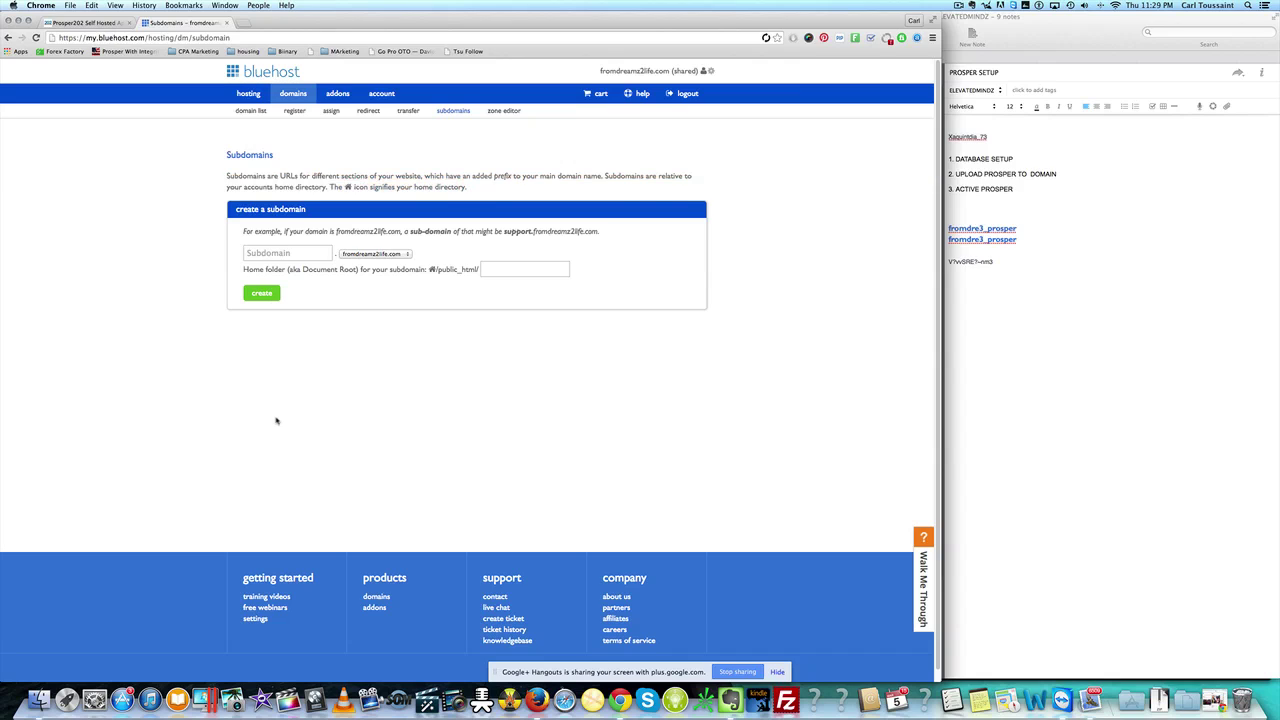
Step: Create a new prosper subdomain with home folder public_html/prosper
left_click(300, 254)
type("pr")
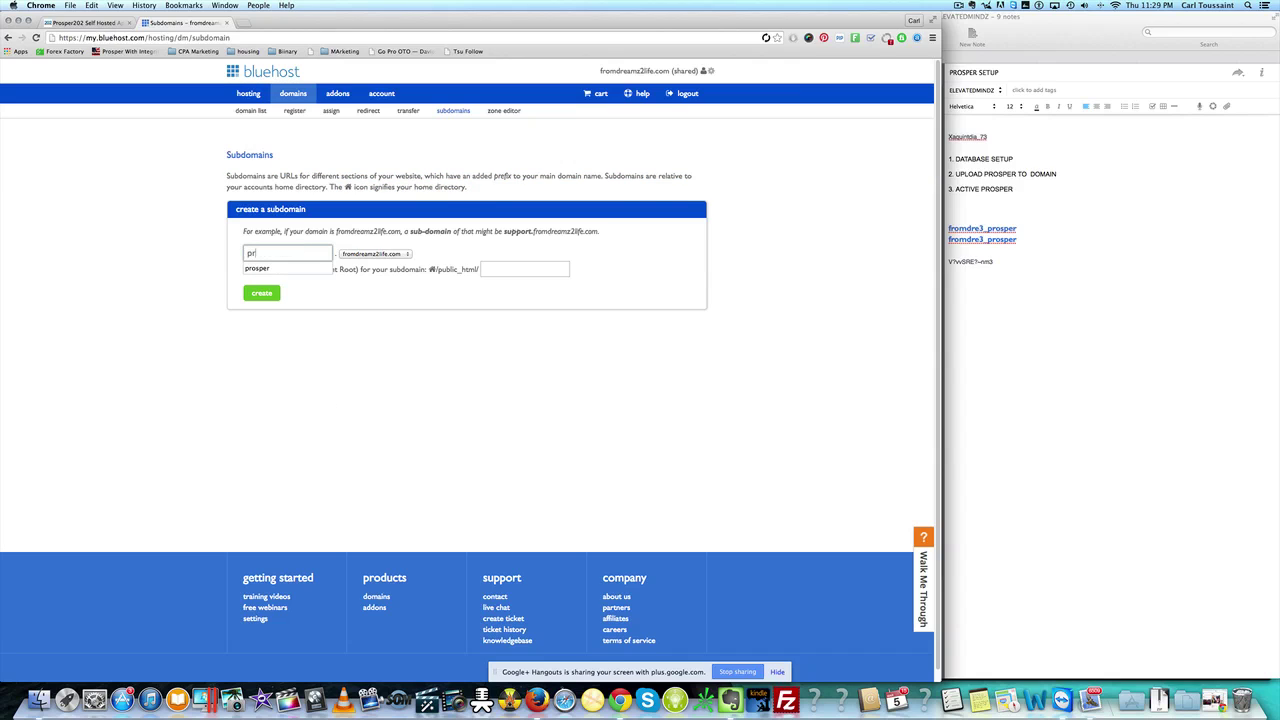
type("o")
left_click(286, 269)
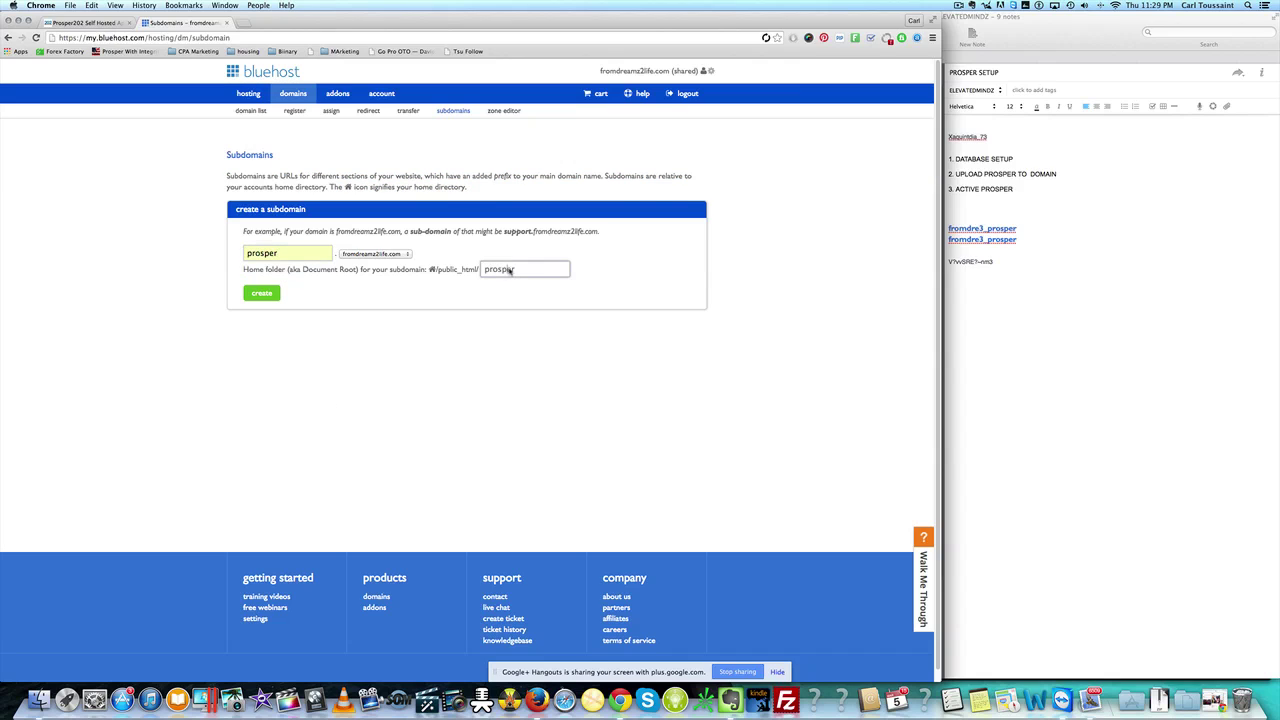
left_click(262, 293)
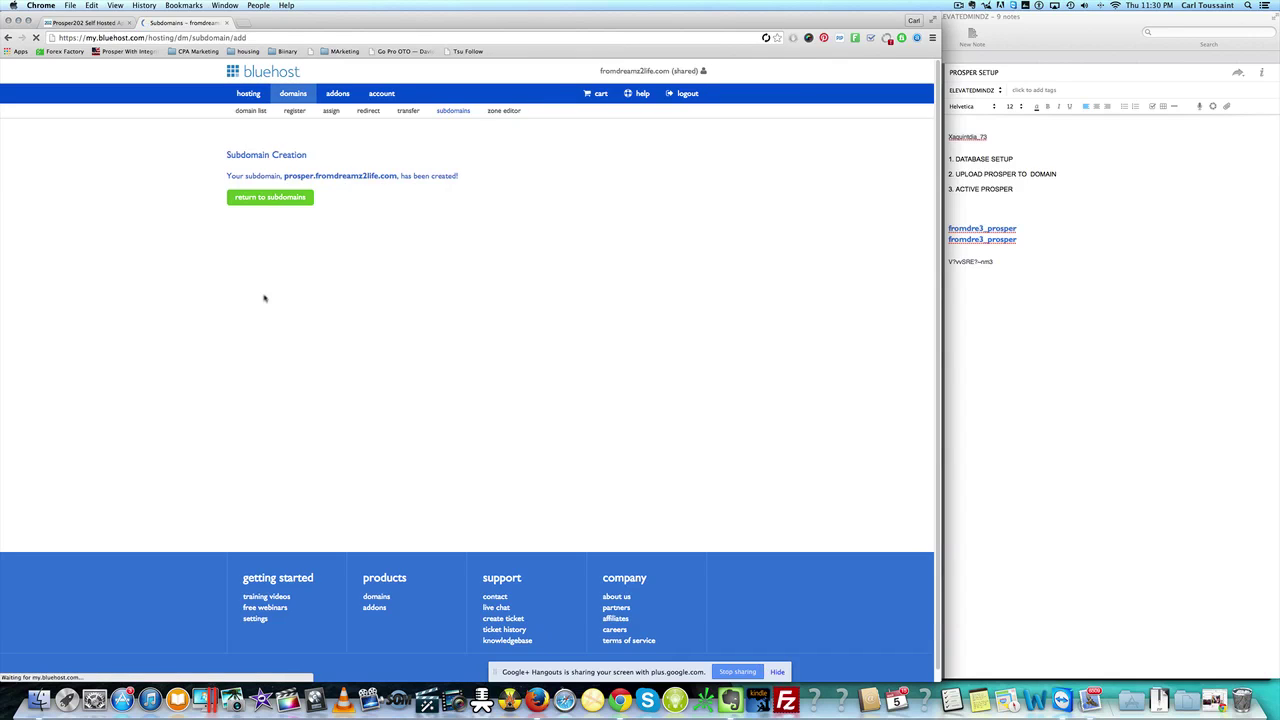
left_click(277, 202)
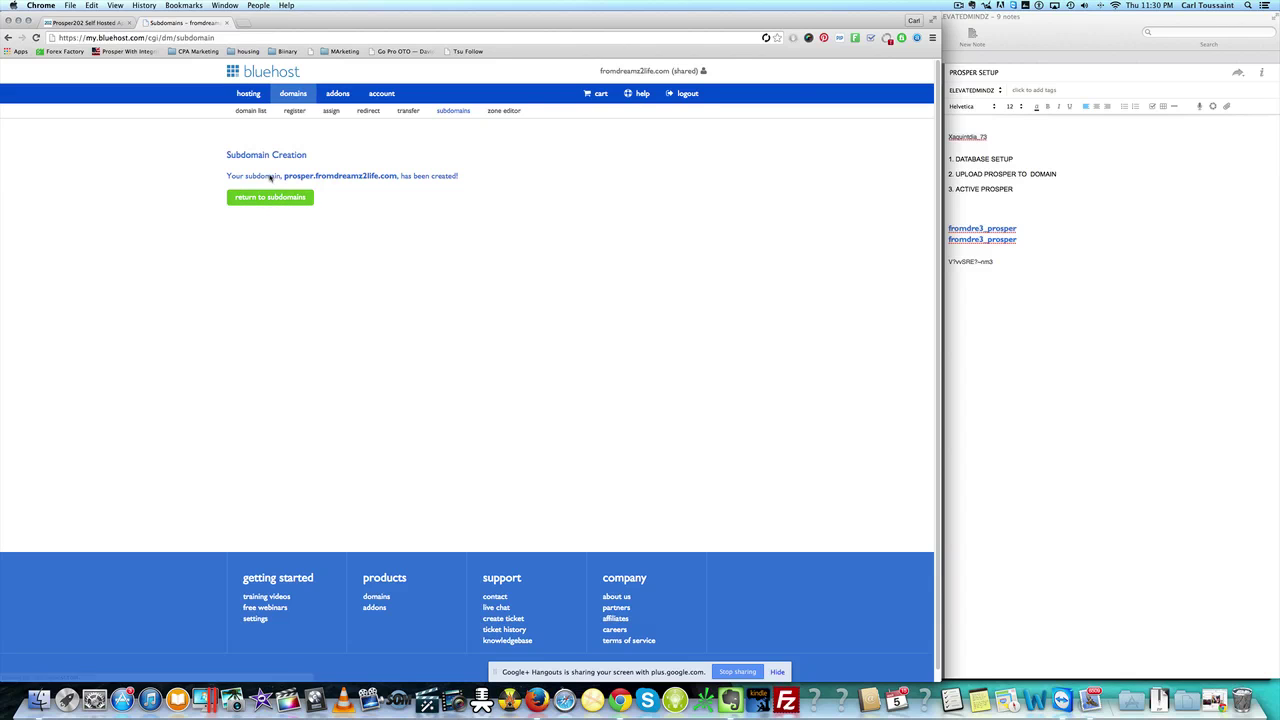
Step: Create the MySQL database prosper and select its full name, fromdre3_prosper
left_click(248, 93)
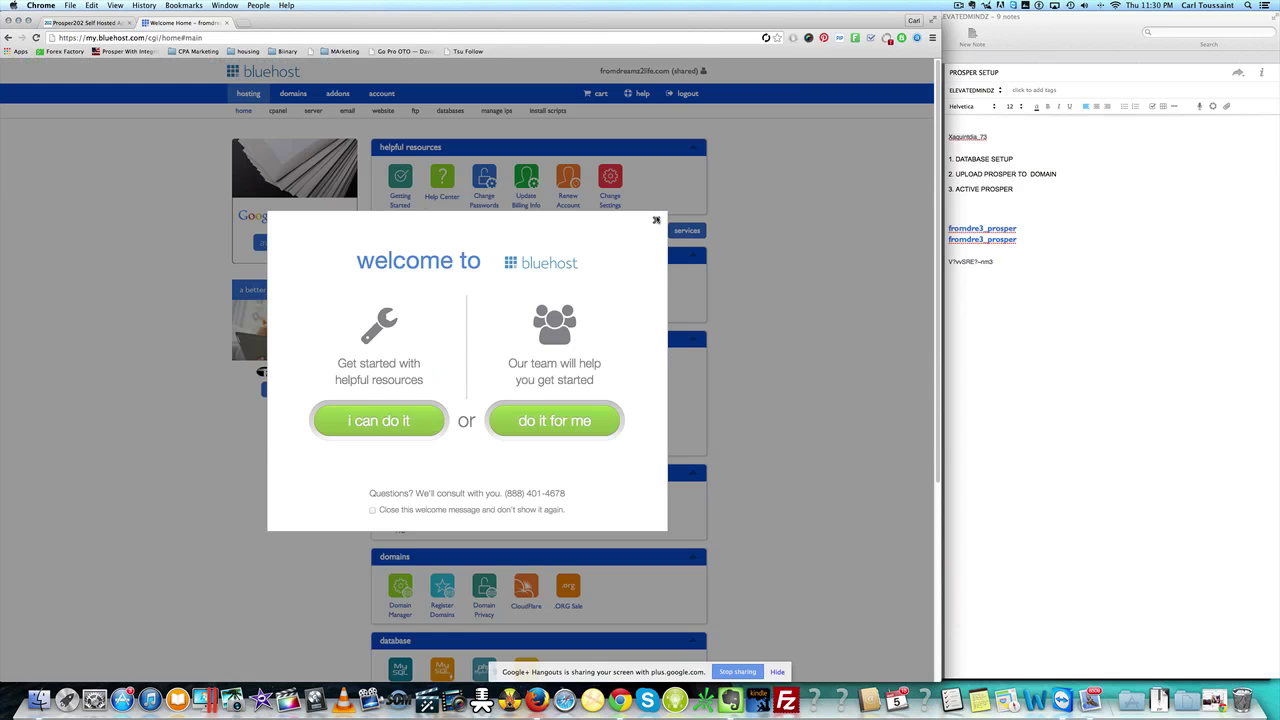
left_click(656, 220)
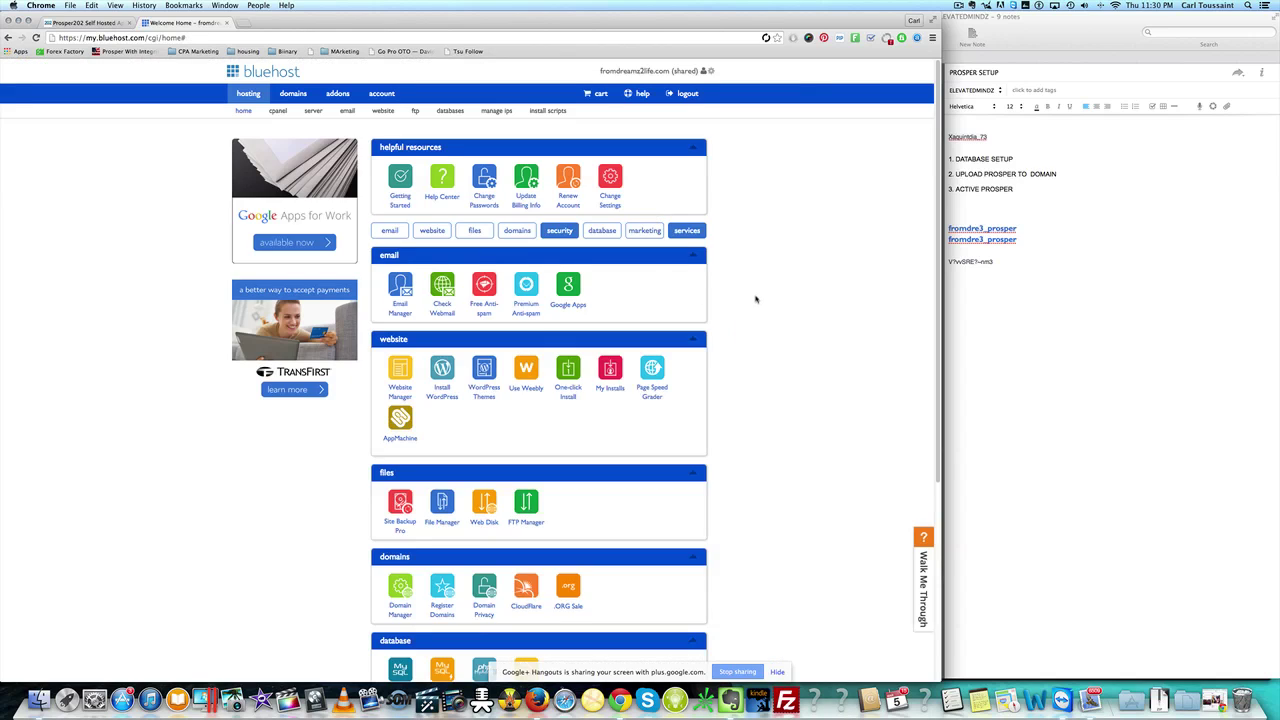
left_click(449, 112)
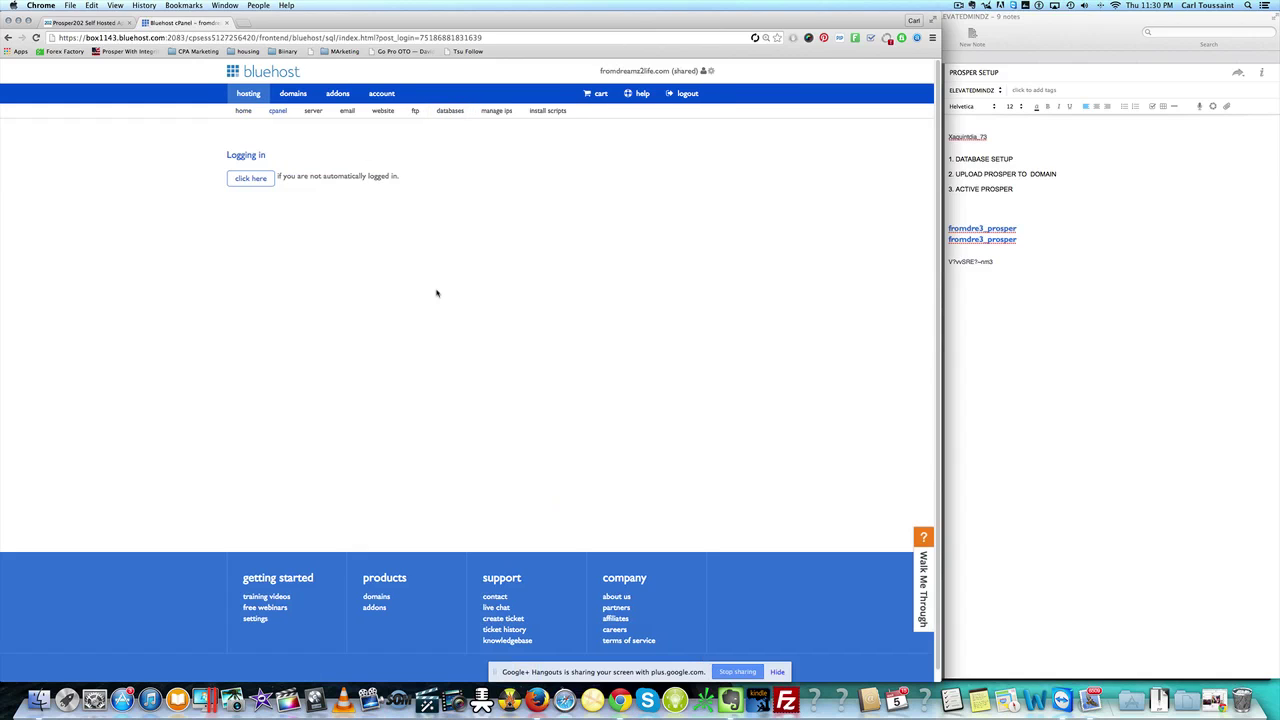
scroll(388, 258, "down", 2)
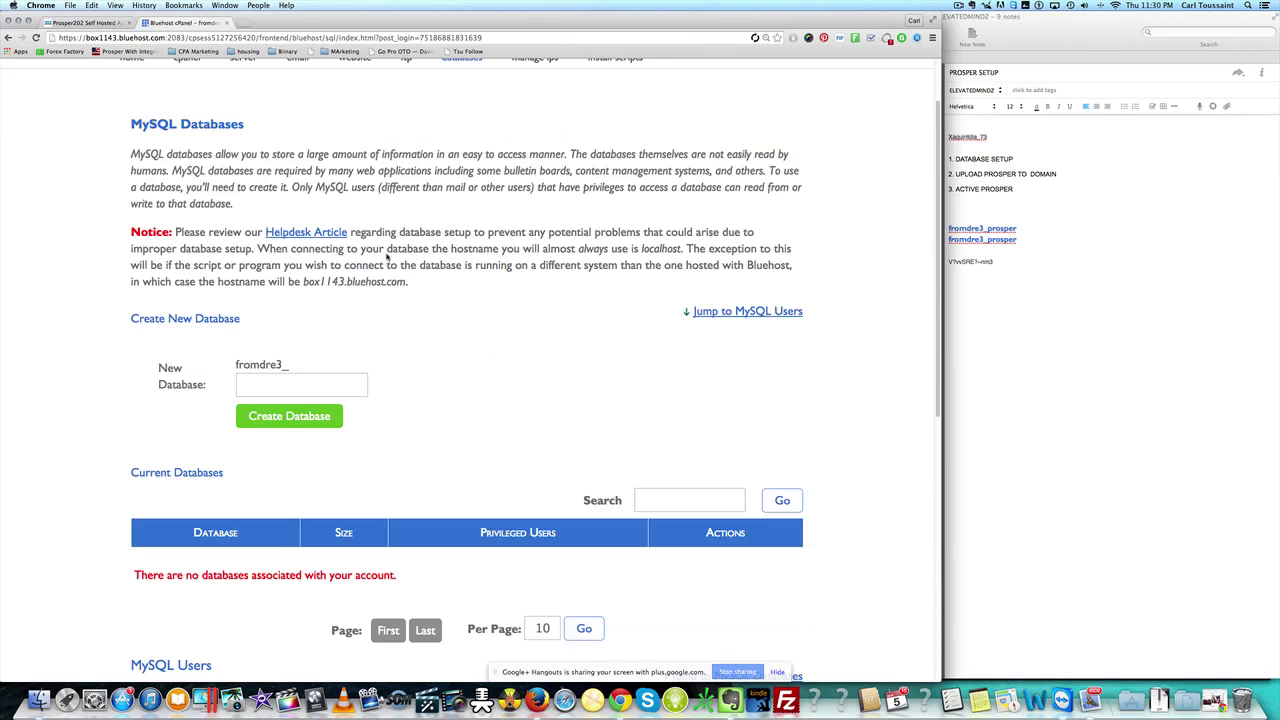
left_click(336, 385)
type("pro")
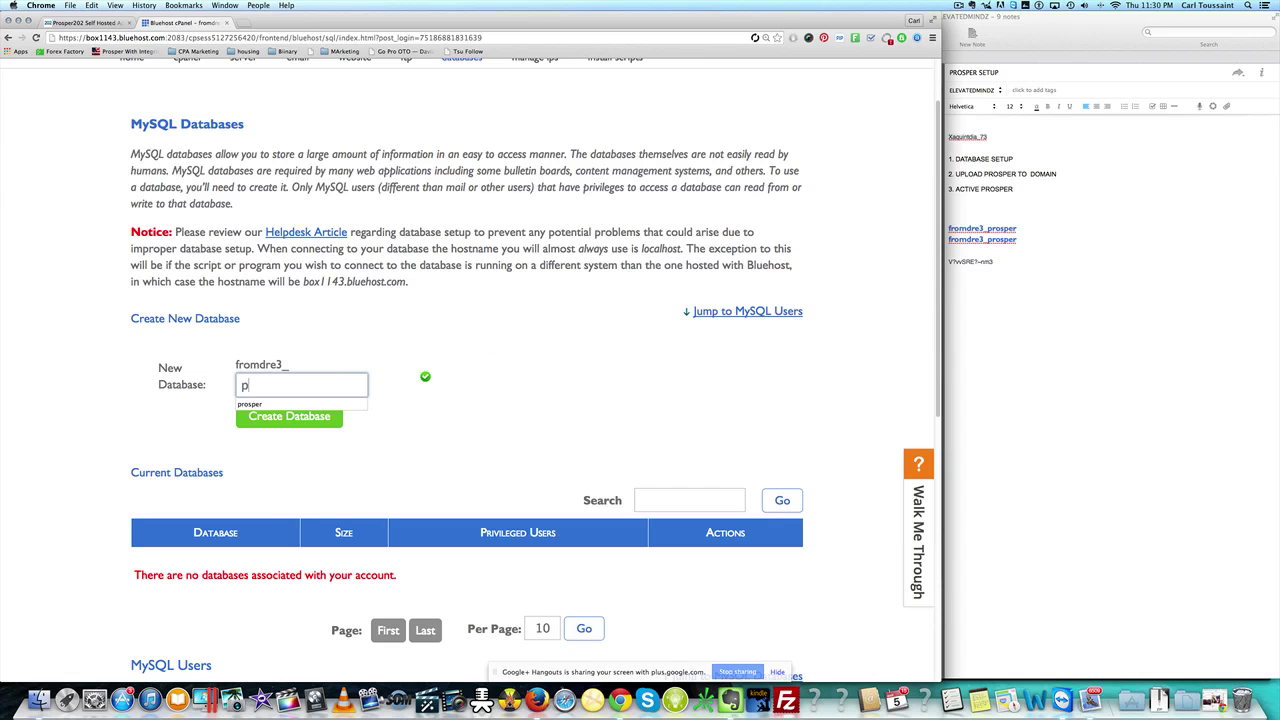
left_click(338, 404)
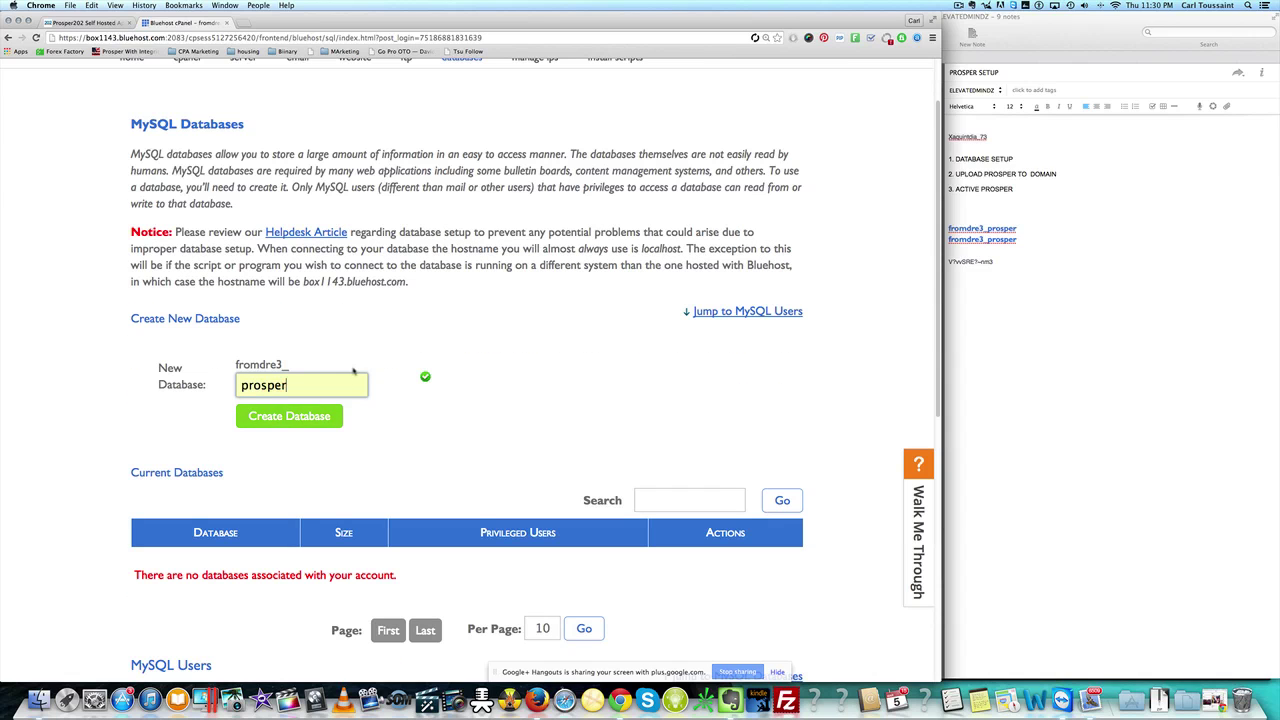
scroll(368, 352, "down", 3)
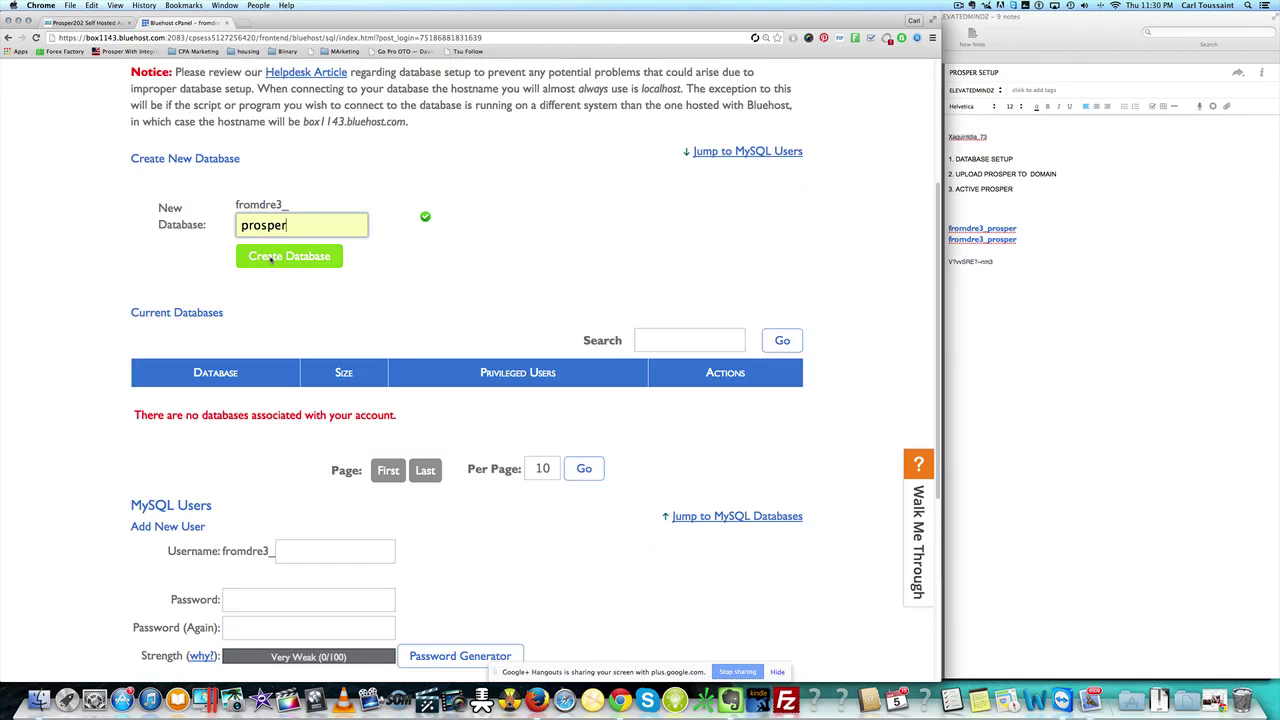
left_click(271, 257)
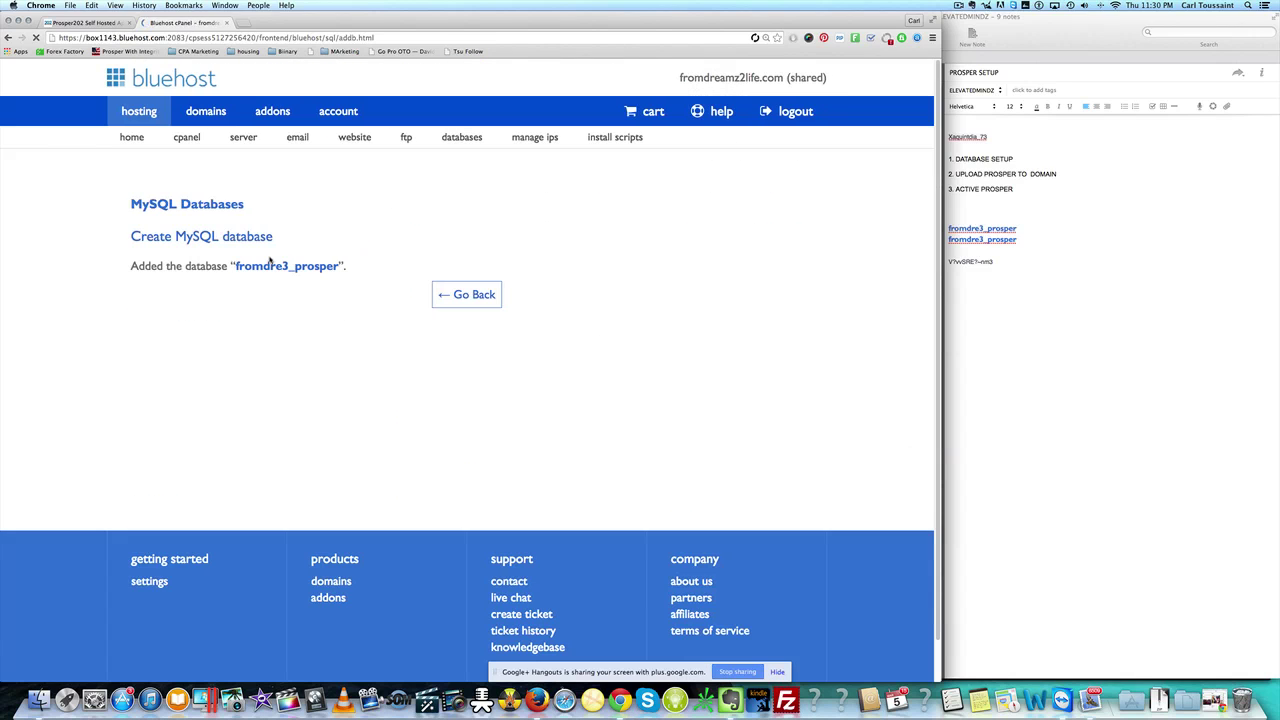
left_click_drag(236, 268, 338, 268)
key("super+c")
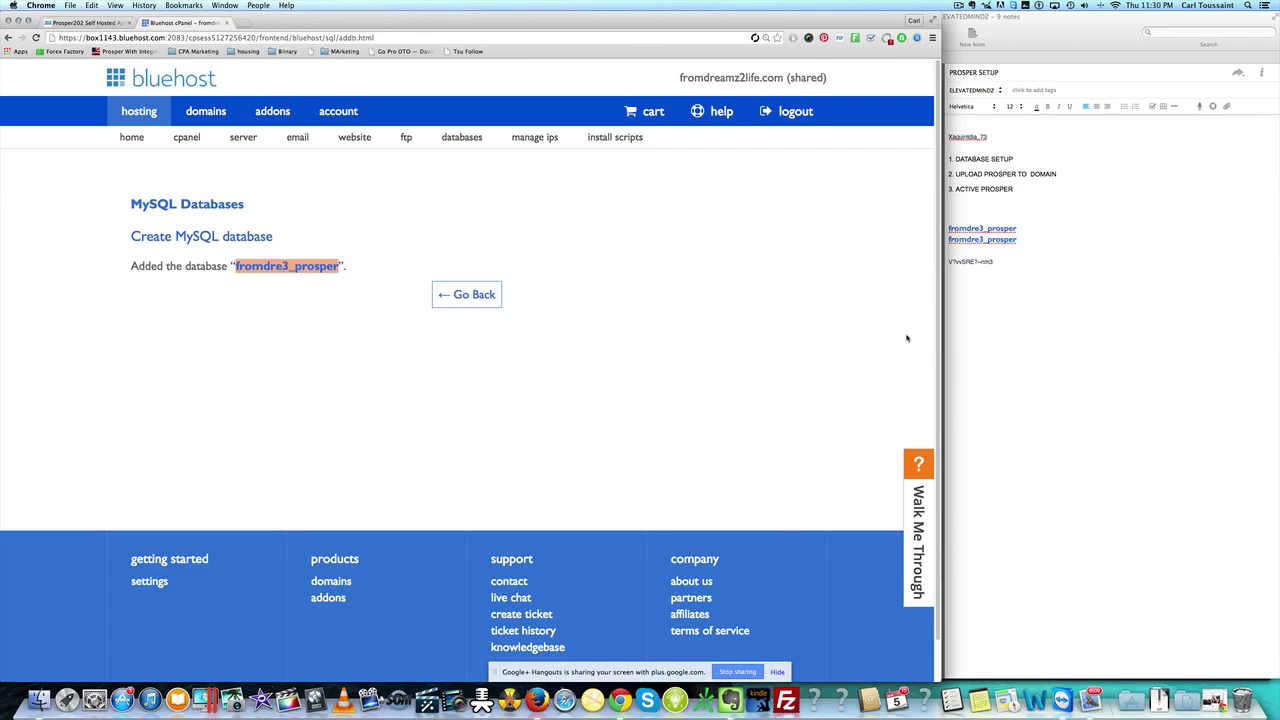
left_click(1026, 297)
left_click_drag(1018, 229, 949, 230)
key("super+v")
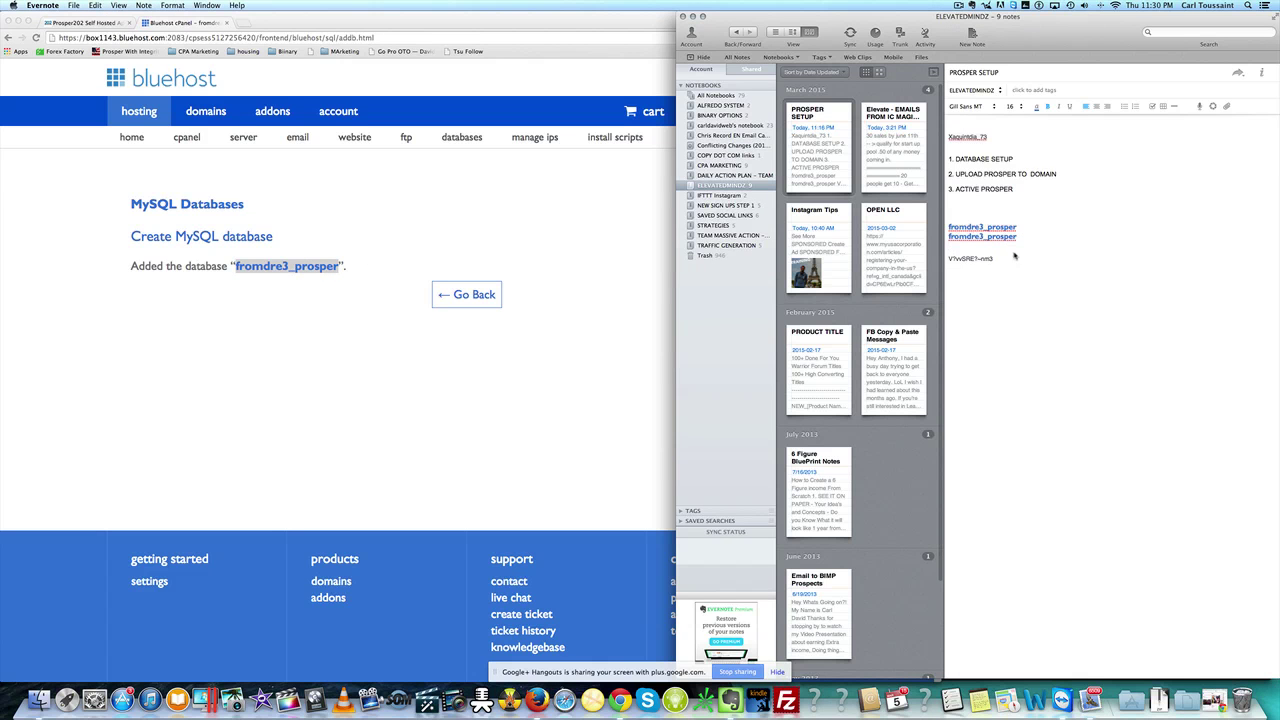
left_click_drag(1012, 258, 961, 224)
key("BackSpace")
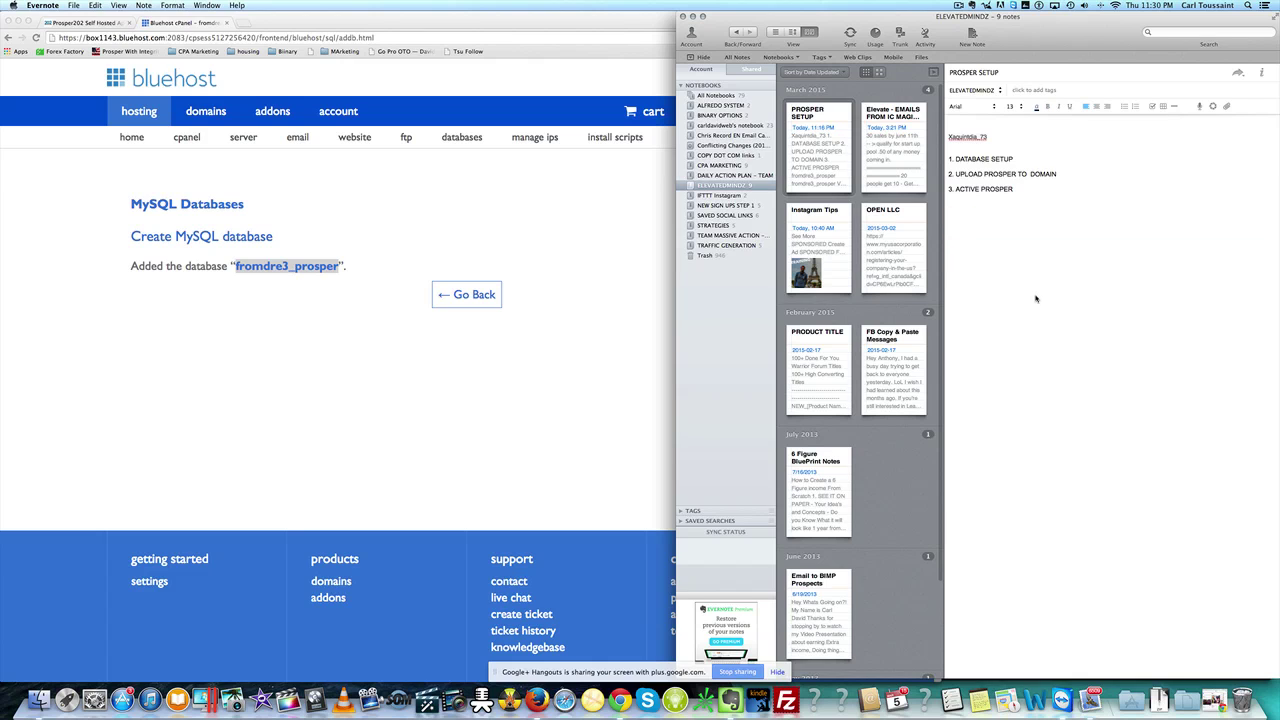
key("super+v")
left_click(484, 408)
Step: Enter prosper as the new MySQL user's username
left_click(442, 295)
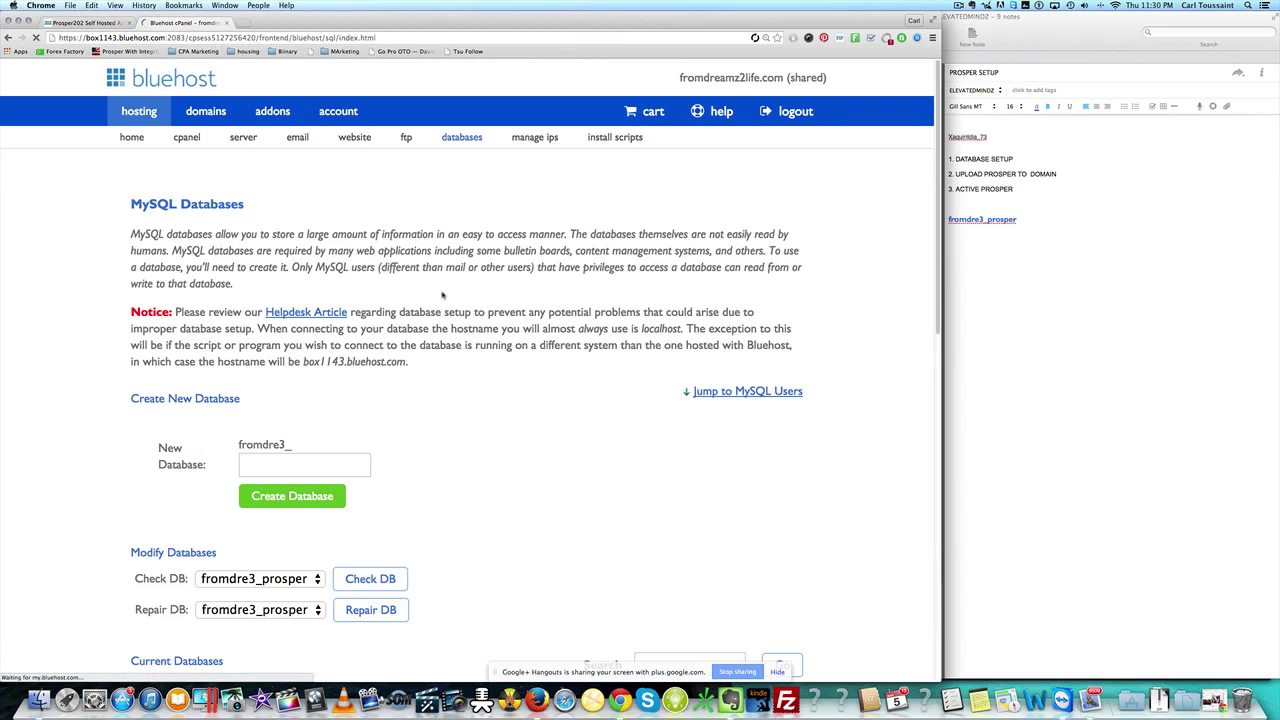
scroll(442, 295, "down", 3)
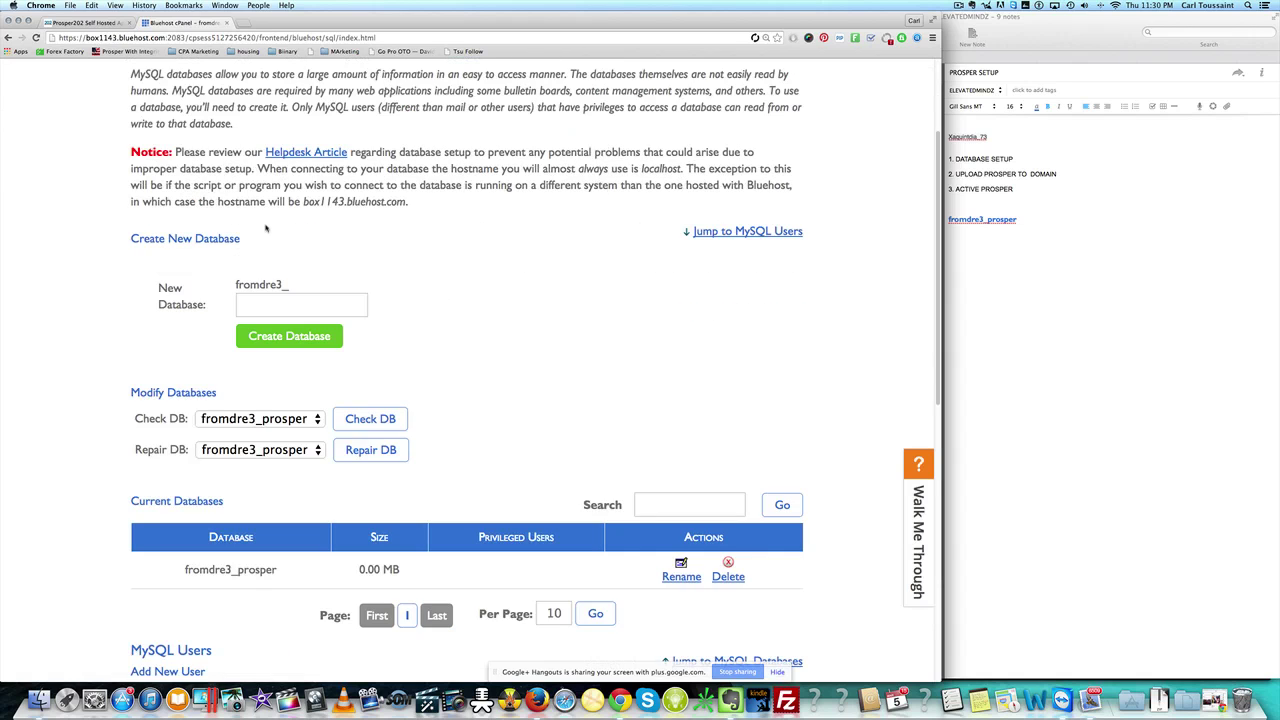
scroll(237, 211, "down", 3)
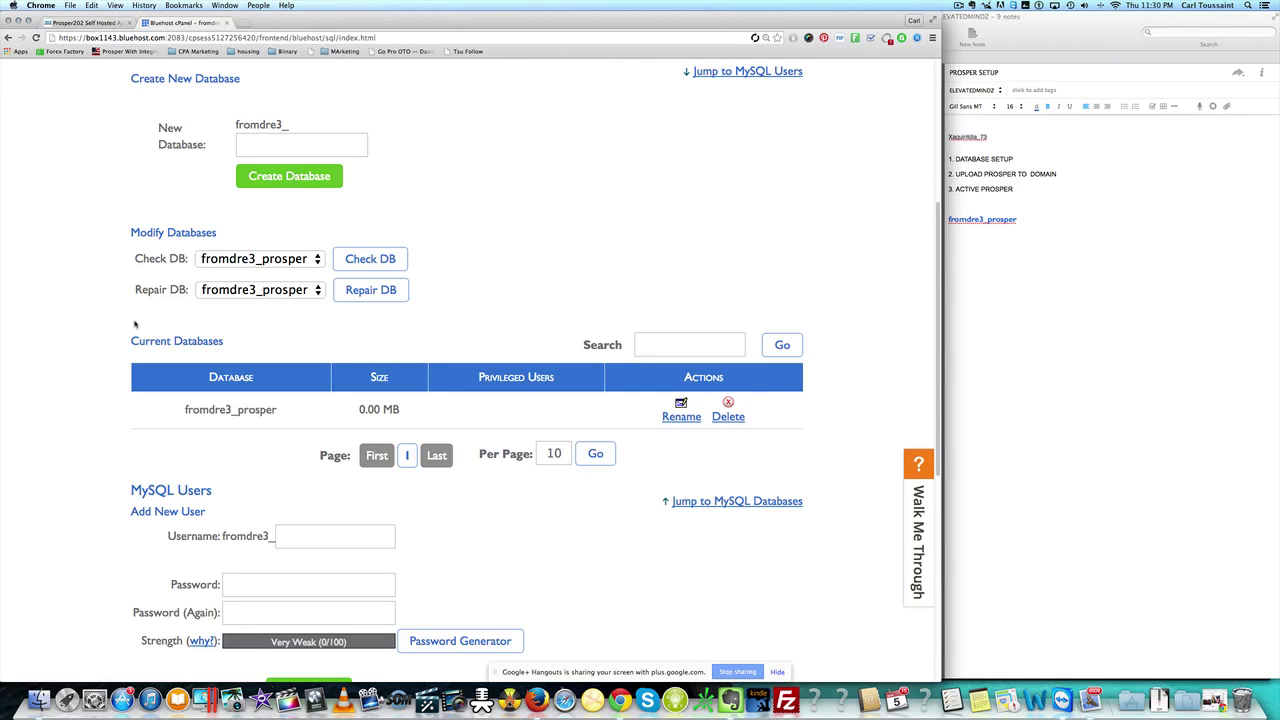
left_click_drag(135, 323, 298, 413)
left_click(100, 368)
scroll(95, 355, "down", 3)
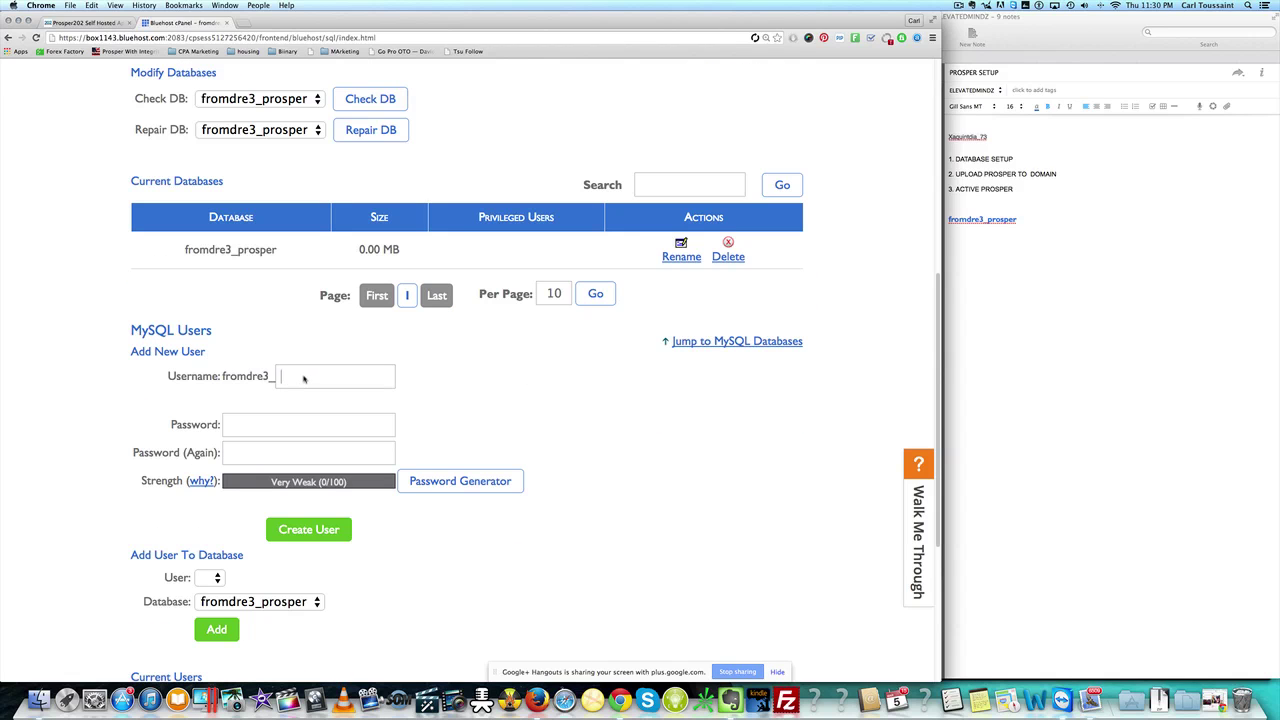
type("pro")
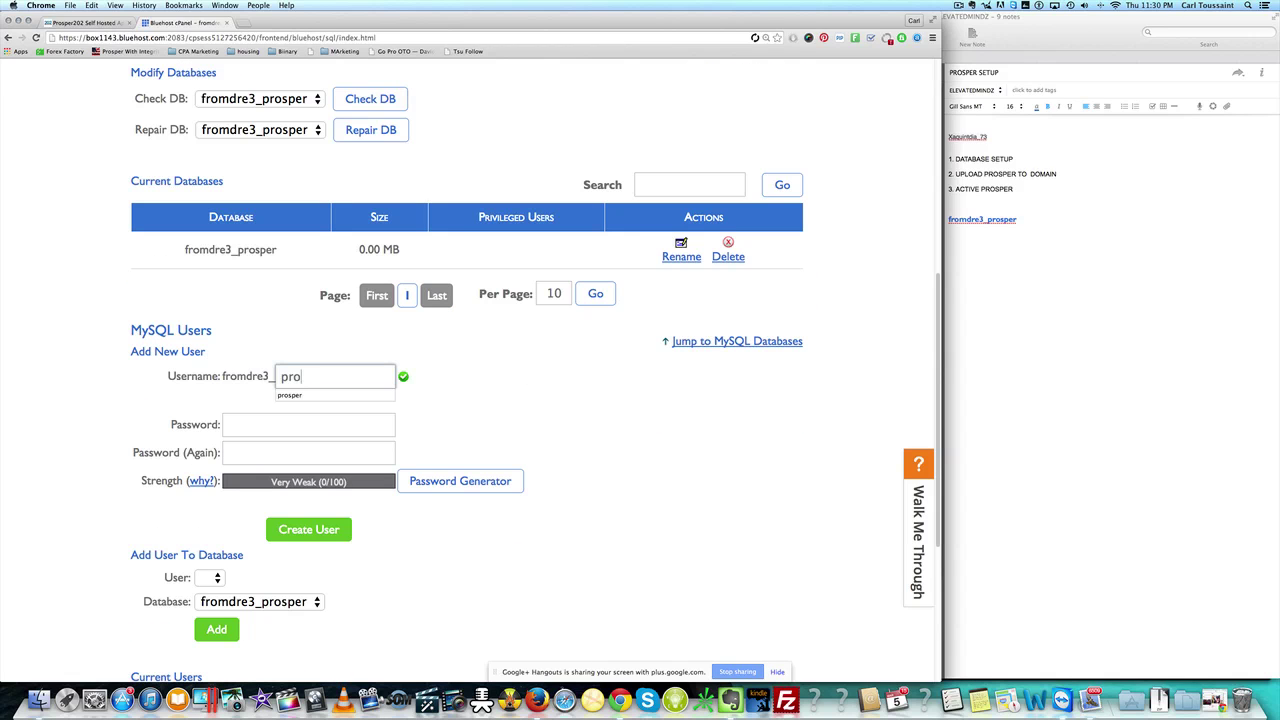
key("Down")
key("Return")
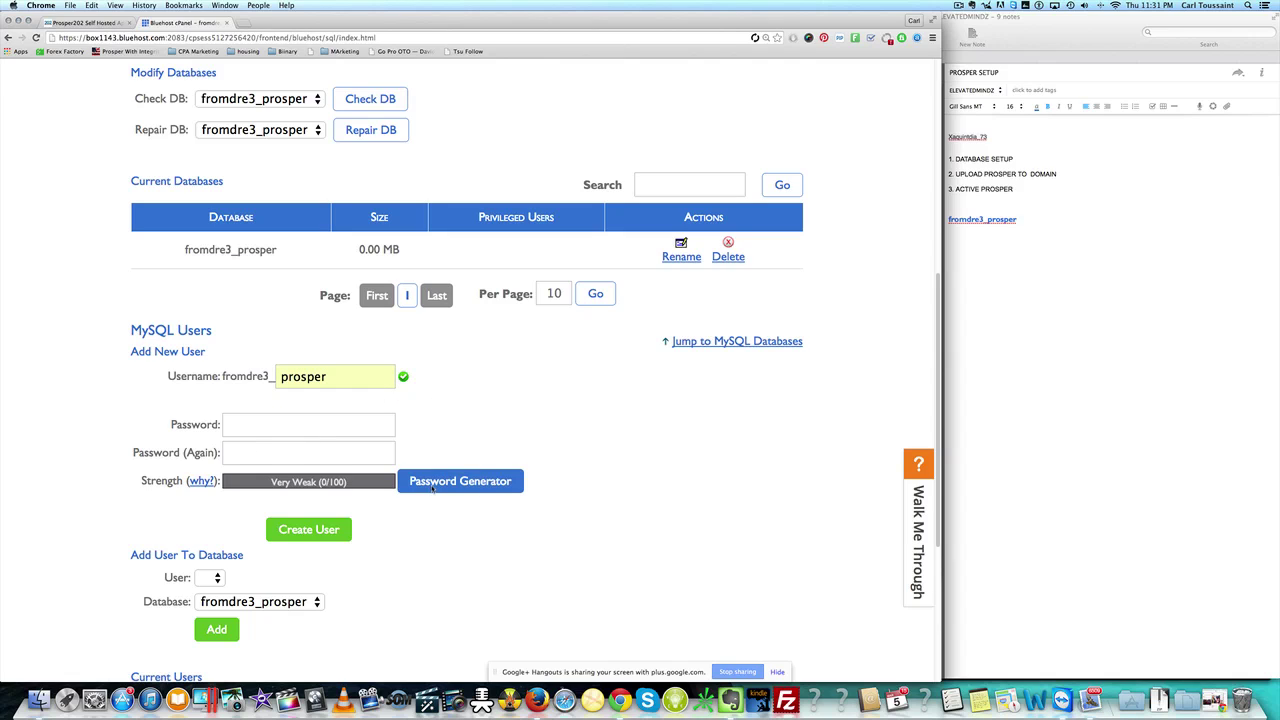
Step: Generate a Very Strong password, copy it, and fill both password fields
left_click(255, 431)
left_click(415, 483)
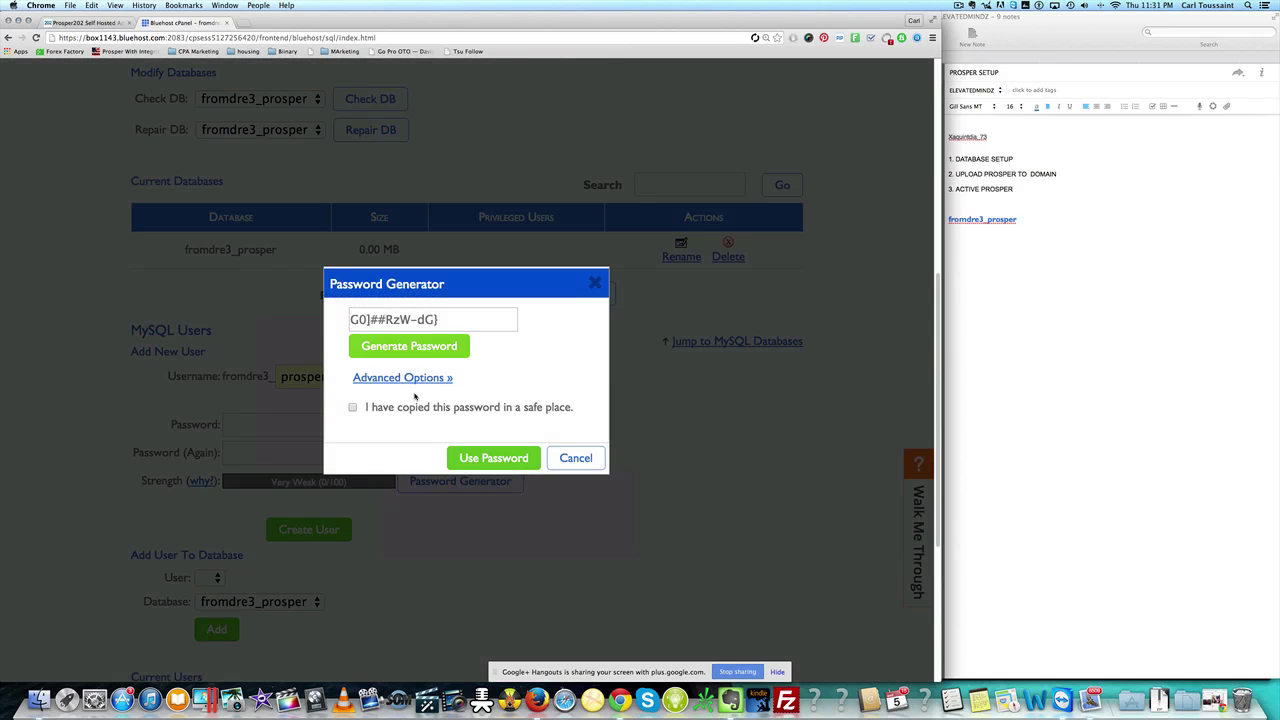
left_click(405, 347)
left_click(405, 347)
left_click(405, 347)
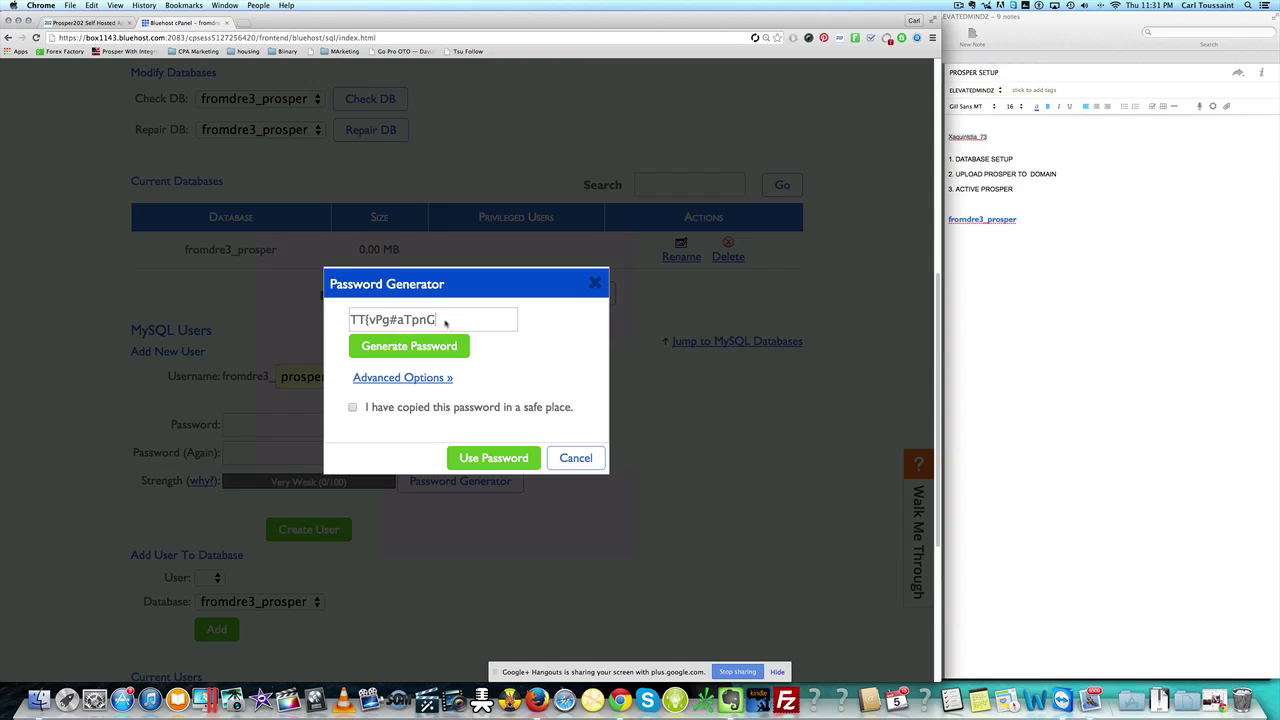
left_click_drag(445, 323, 350, 321)
key("super+c")
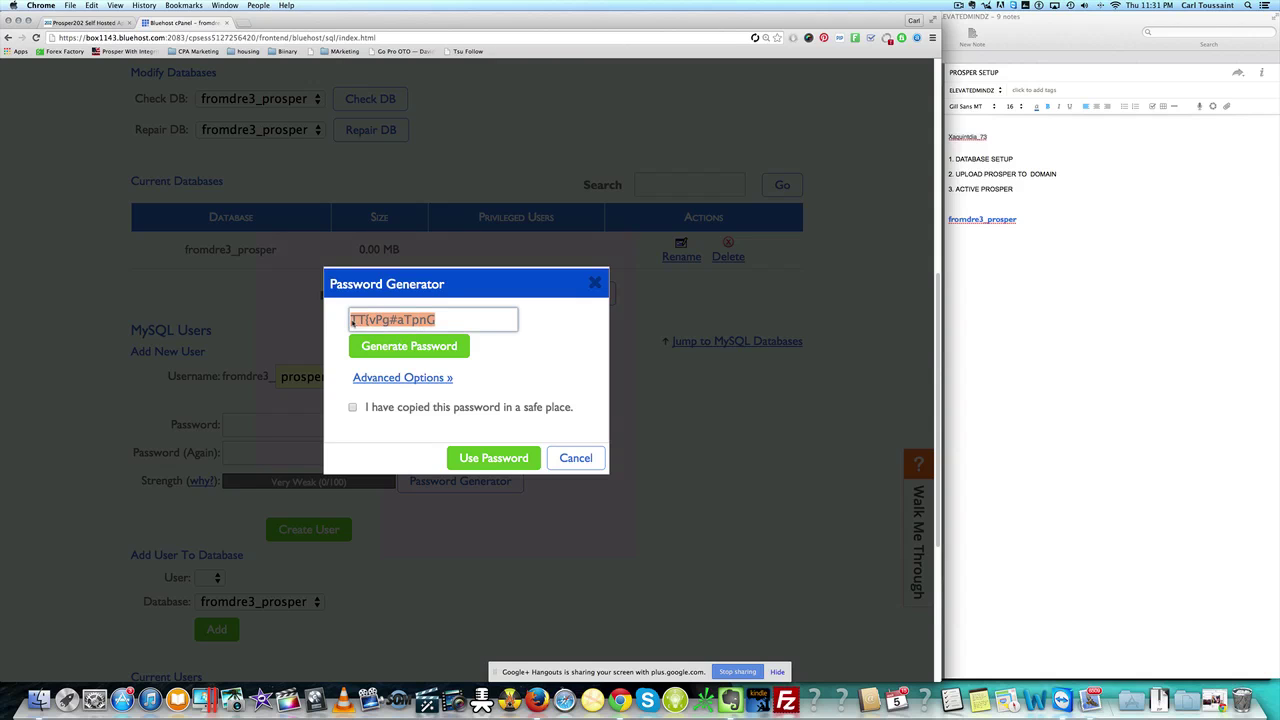
left_click(352, 407)
left_click(492, 458)
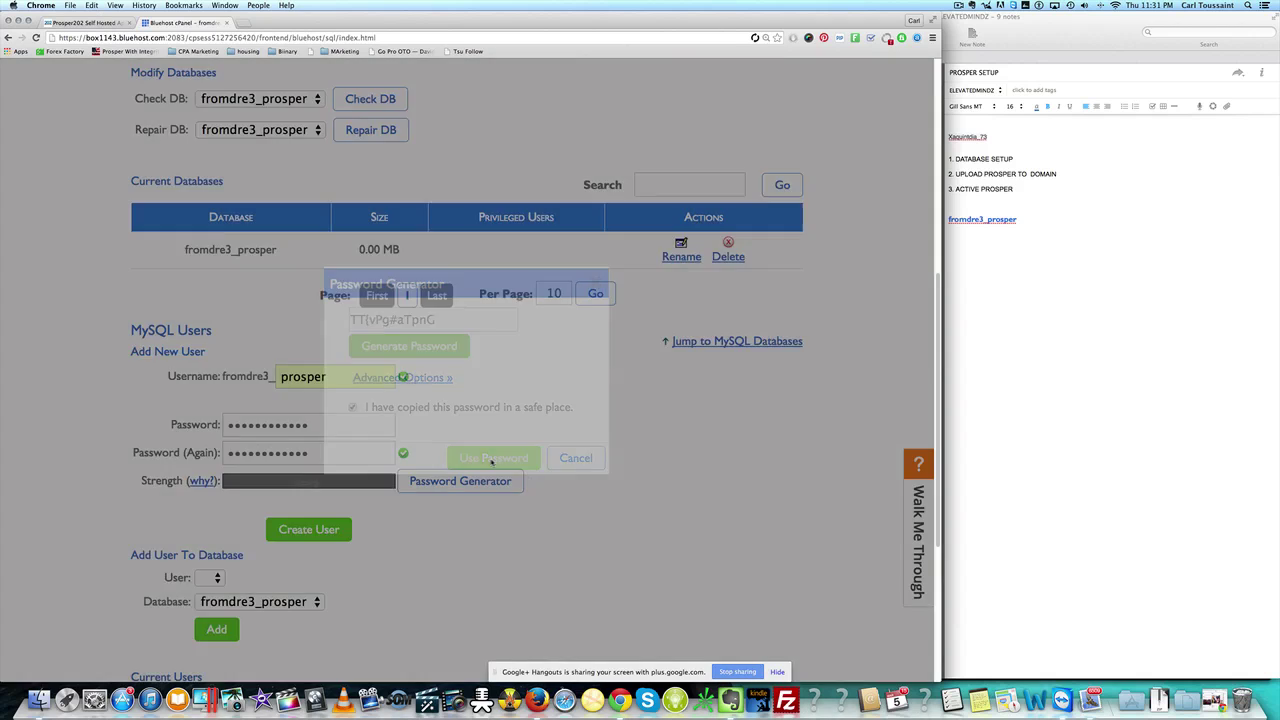
left_click(975, 246)
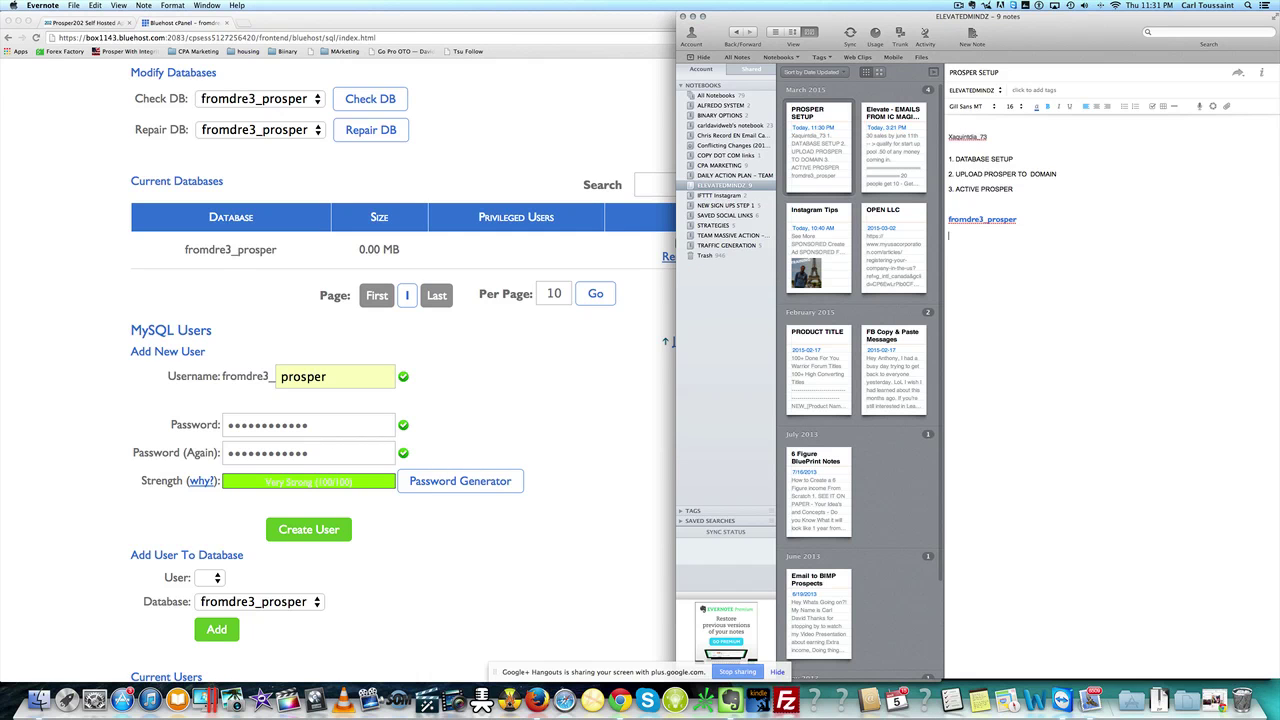
Step: Record the generated password and fromdre3_prosper as database name and username in the note
key("super+v")
left_click_drag(1031, 223, 949, 219)
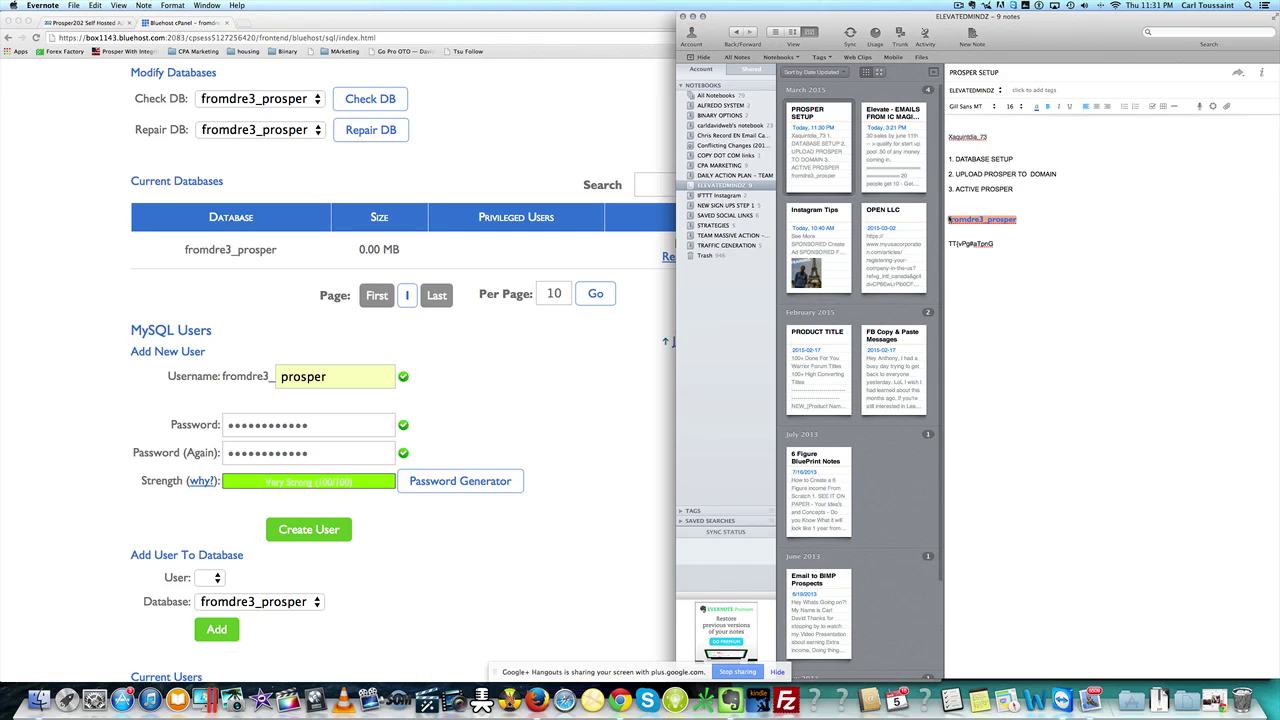
key("super+c")
left_click(1047, 229)
key("super+v")
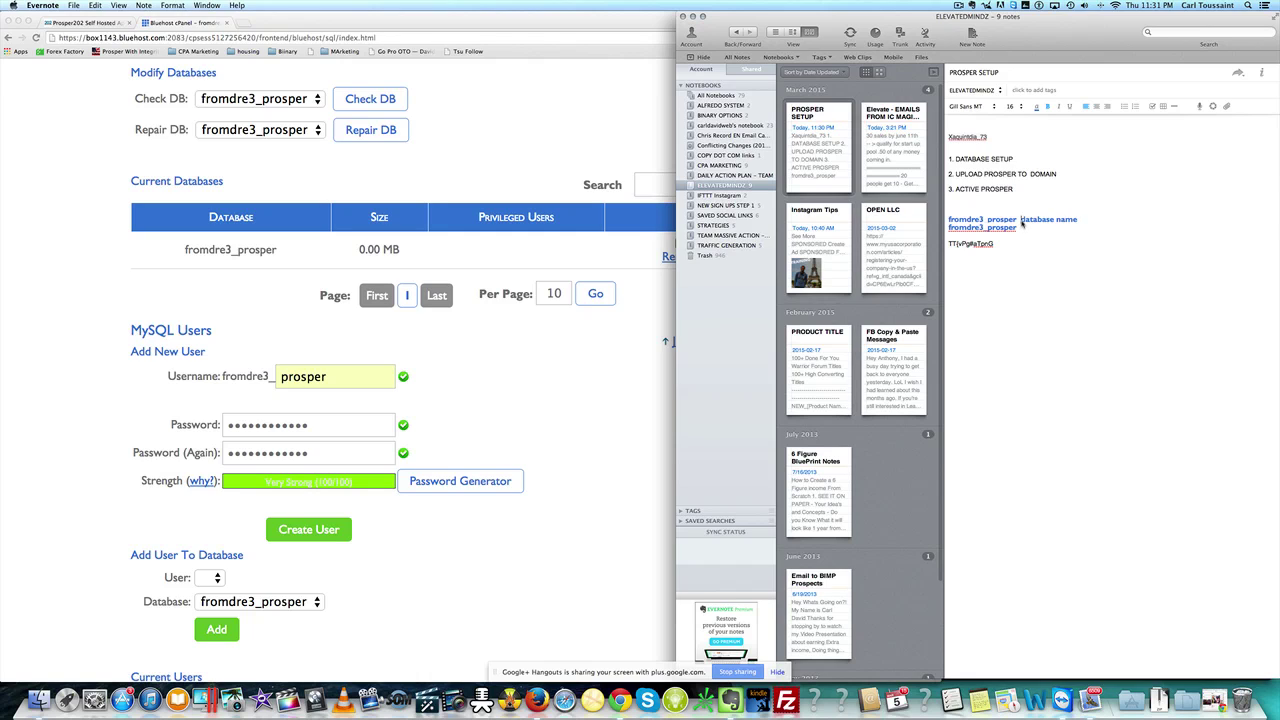
left_click_drag(1021, 223, 1080, 222)
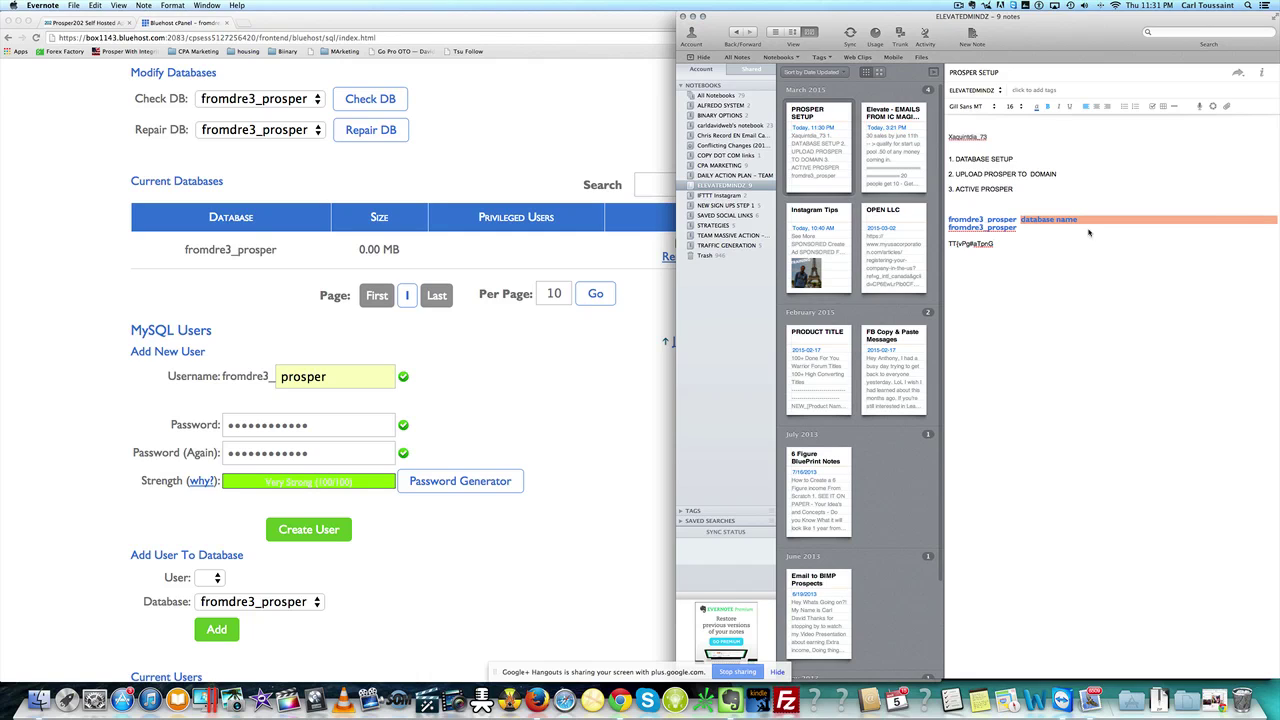
left_click(1088, 230)
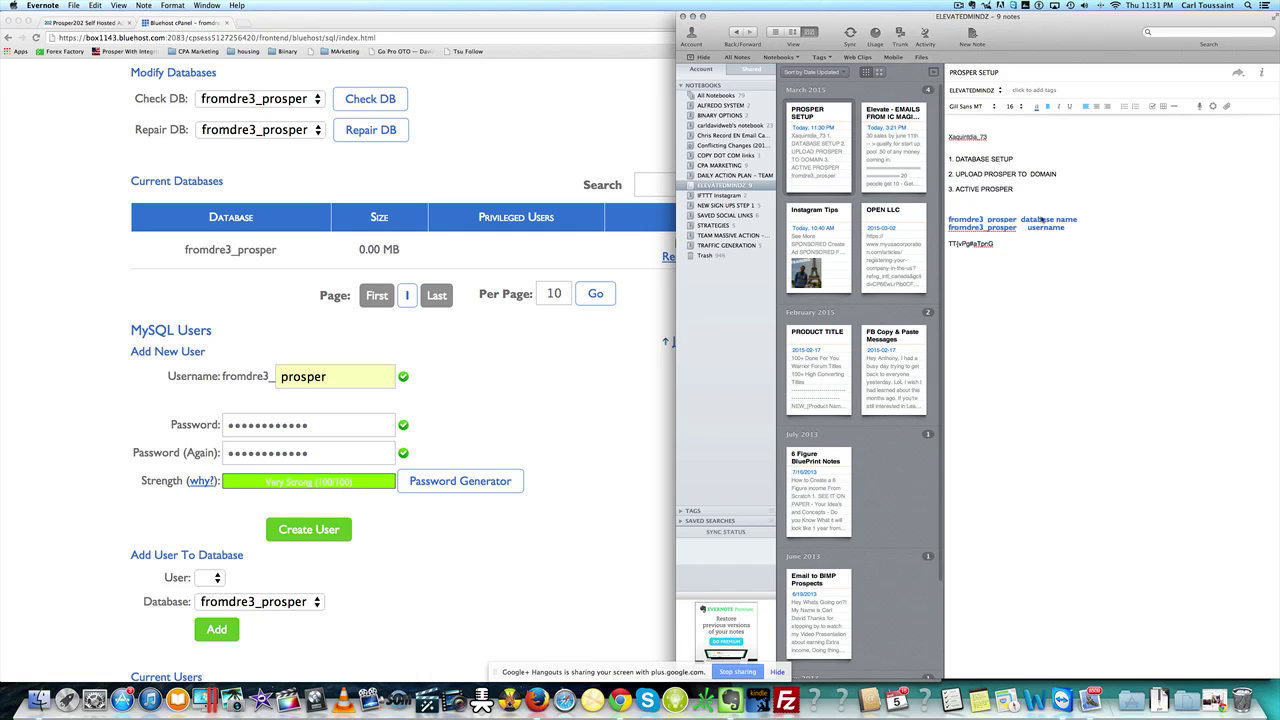
left_click_drag(998, 244, 948, 244)
Step: Create the MySQL user fromdre3_prosper and return to MySQL Databases
left_click(506, 397)
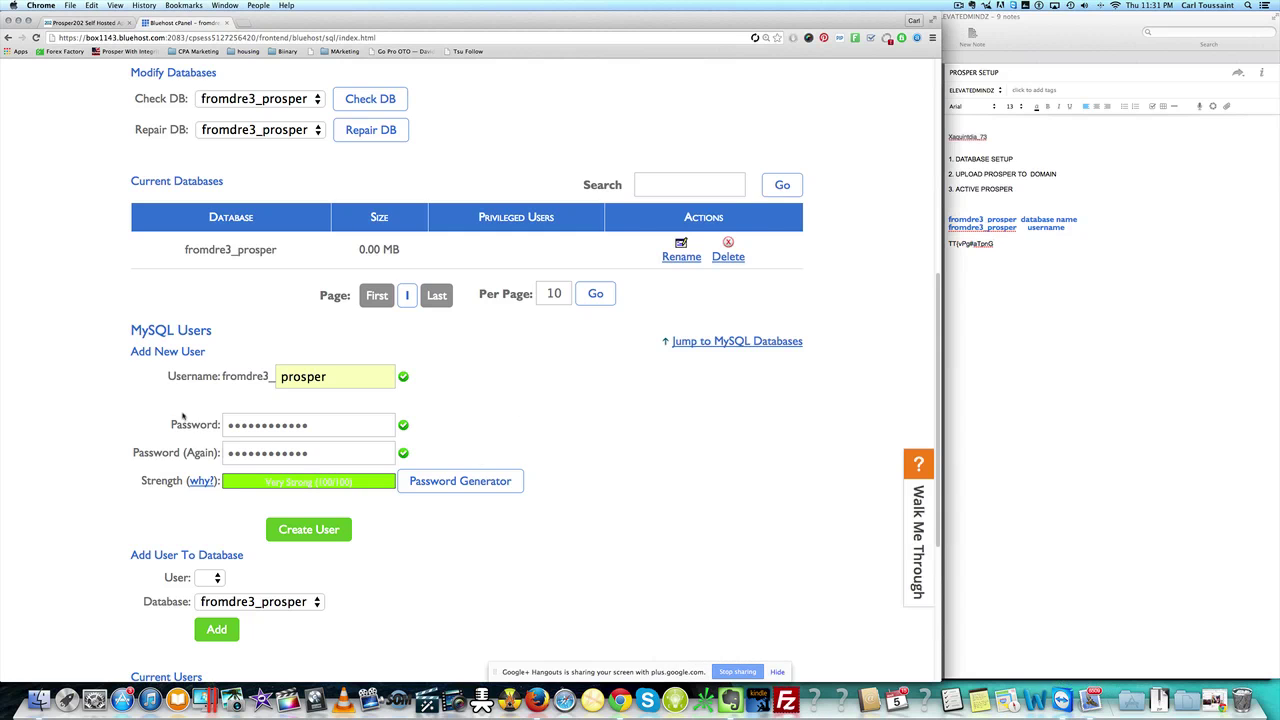
scroll(184, 417, "down", 3)
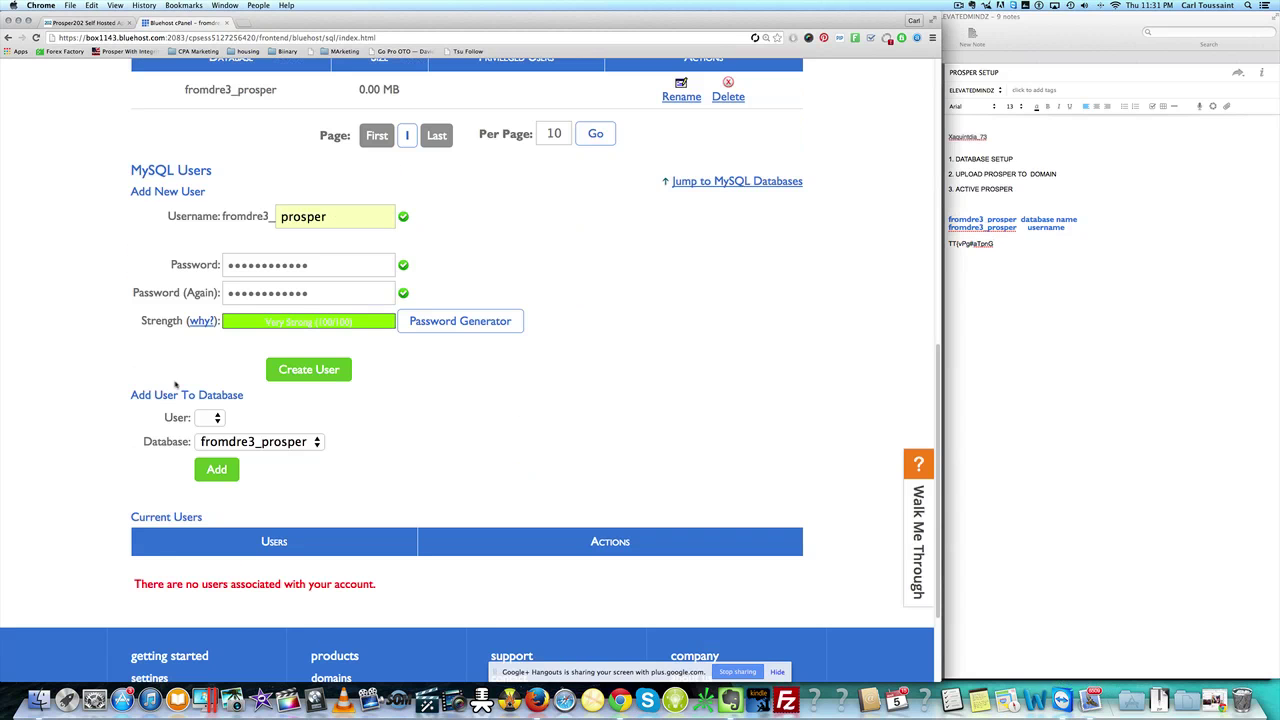
left_click(295, 371)
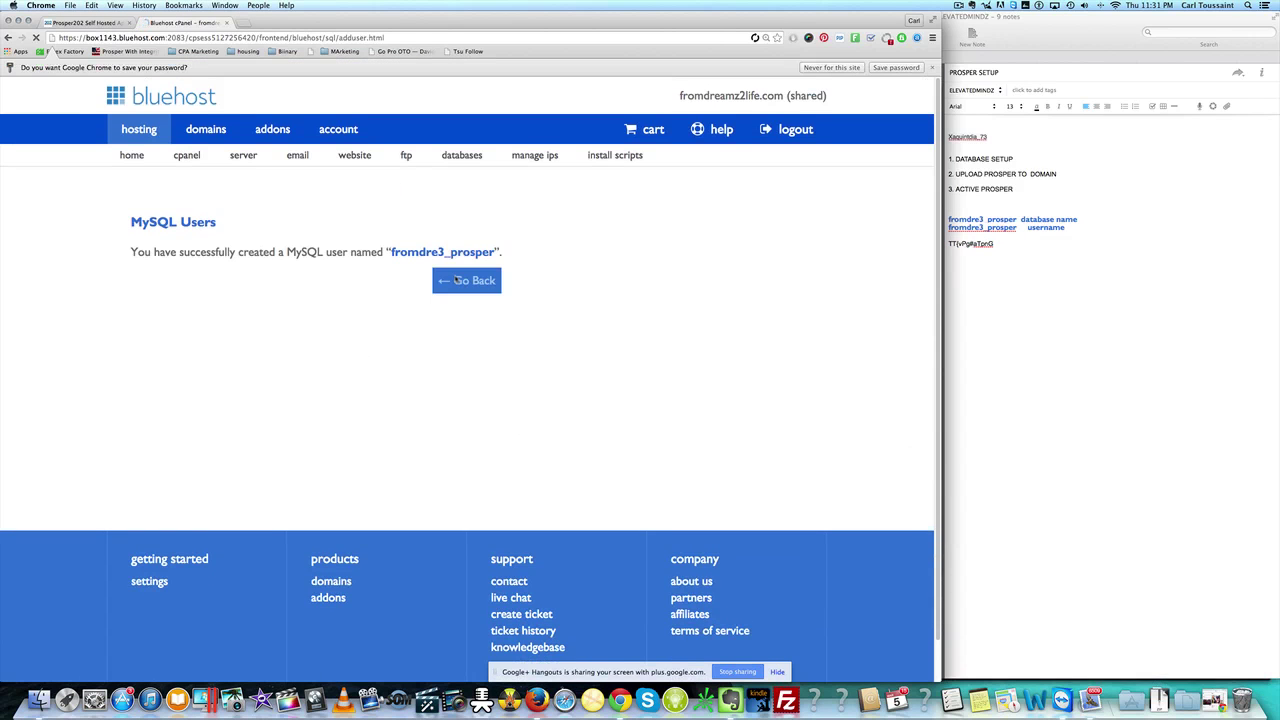
left_click(458, 281)
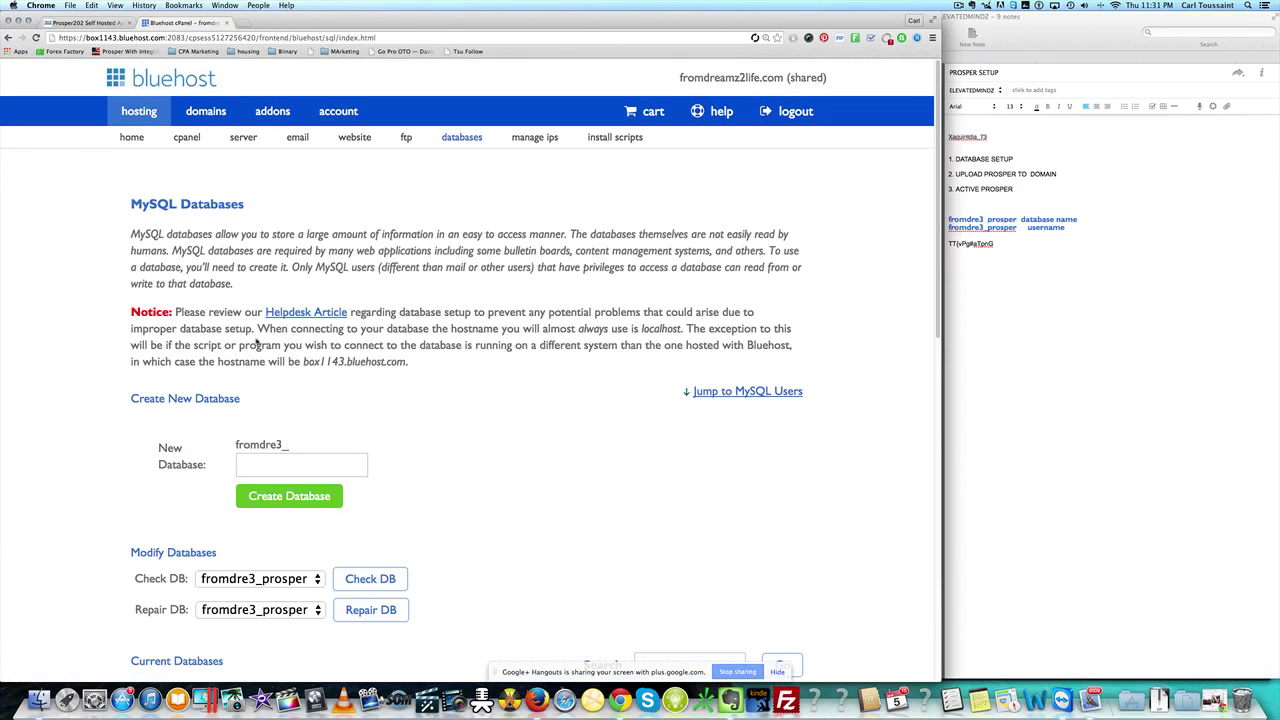
Step: Check the new database and user fromdre3_prosper listed on the MySQL Databases page
scroll(77, 270, "down", 8)
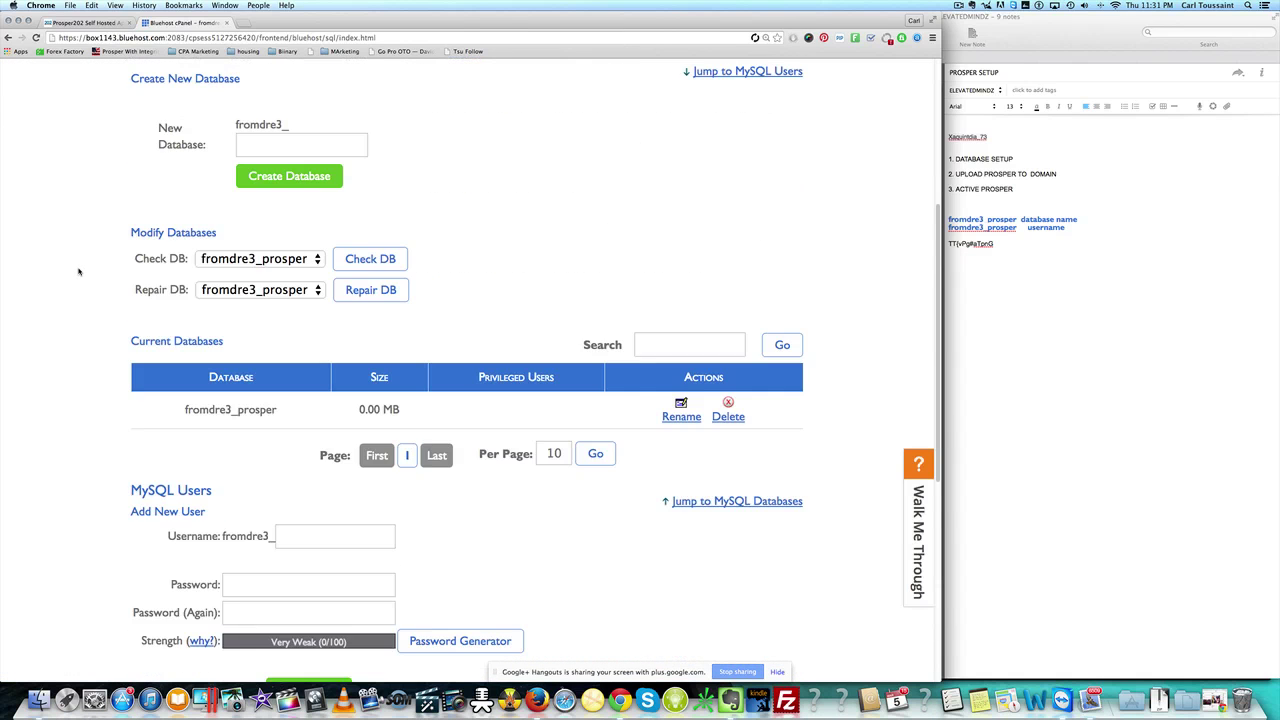
scroll(78, 271, "up", 2)
left_click_drag(133, 340, 194, 341)
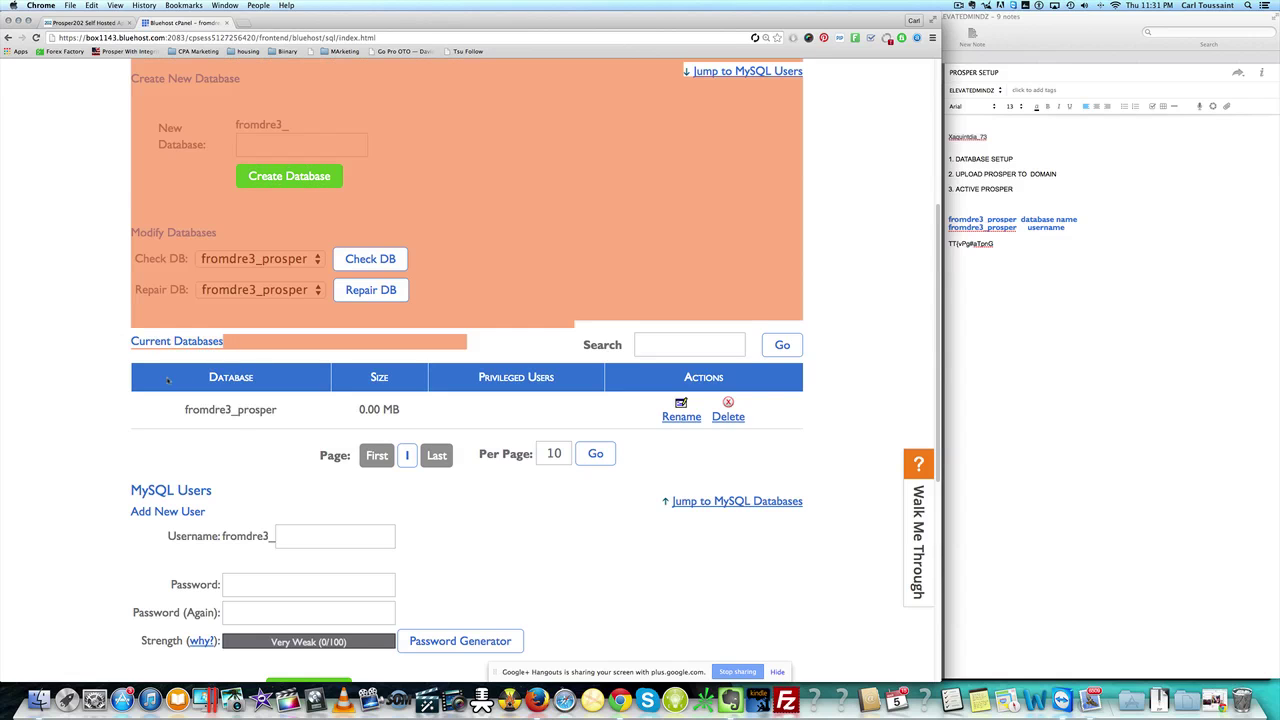
left_click_drag(175, 408, 425, 405)
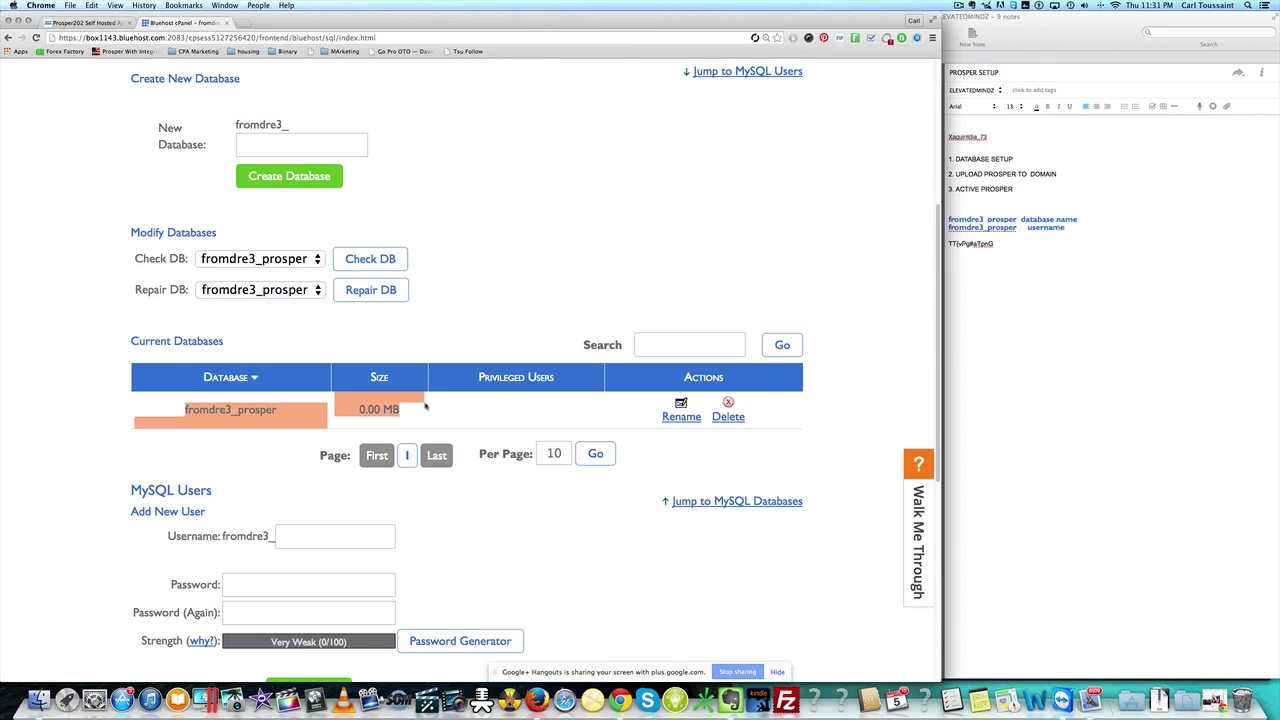
left_click(66, 398)
scroll(70, 360, "down", 6)
scroll(100, 350, "down", 4)
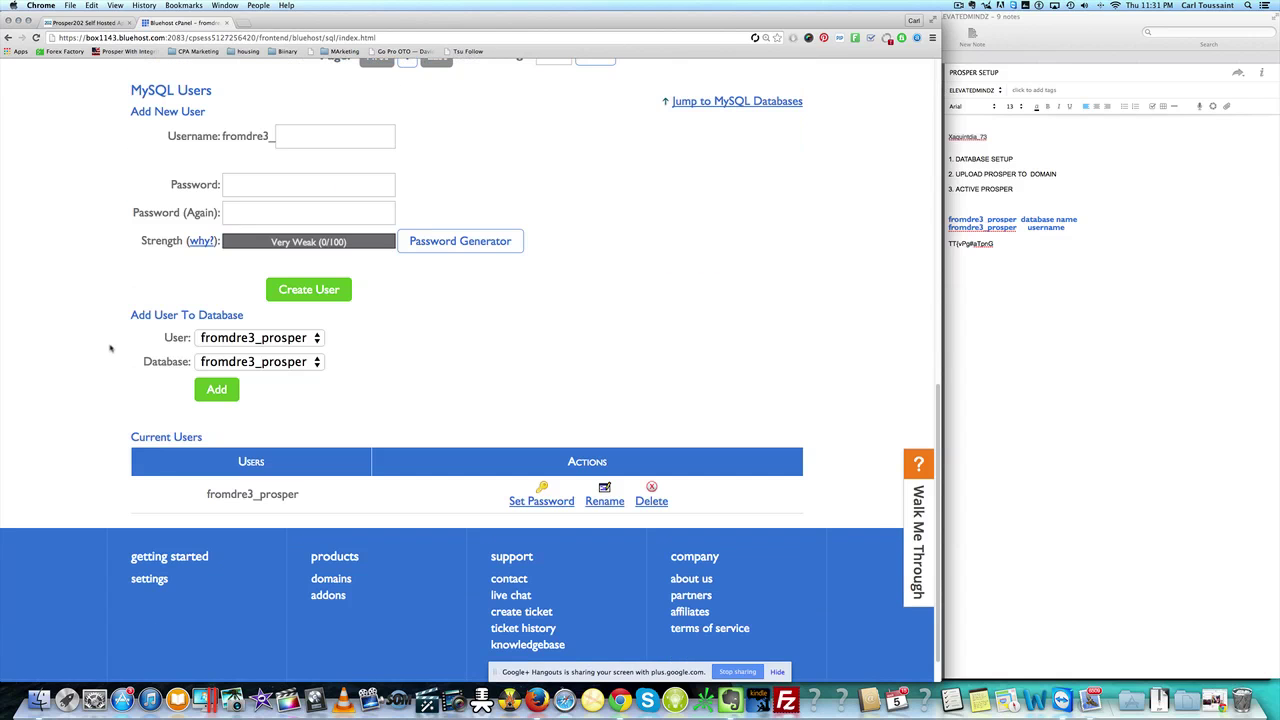
left_click_drag(242, 498, 303, 497)
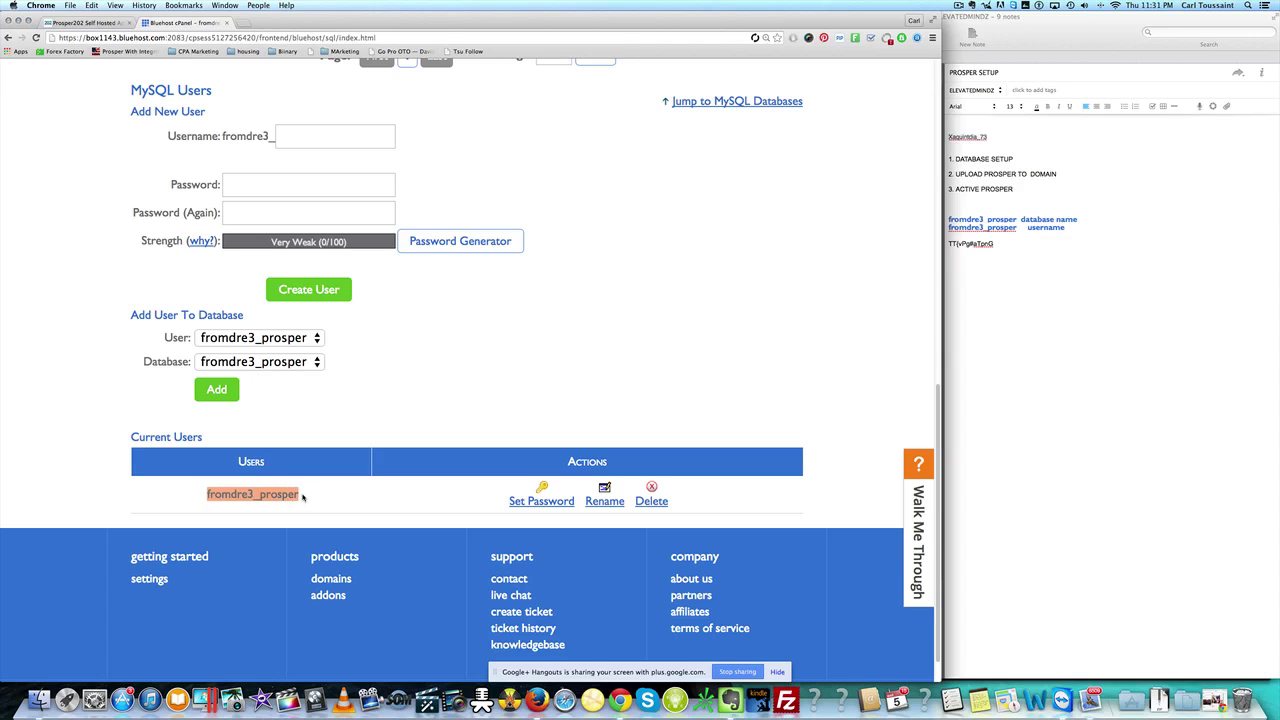
left_click(61, 436)
left_click_drag(128, 316, 248, 316)
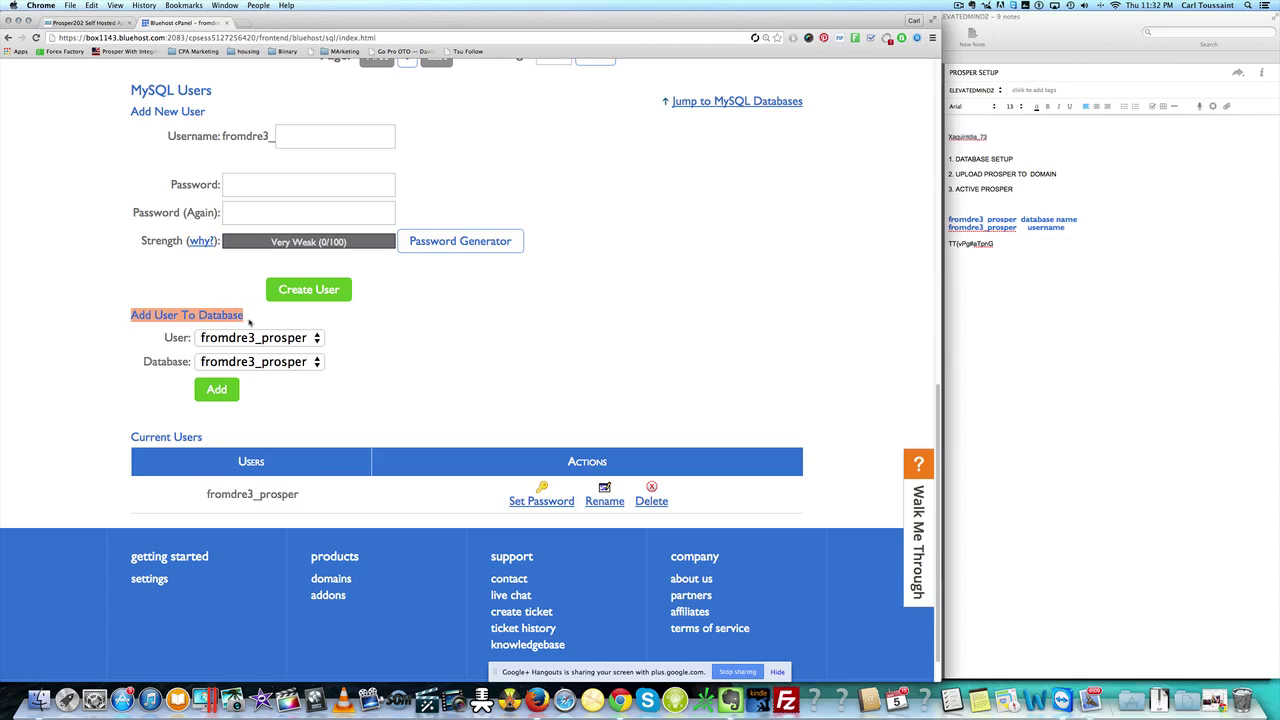
Step: Add user fromdre3_prosper to database fromdre3_prosper
left_click(240, 338)
left_click(210, 343)
left_click(210, 343)
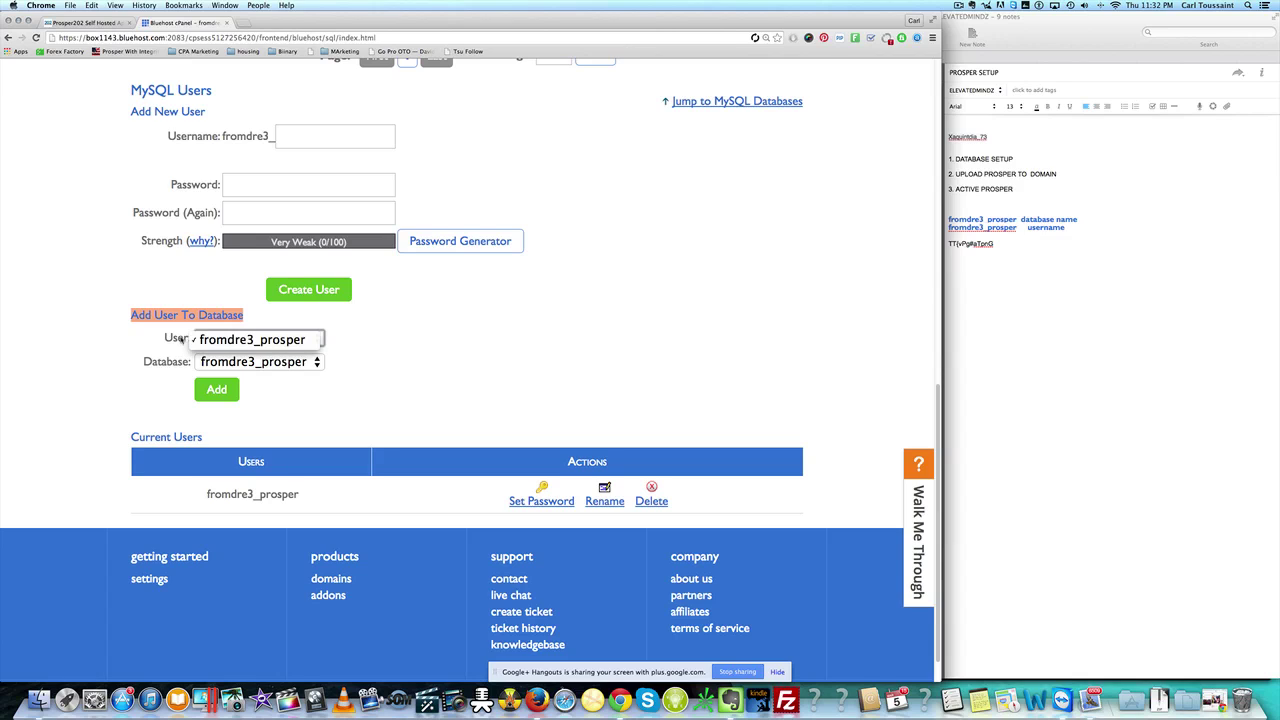
left_click(228, 362)
left_click(228, 362)
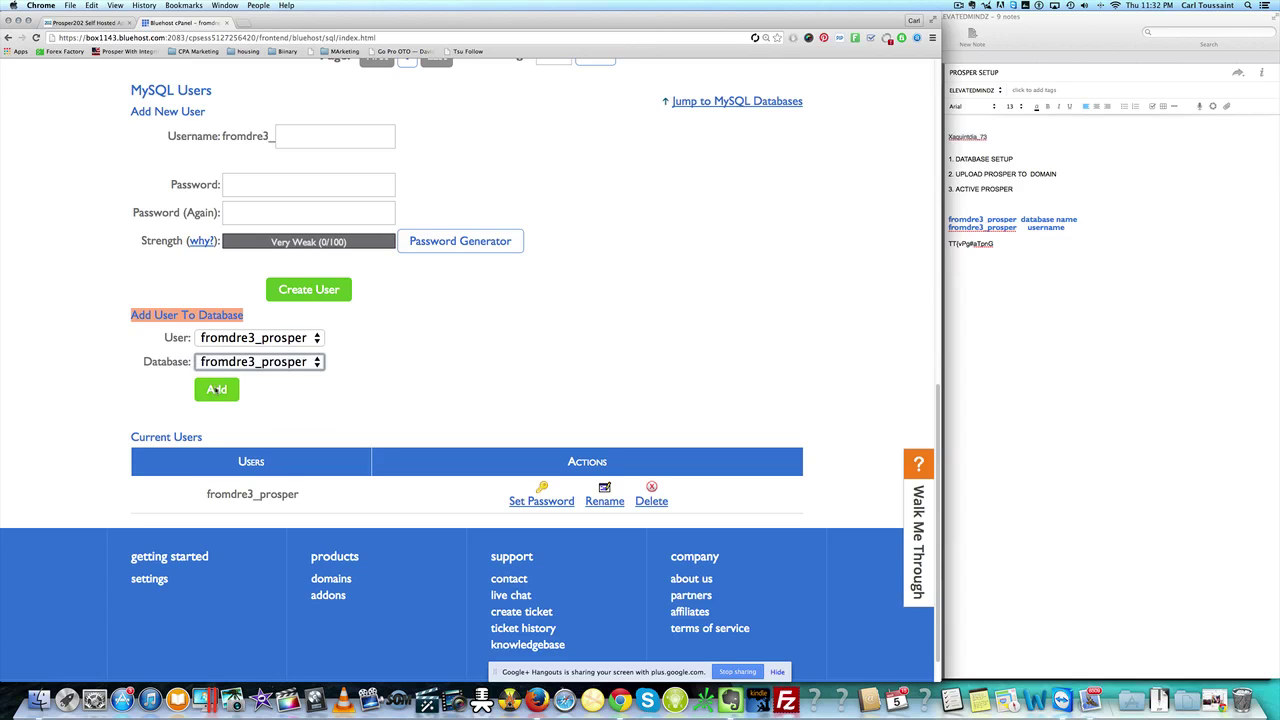
left_click(215, 390)
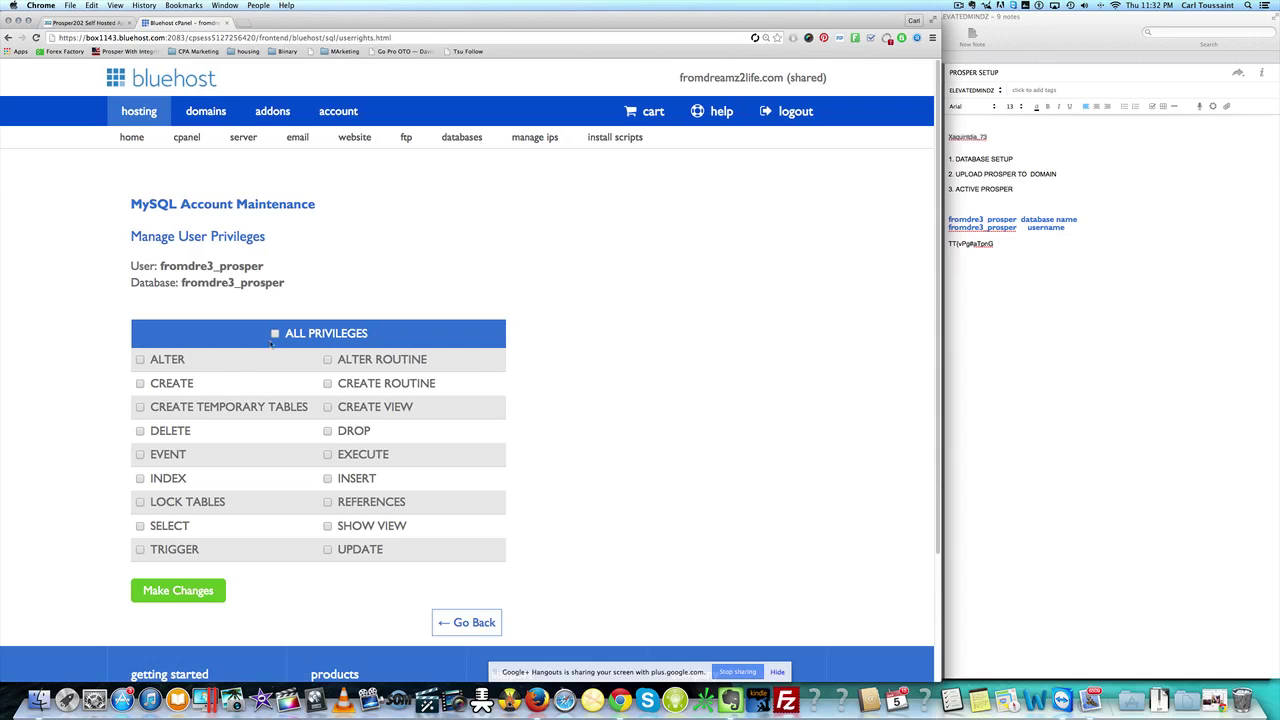
Step: Grant fromdre3_prosper All Privileges on its database and go back to MySQL Databases
left_click(275, 334)
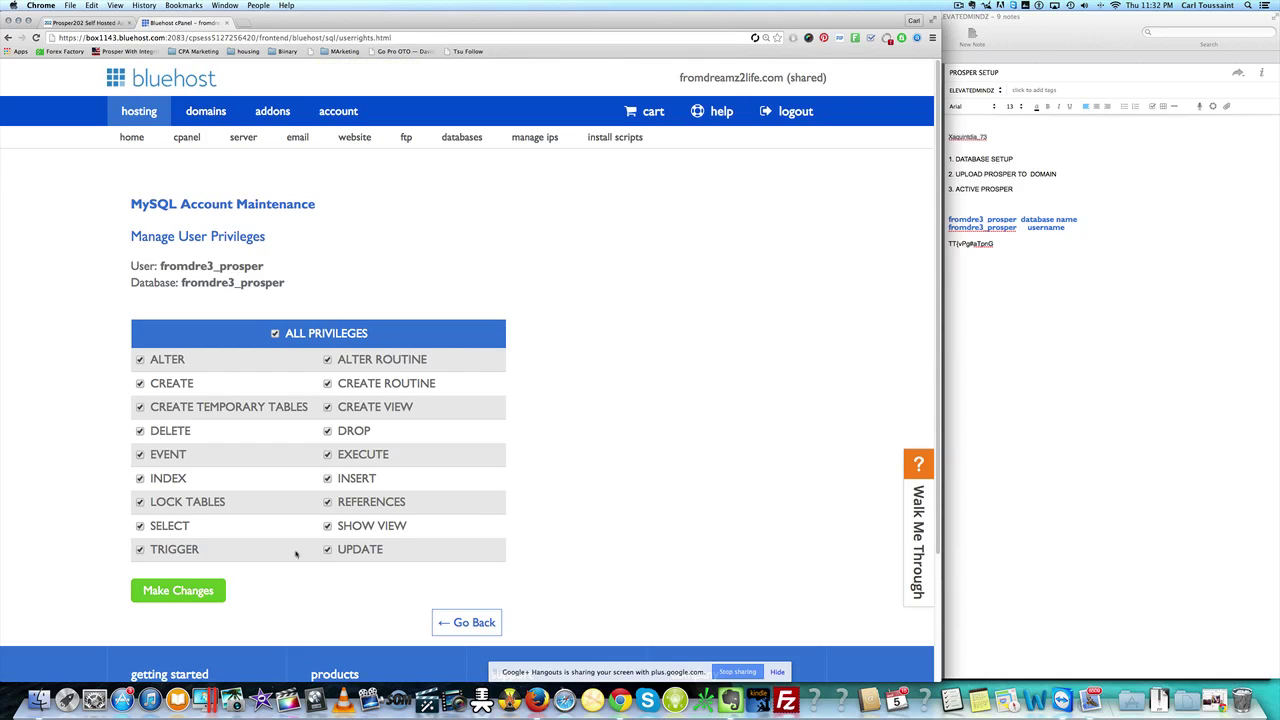
left_click(166, 591)
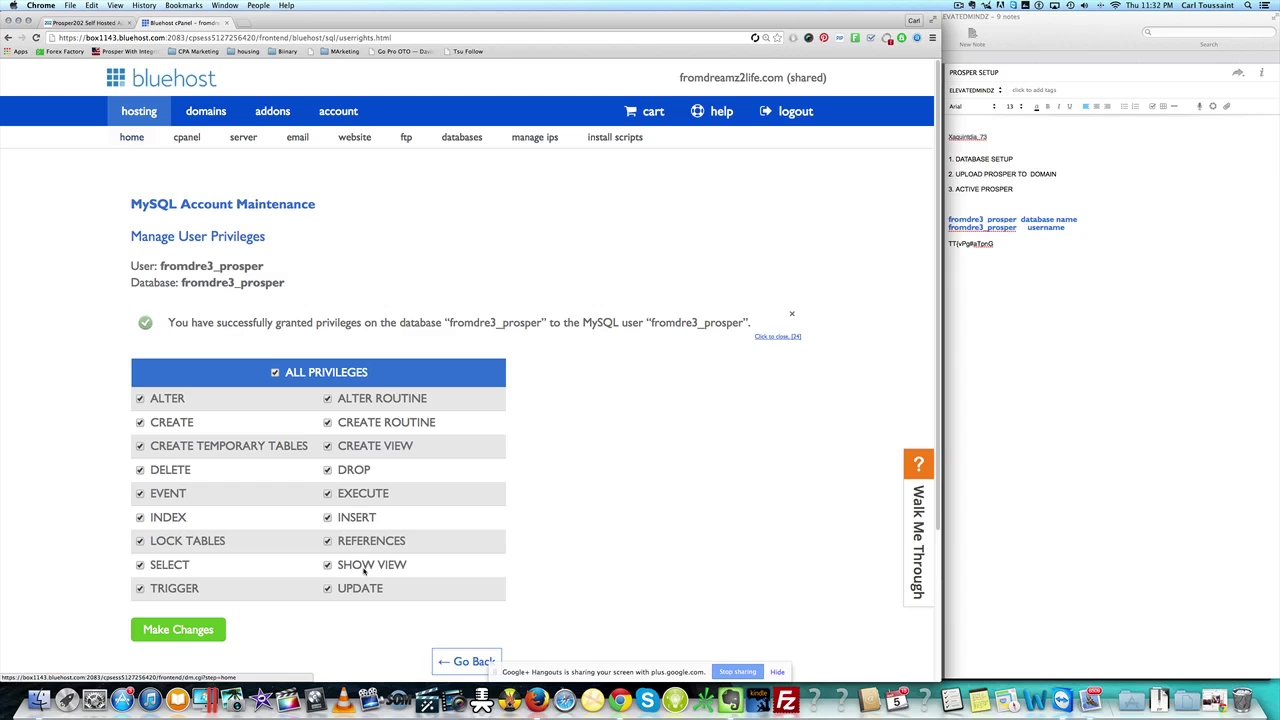
left_click(457, 661)
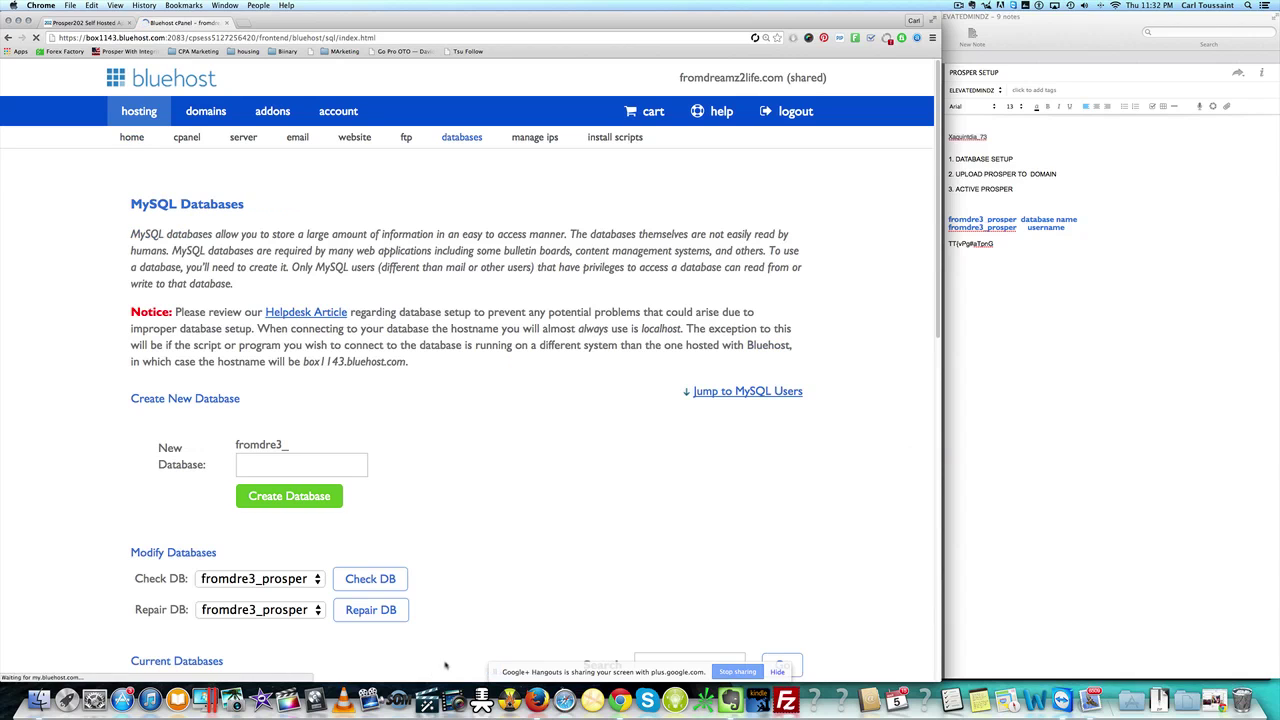
Step: Open File Manager at the document root of prosper.fromdreamz2life.com
left_click(184, 140)
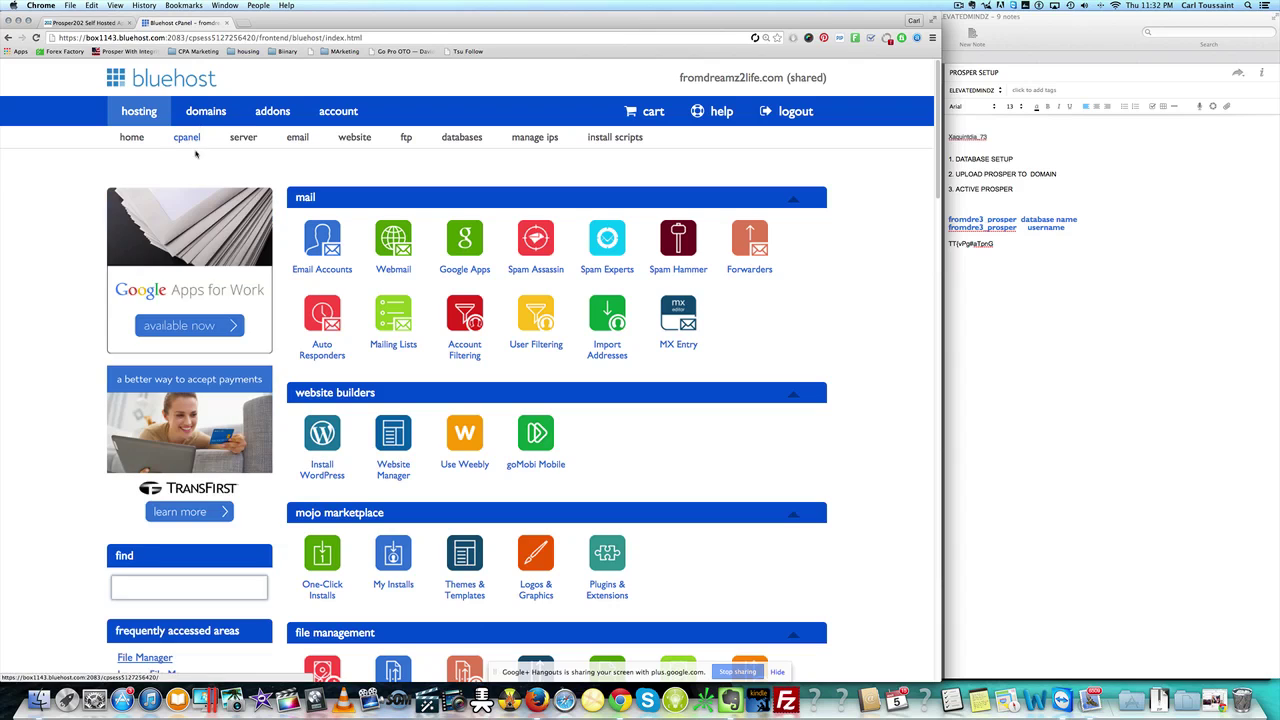
left_click(187, 140)
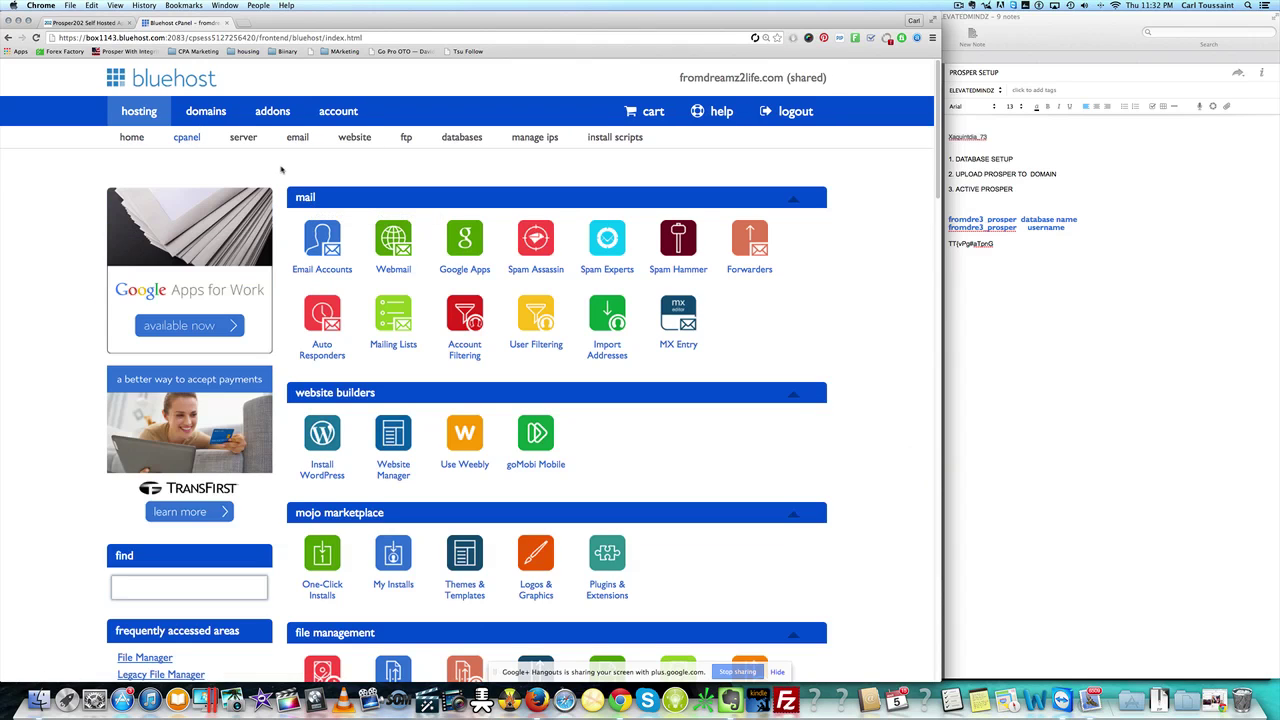
scroll(281, 169, "down", 3)
scroll(281, 169, "down", 3)
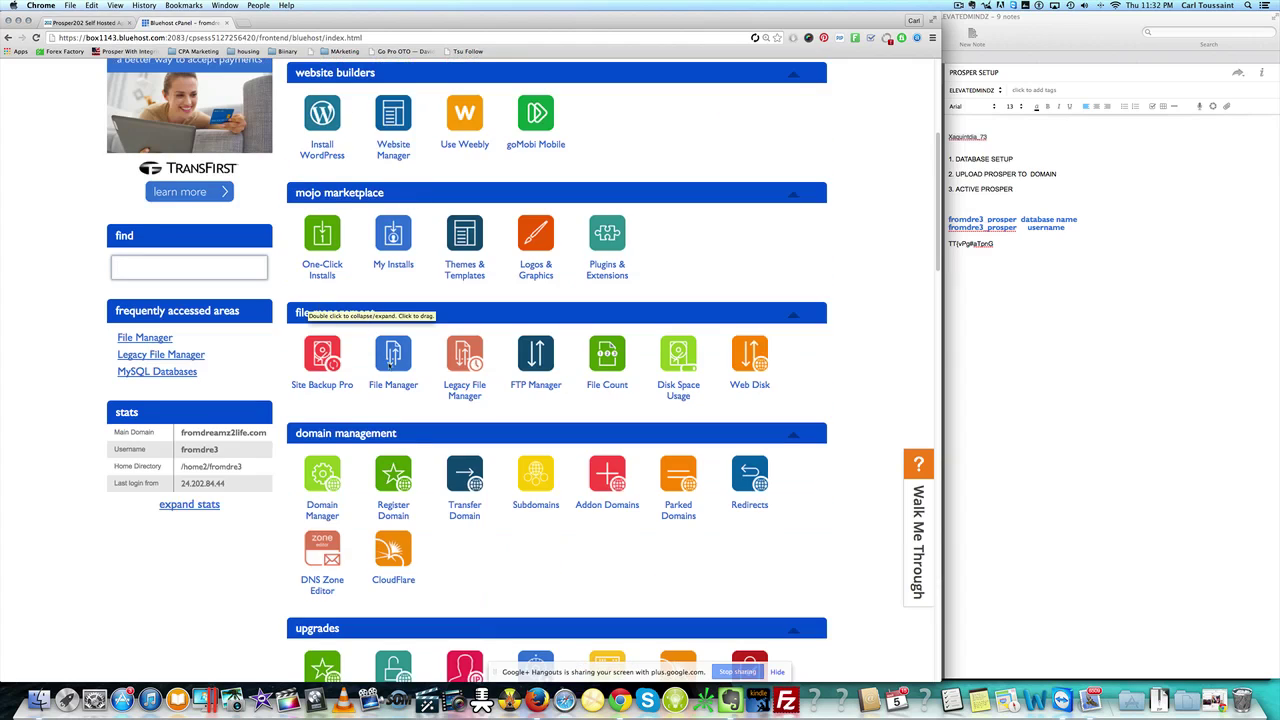
left_click(393, 362)
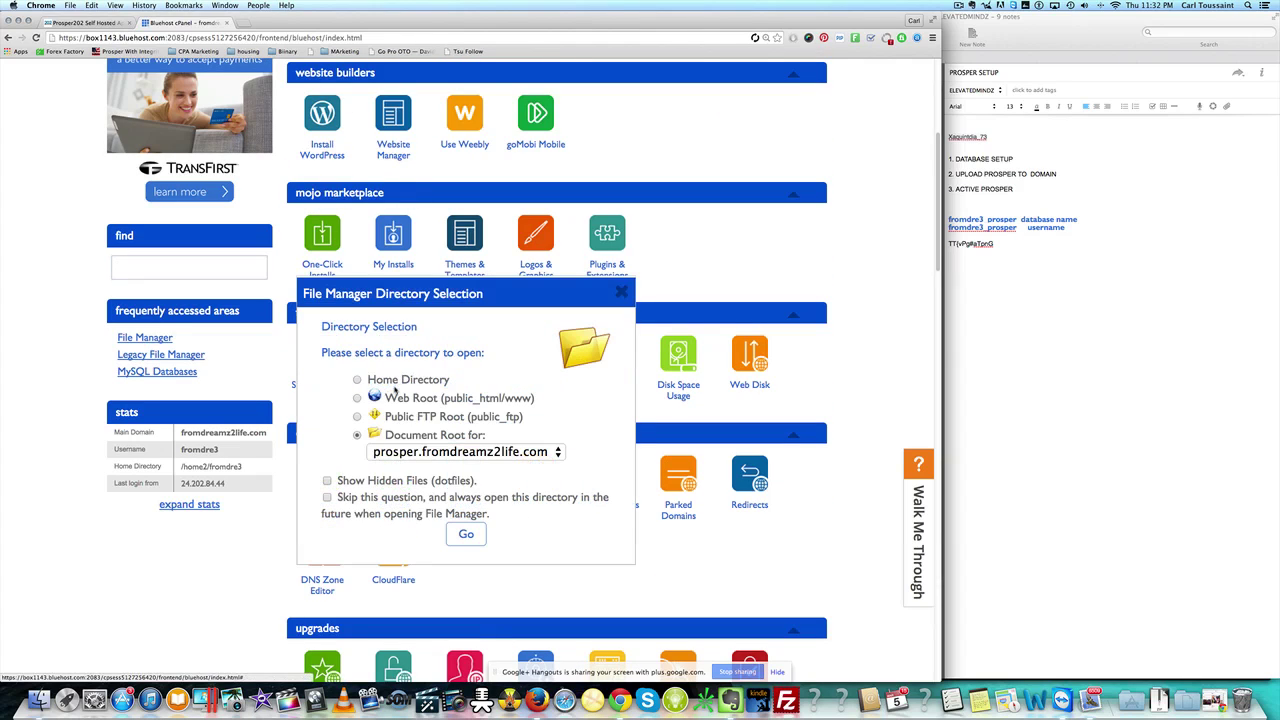
left_click(410, 452)
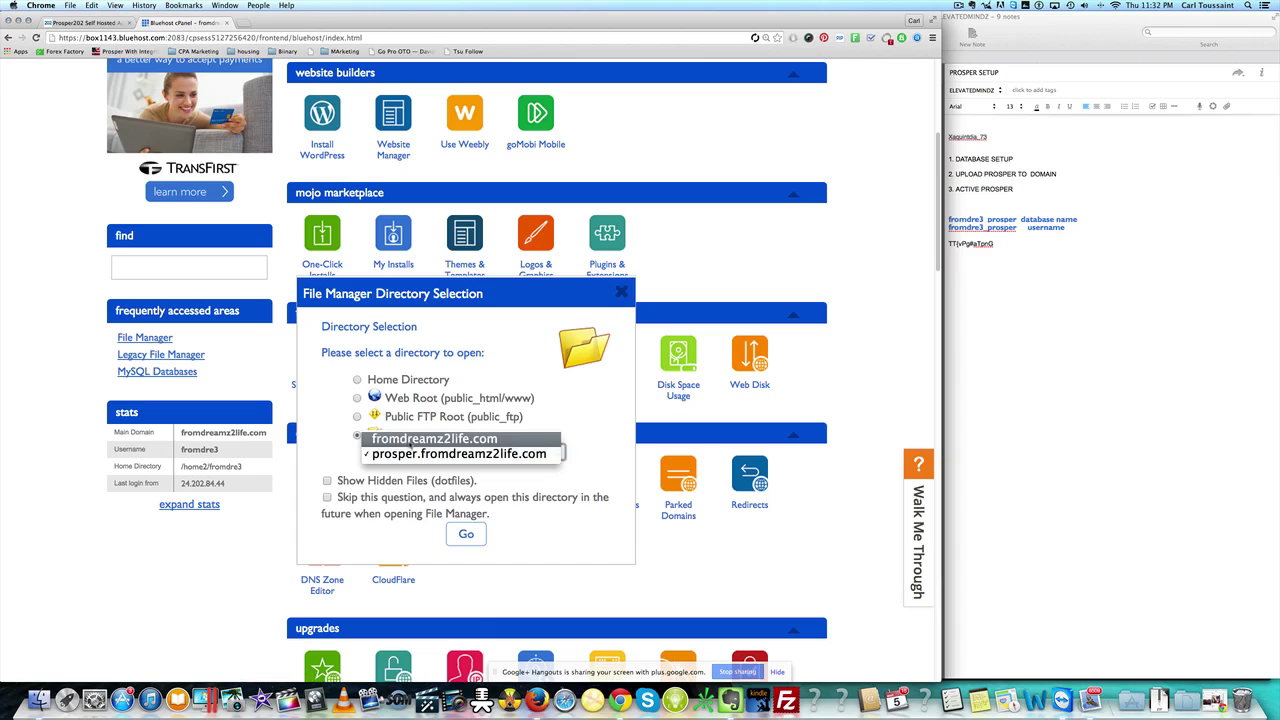
left_click(405, 443)
left_click(410, 452)
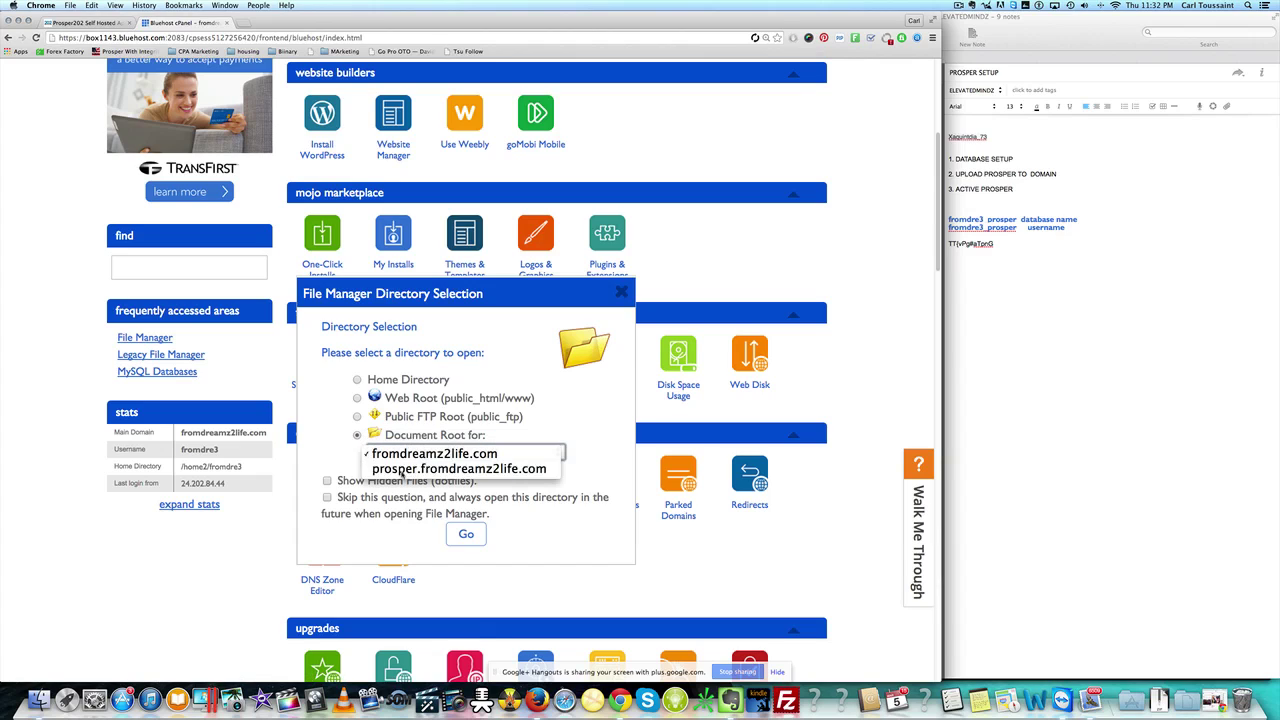
left_click(404, 470)
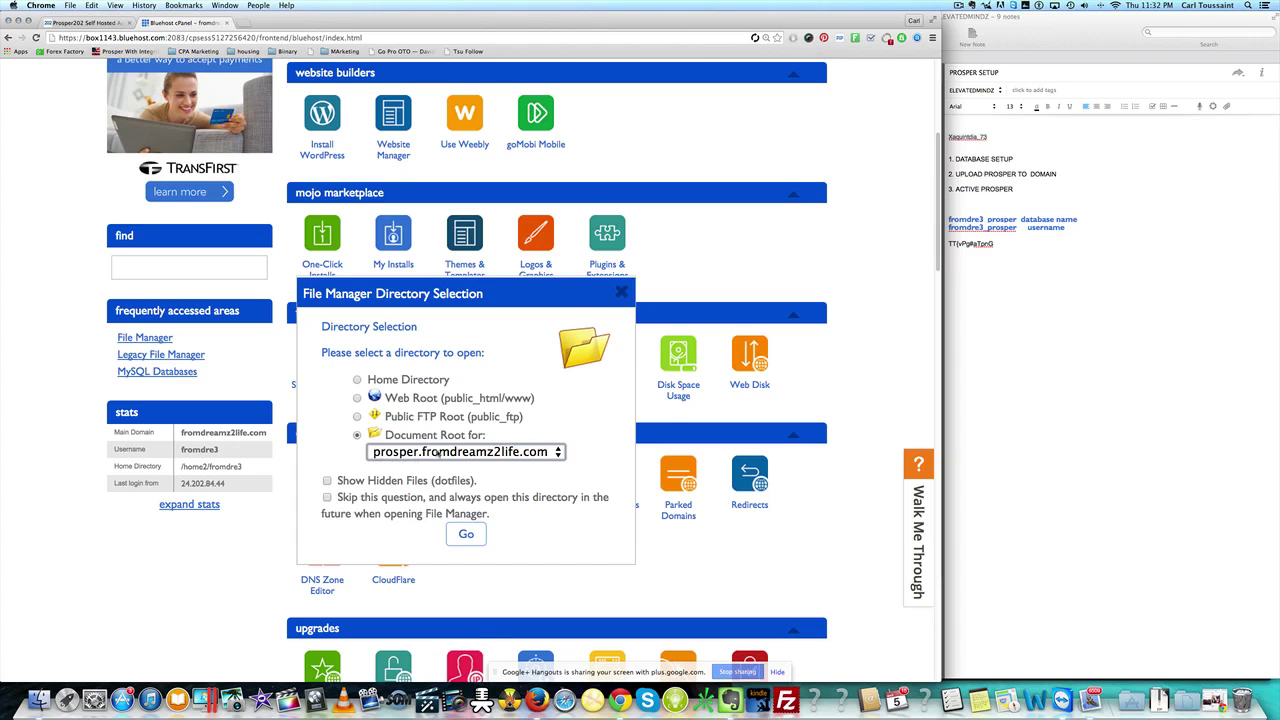
left_click(466, 535)
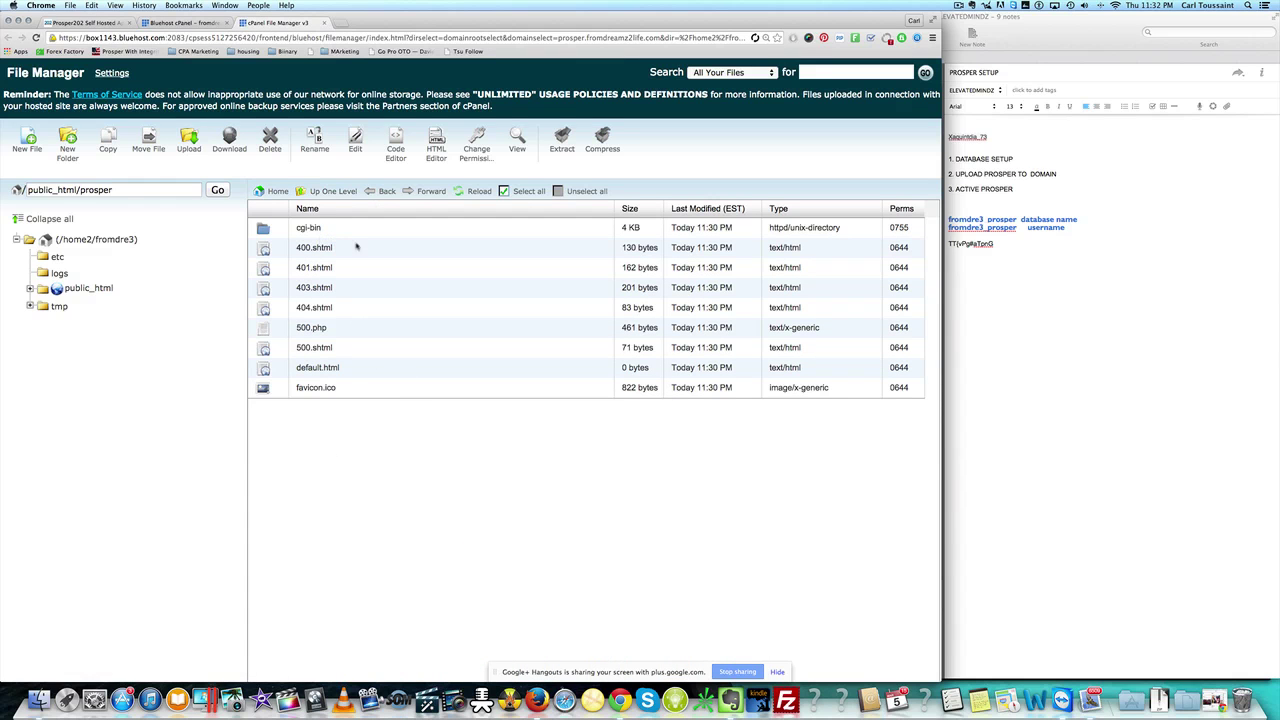
Step: Upload prosper202_1.8.10.zip into public_html/prosper and return to the folder listing
left_click(204, 144)
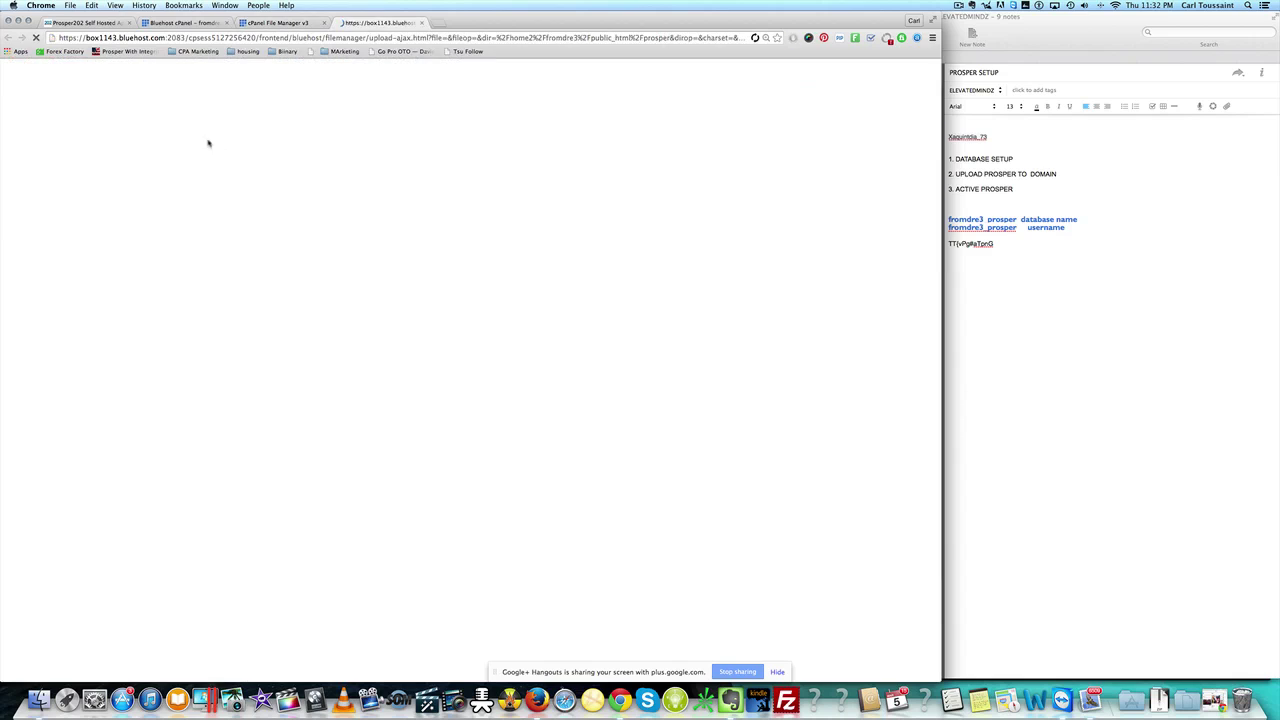
left_click(41, 140)
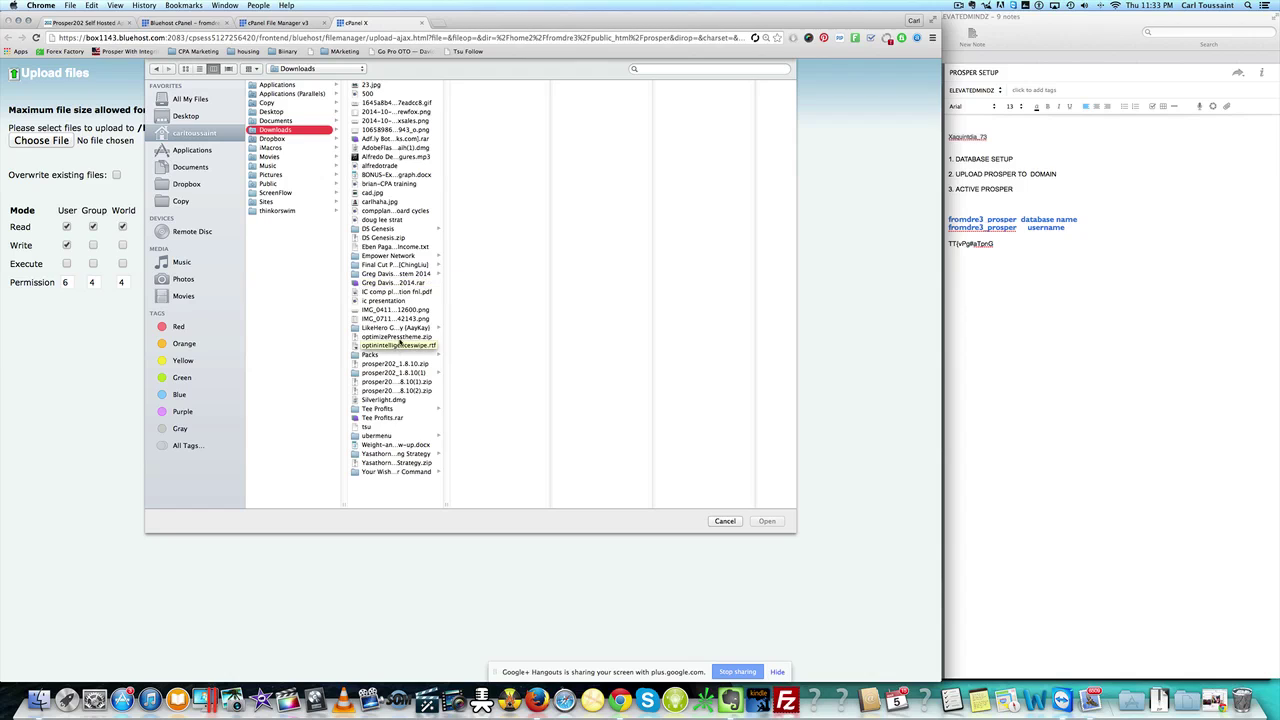
left_click(392, 364)
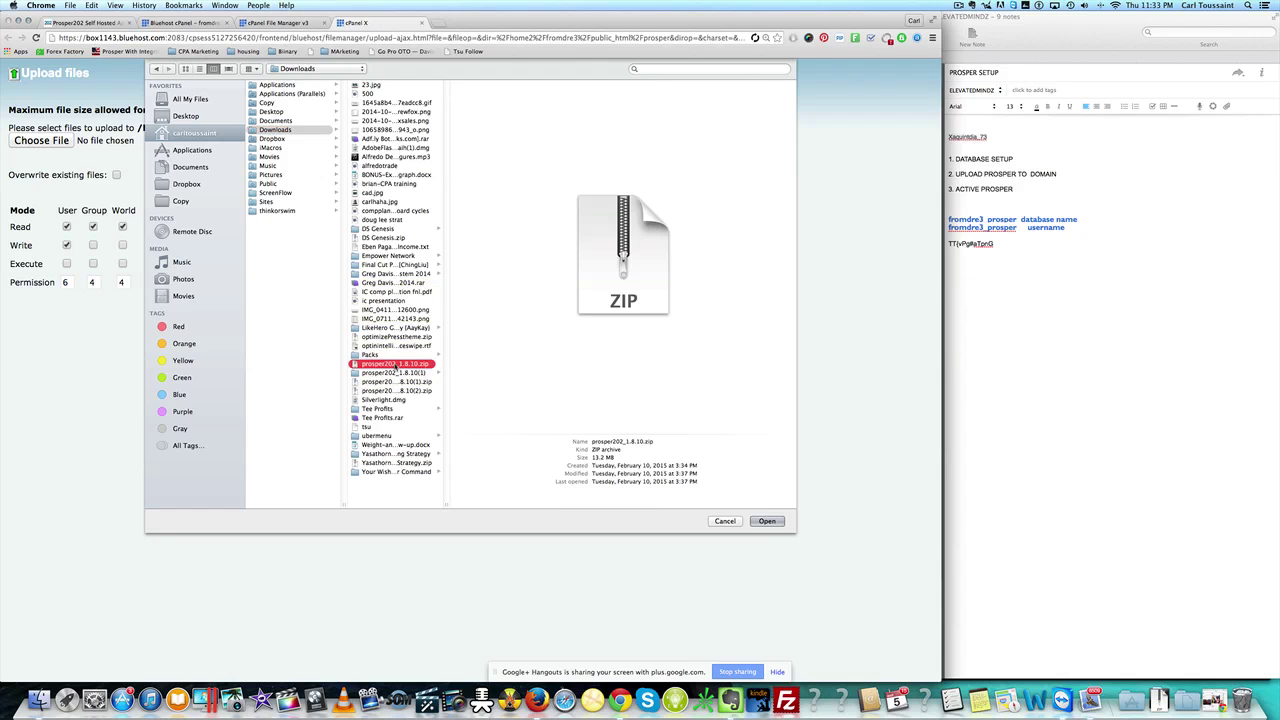
left_click(765, 521)
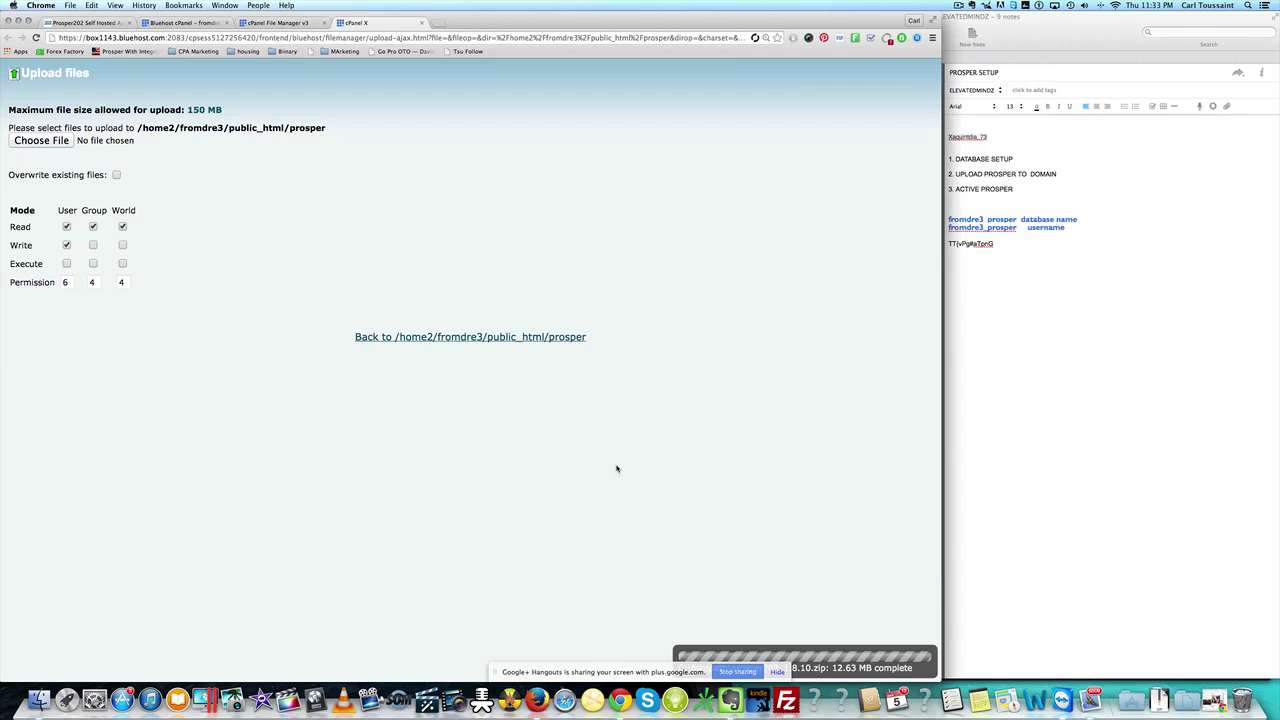
left_click(425, 337)
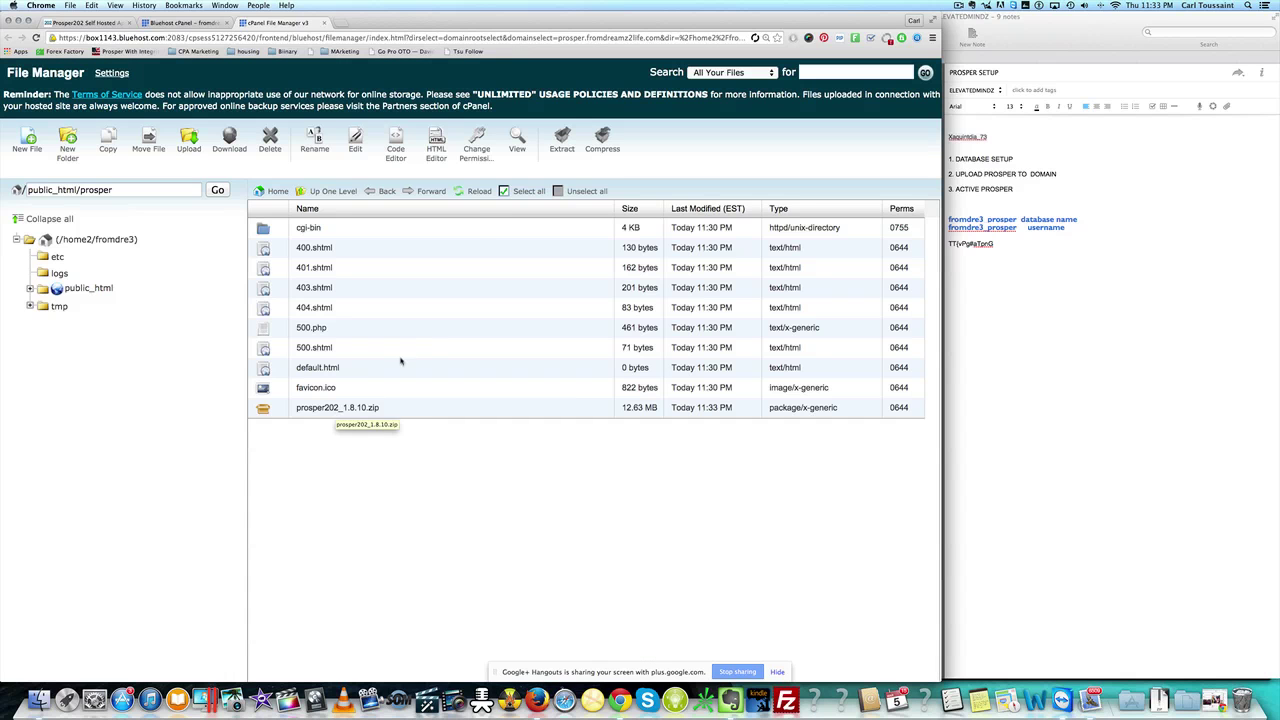
Step: Extract prosper202_1.8.10.zip into public_html/prosper and reload the file listing
left_click(466, 193)
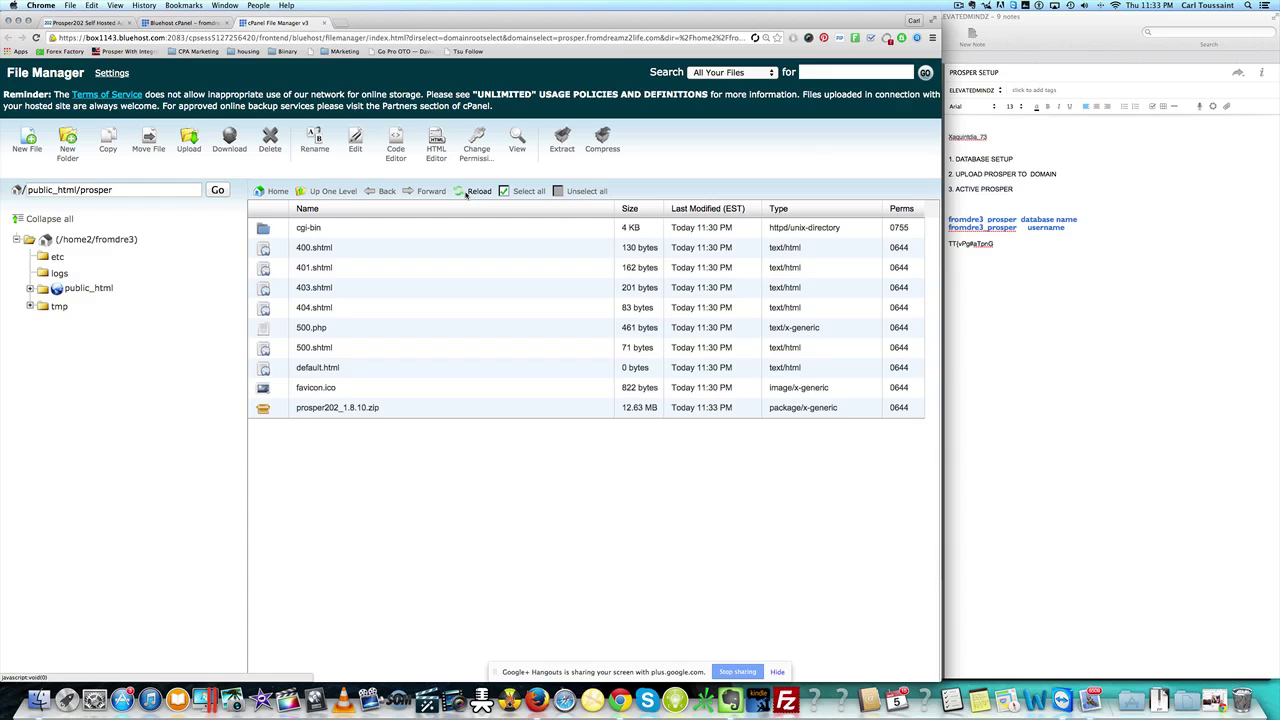
left_click(405, 409)
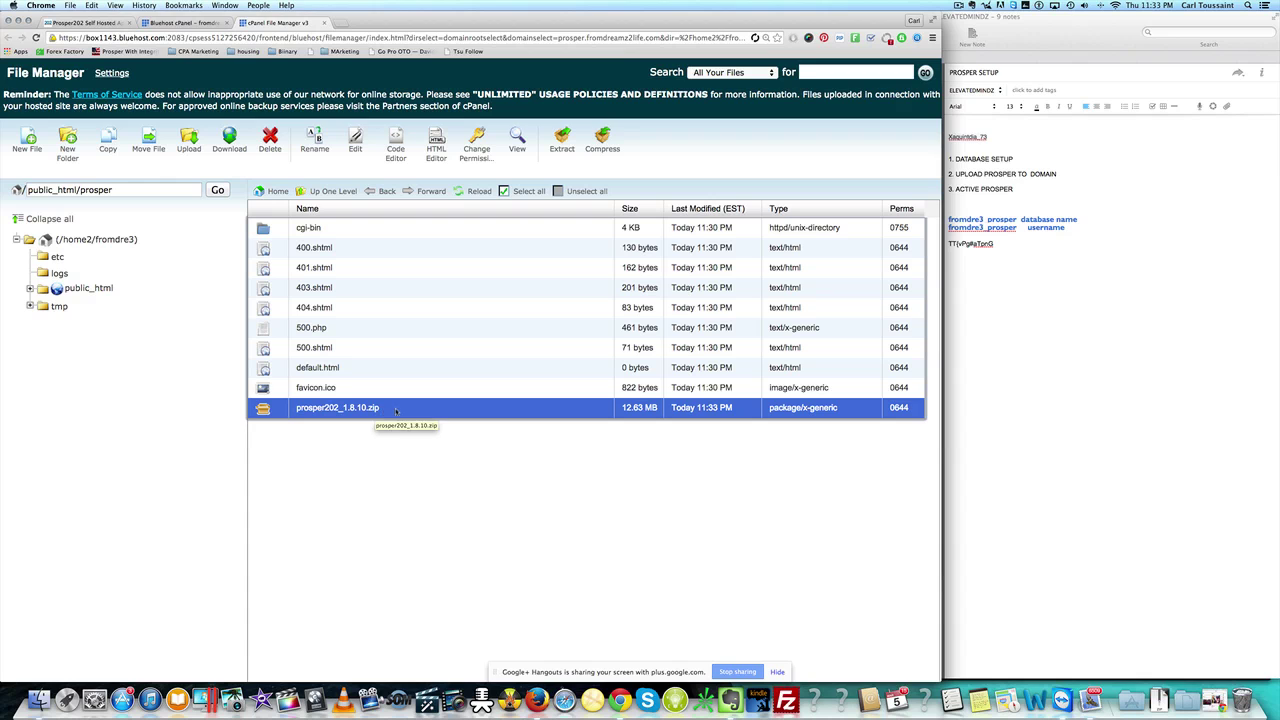
left_click(566, 139)
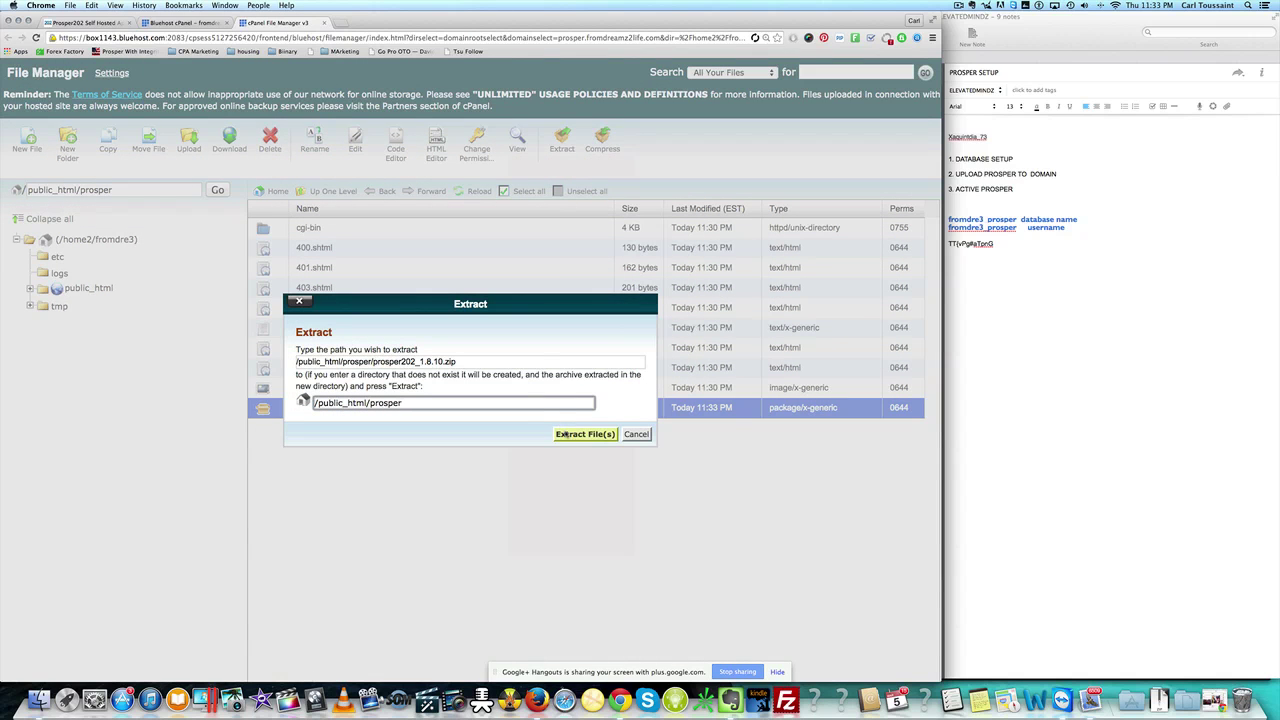
left_click(565, 434)
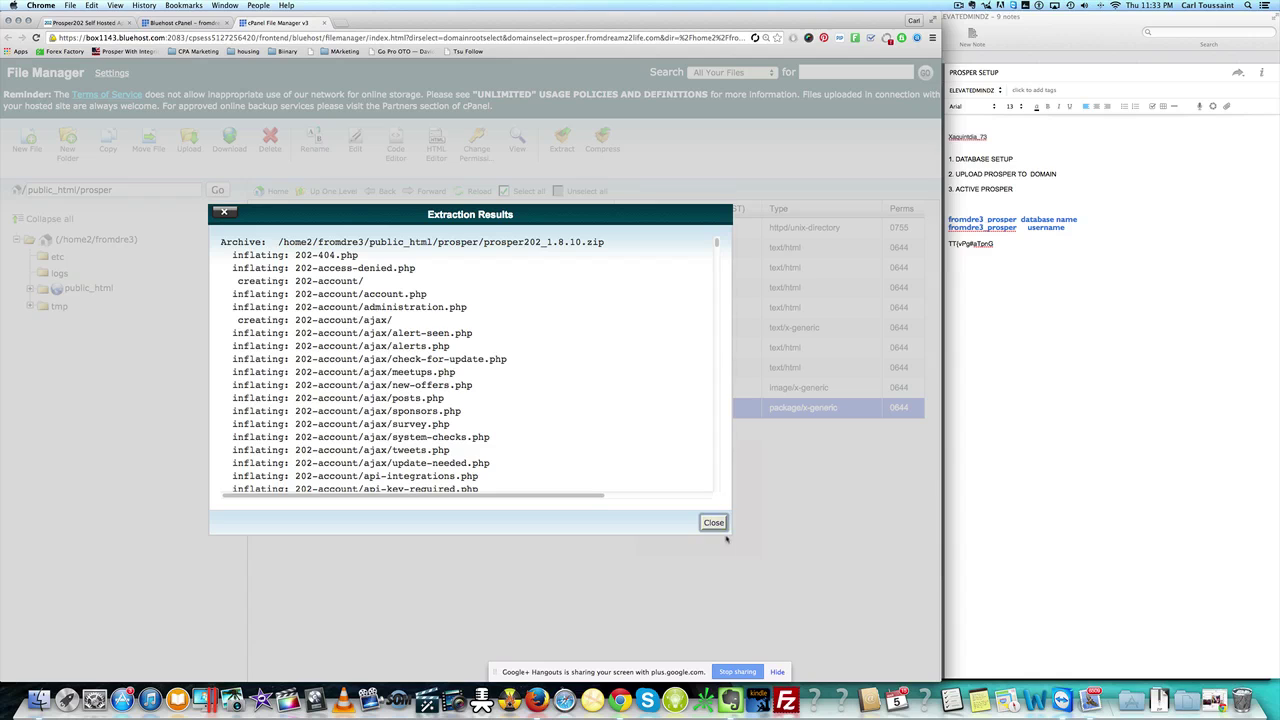
left_click(714, 522)
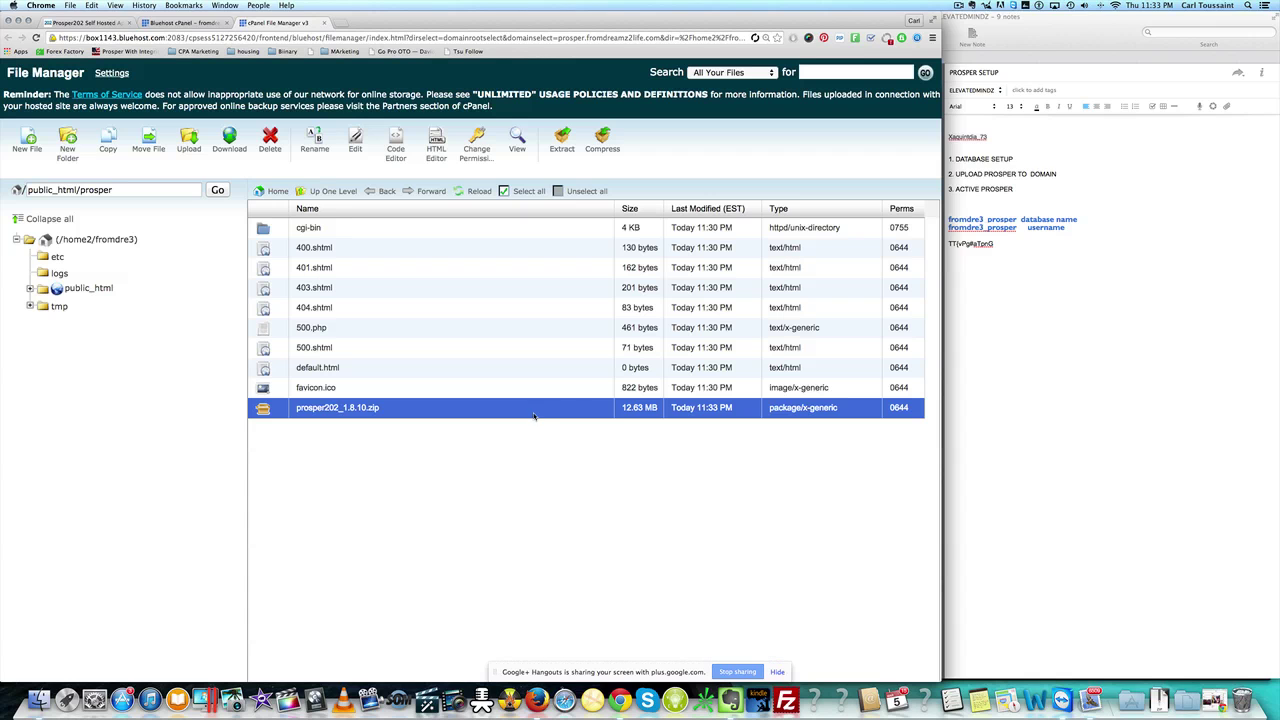
left_click(470, 191)
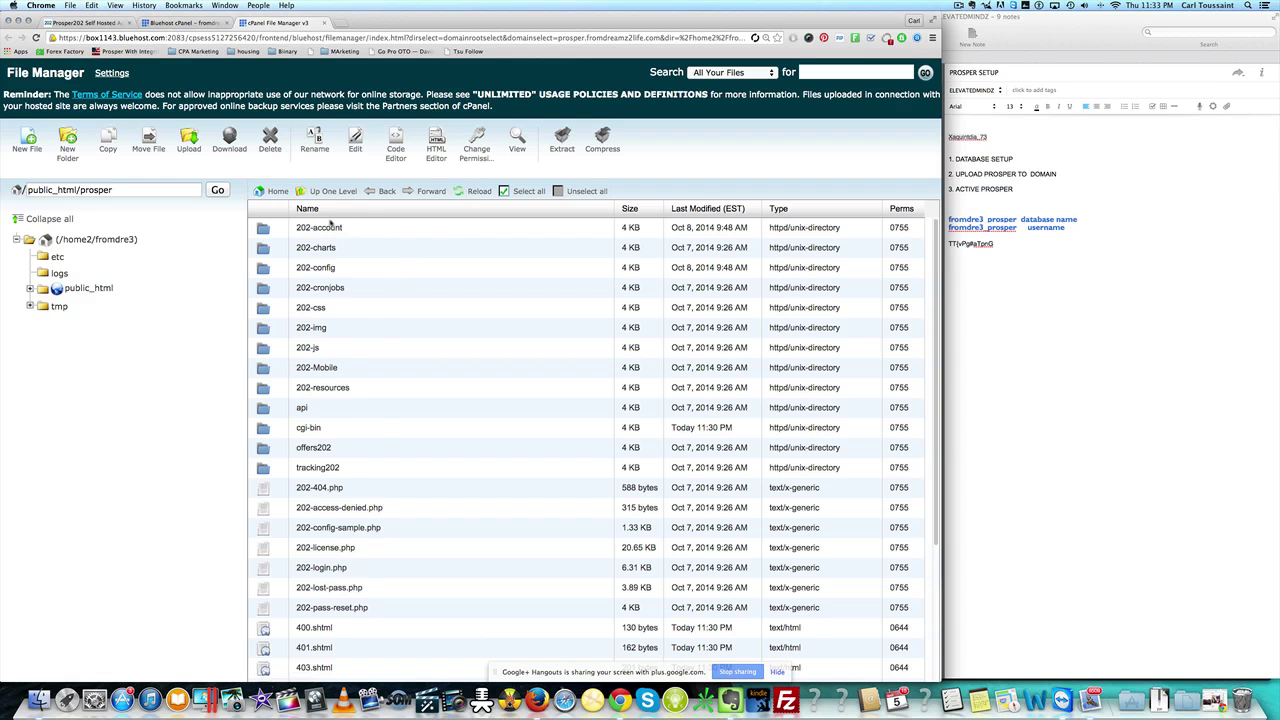
Step: Select 202-config-sample.php in the prosper folder and zoom the browser out to fit more rows
scroll(330, 226, "down", 5)
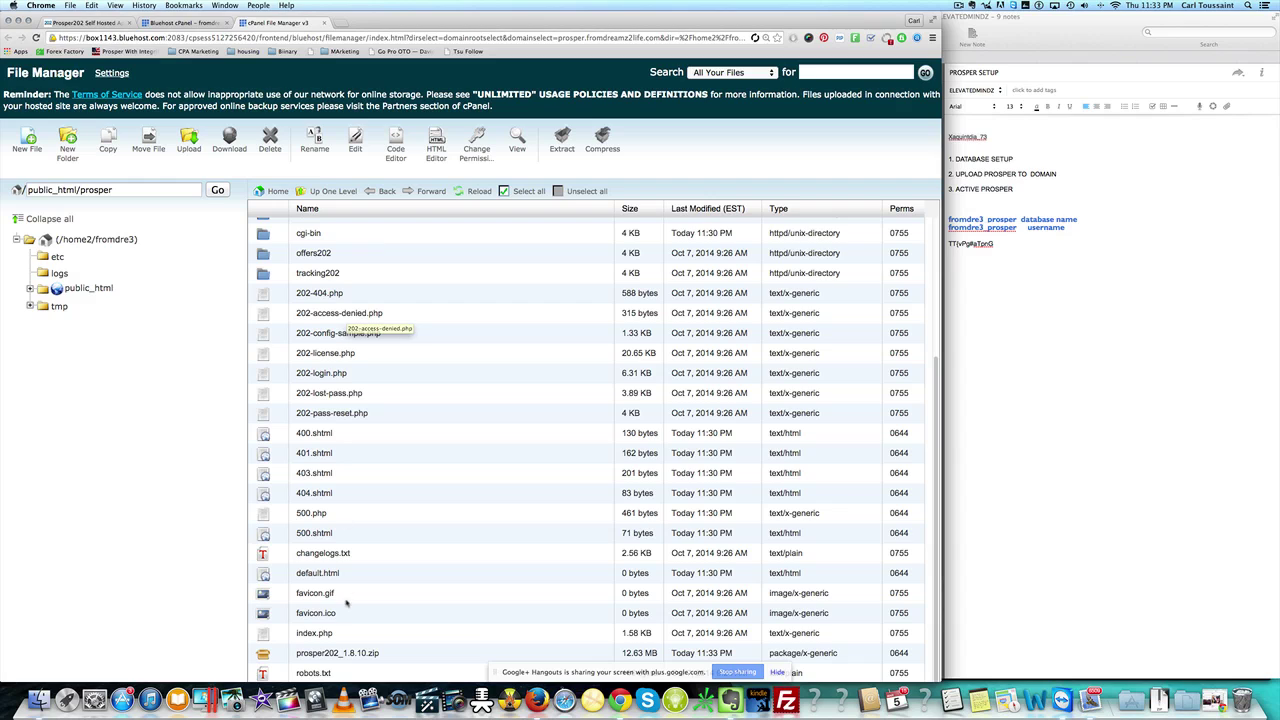
scroll(346, 655, "up", 5)
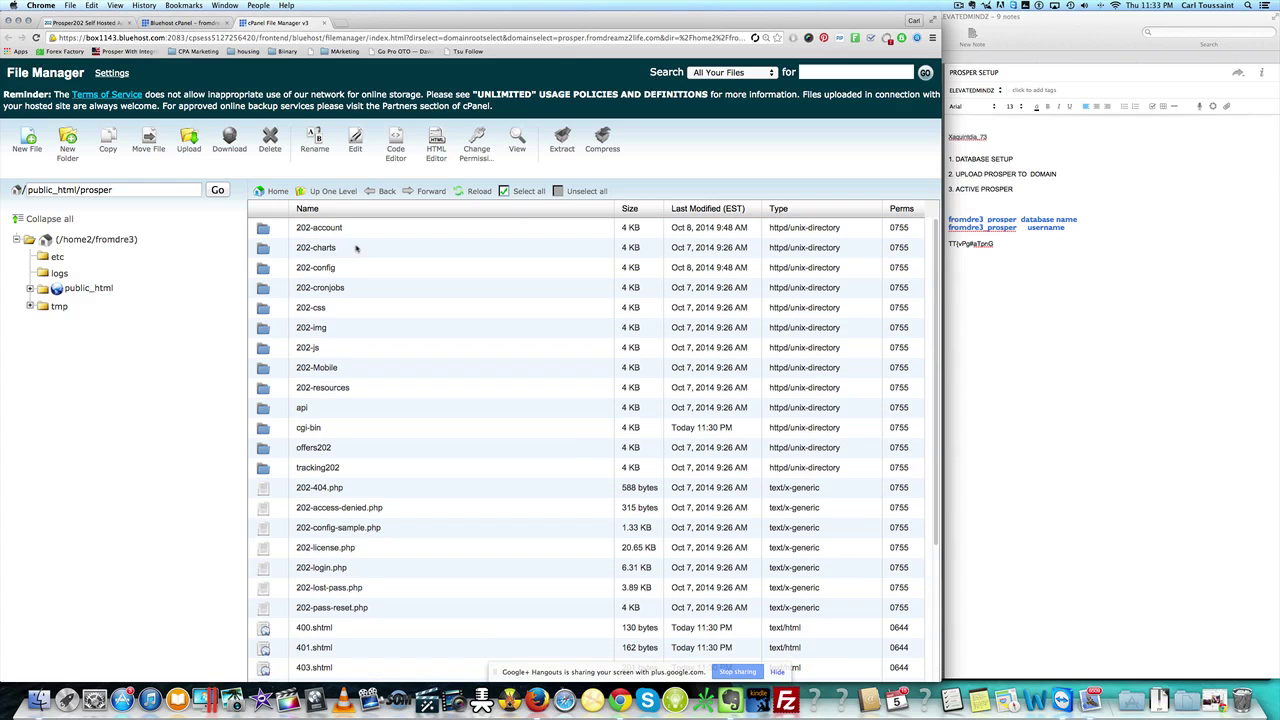
scroll(356, 247, "down", 4)
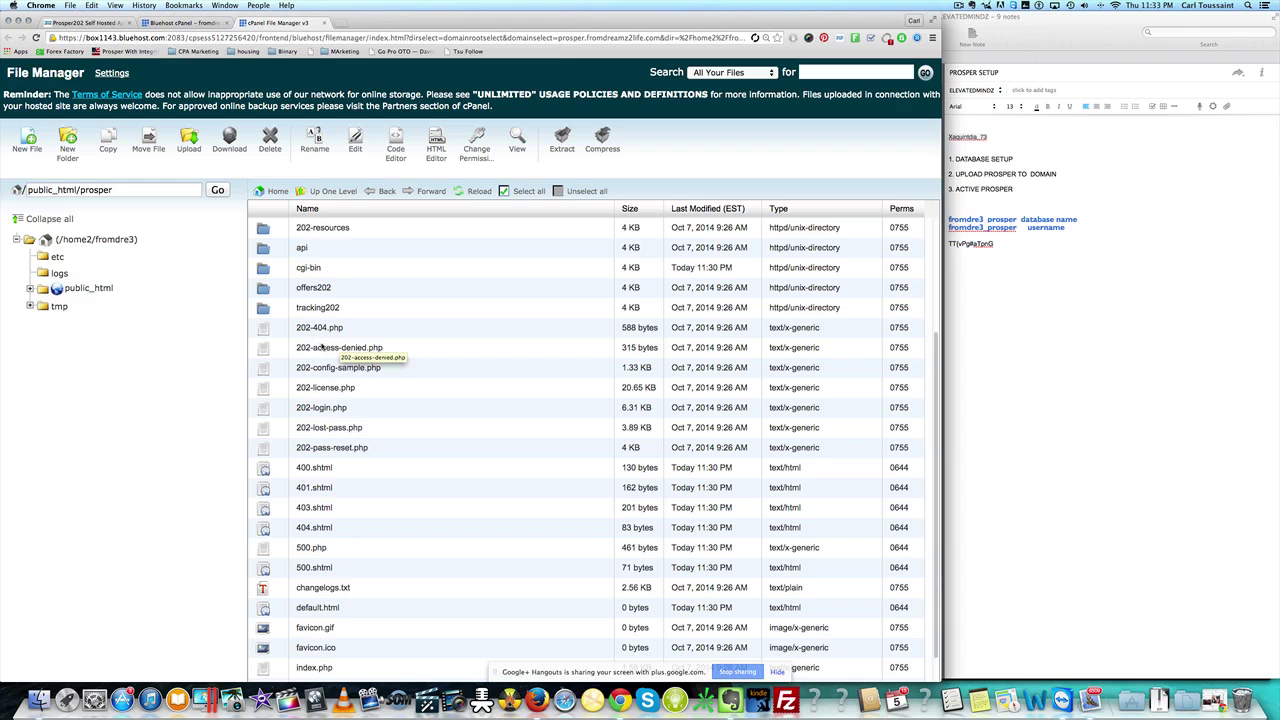
left_click(313, 369)
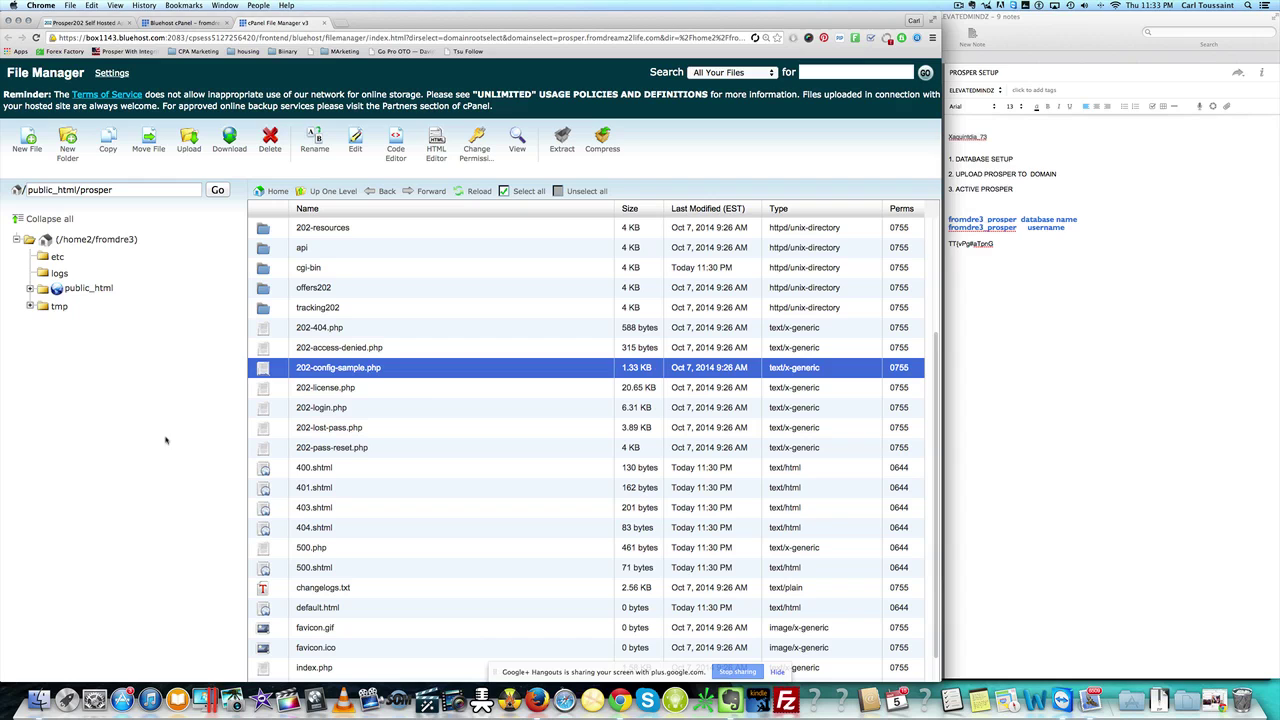
key("super+equal")
key("super+equal")
key("super+equal")
key("super+equal")
key("super+equal")
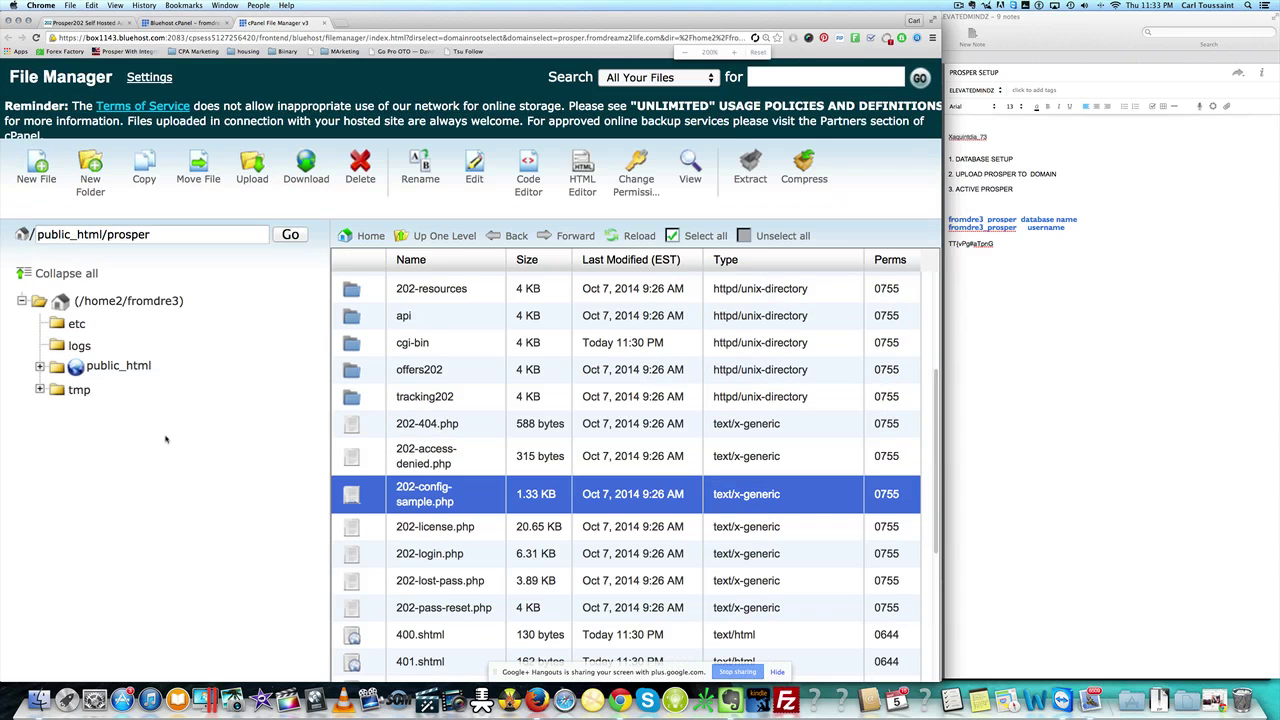
scroll(437, 424, "down", 1)
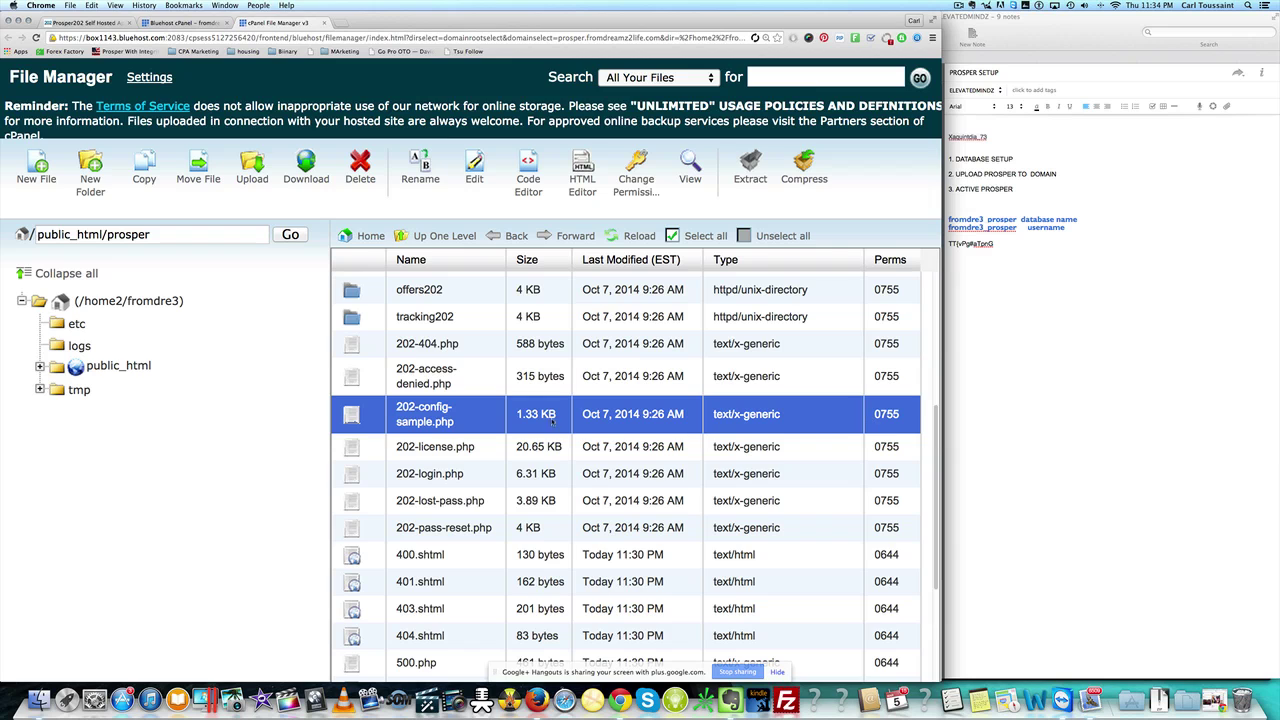
key("super+minus")
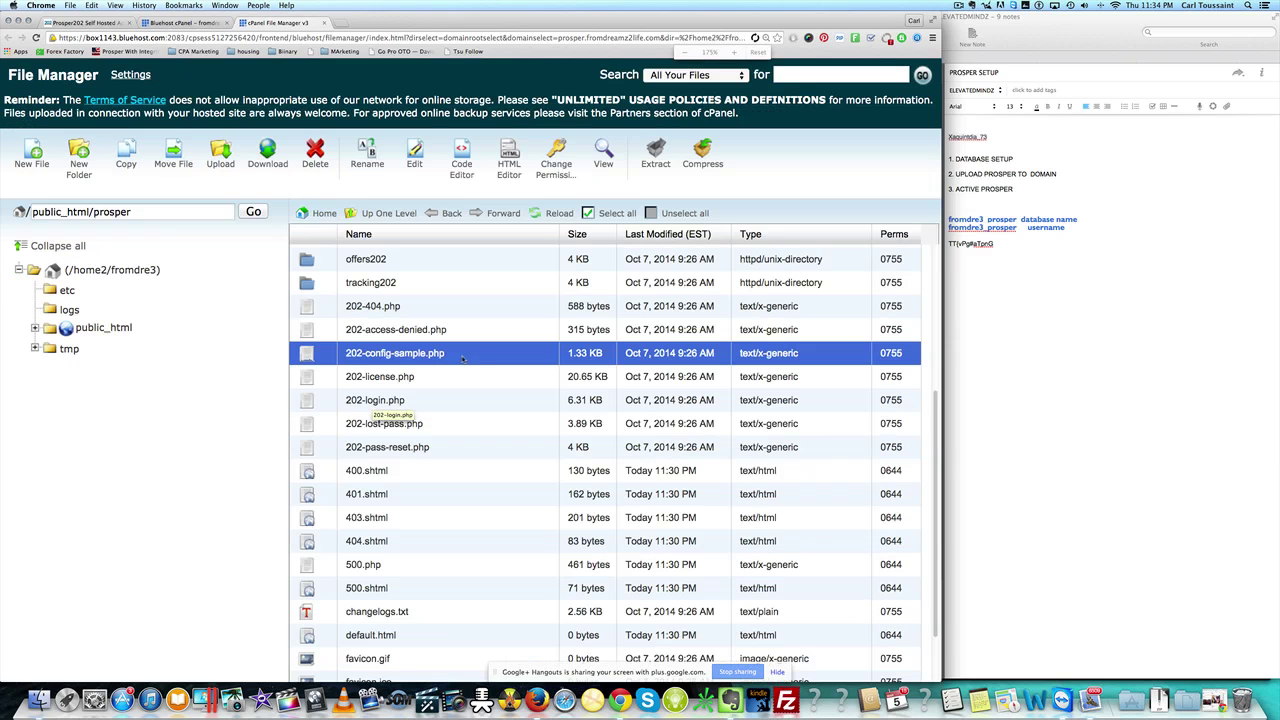
Step: Edit 202-config-sample.php, replacing the database name placeholder with fromdre3_prosper from the notes
right_click(479, 354)
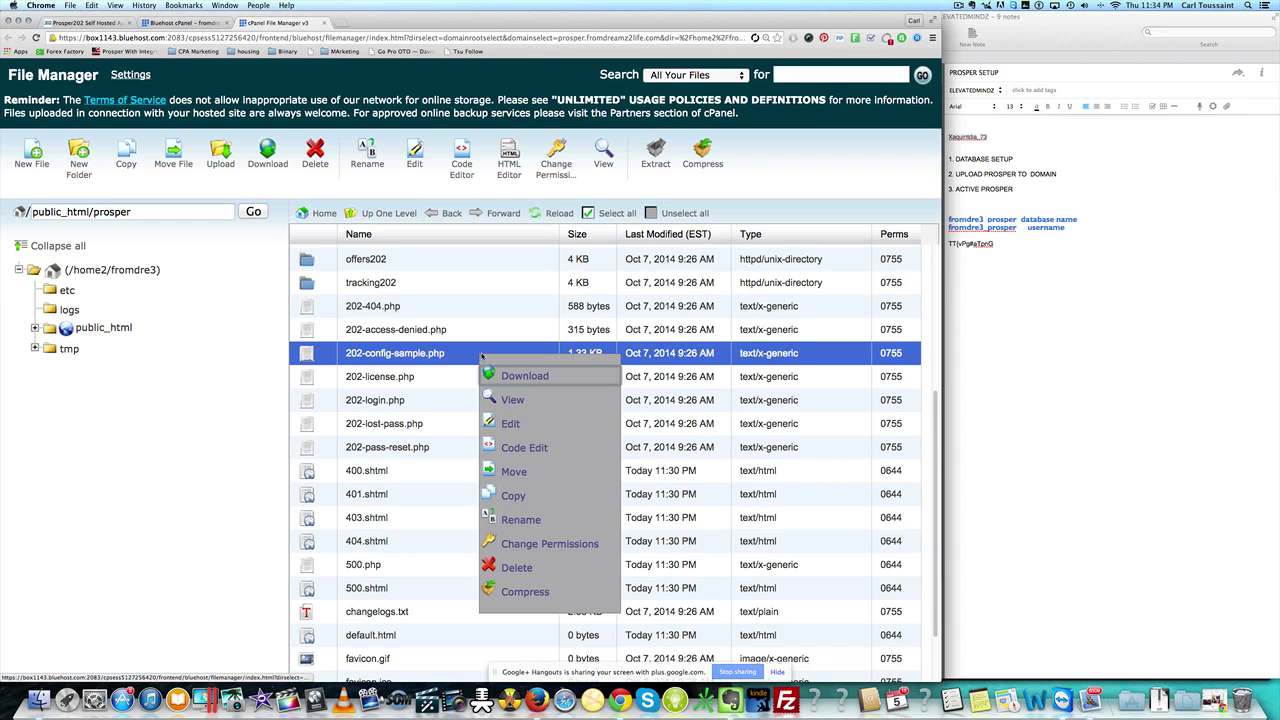
left_click(513, 425)
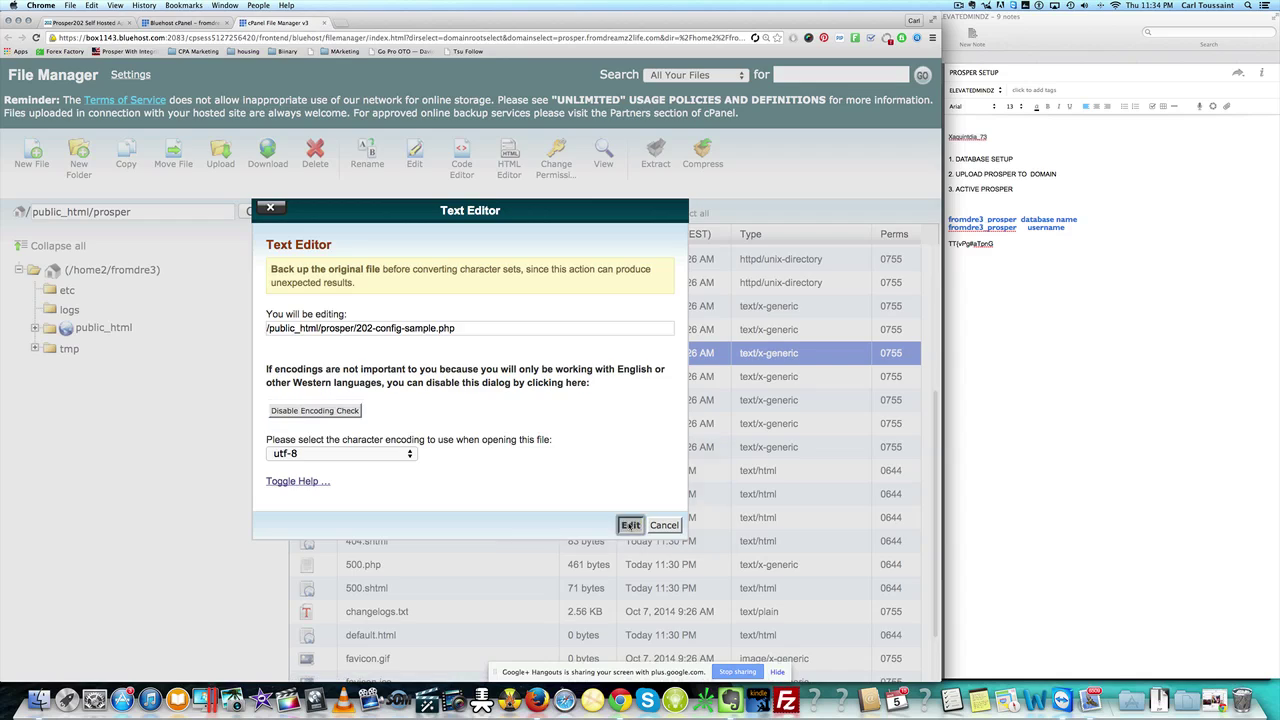
left_click(629, 525)
left_click(1066, 242)
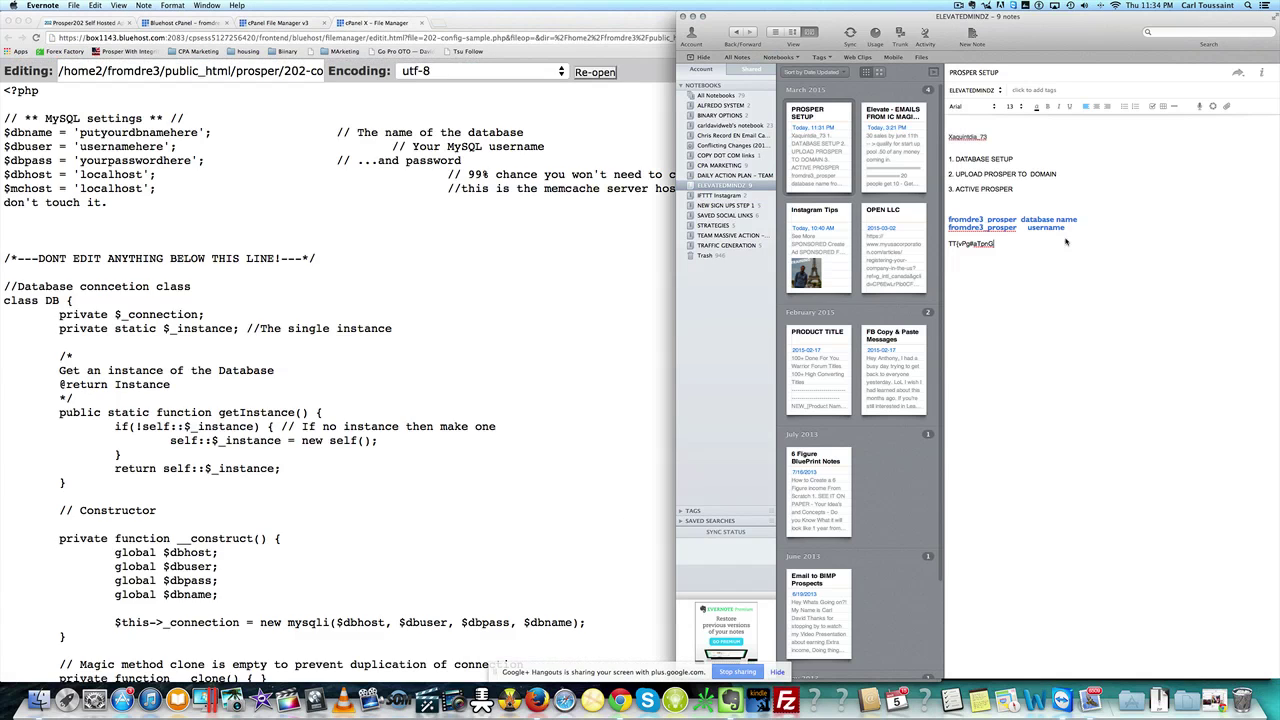
left_click_drag(1019, 222, 952, 220)
right_click(978, 221)
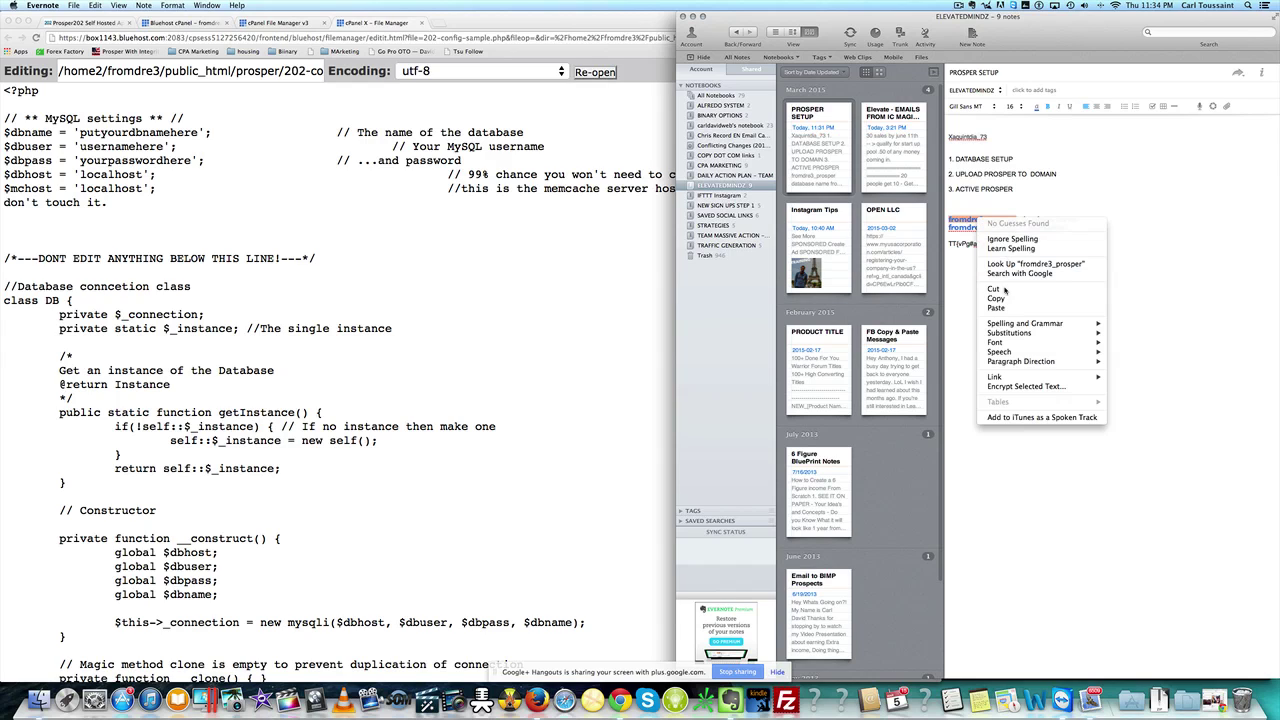
left_click(997, 297)
left_click(198, 163)
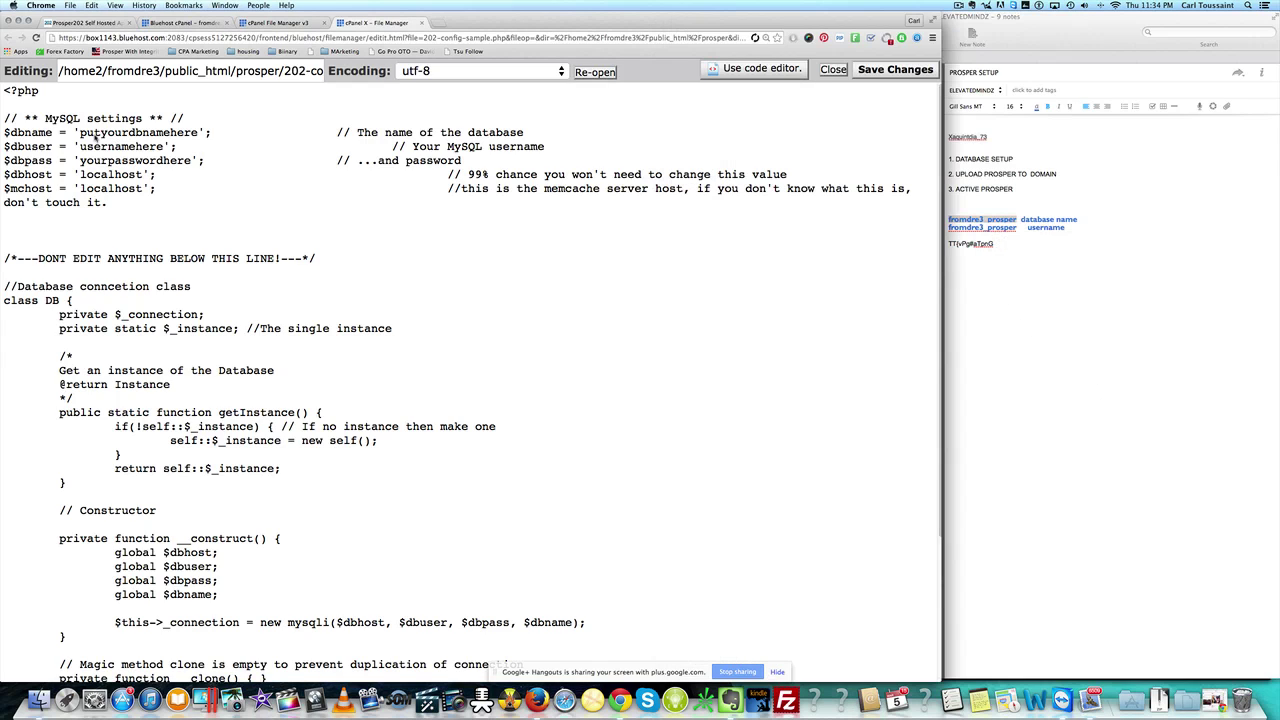
double_click(130, 133)
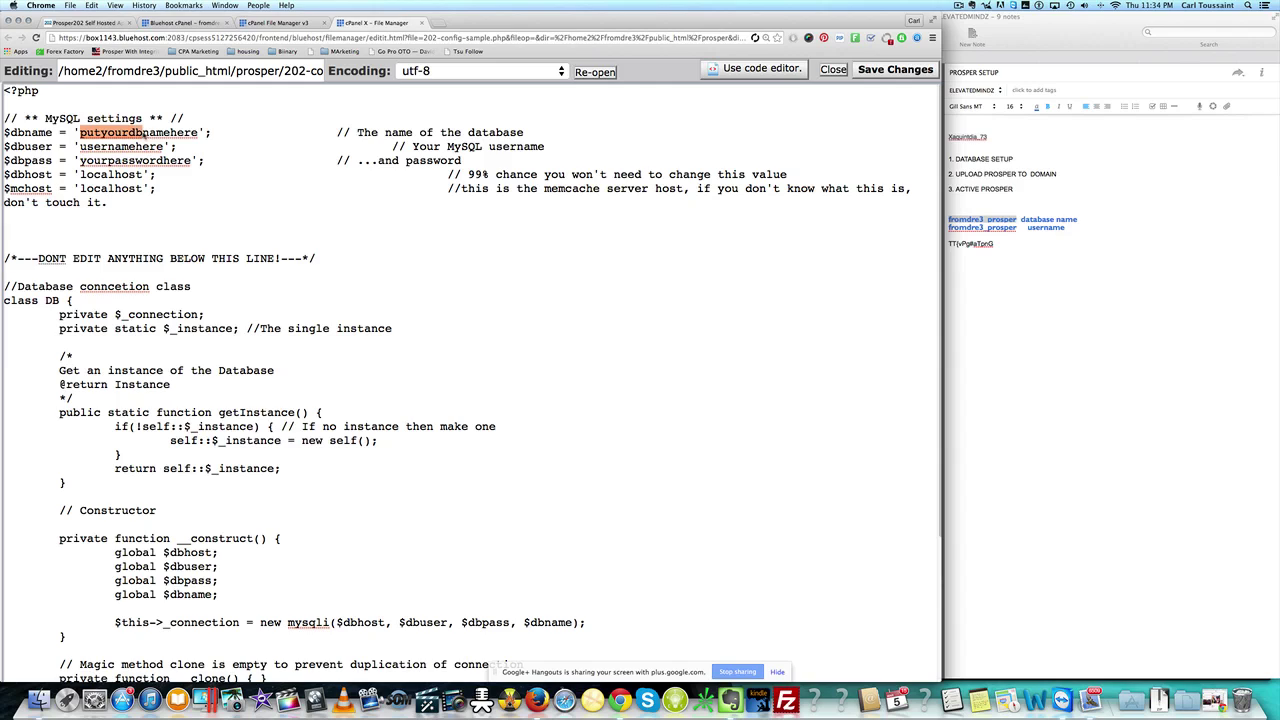
left_click(134, 138, "shift")
left_click_drag(135, 133, 198, 133)
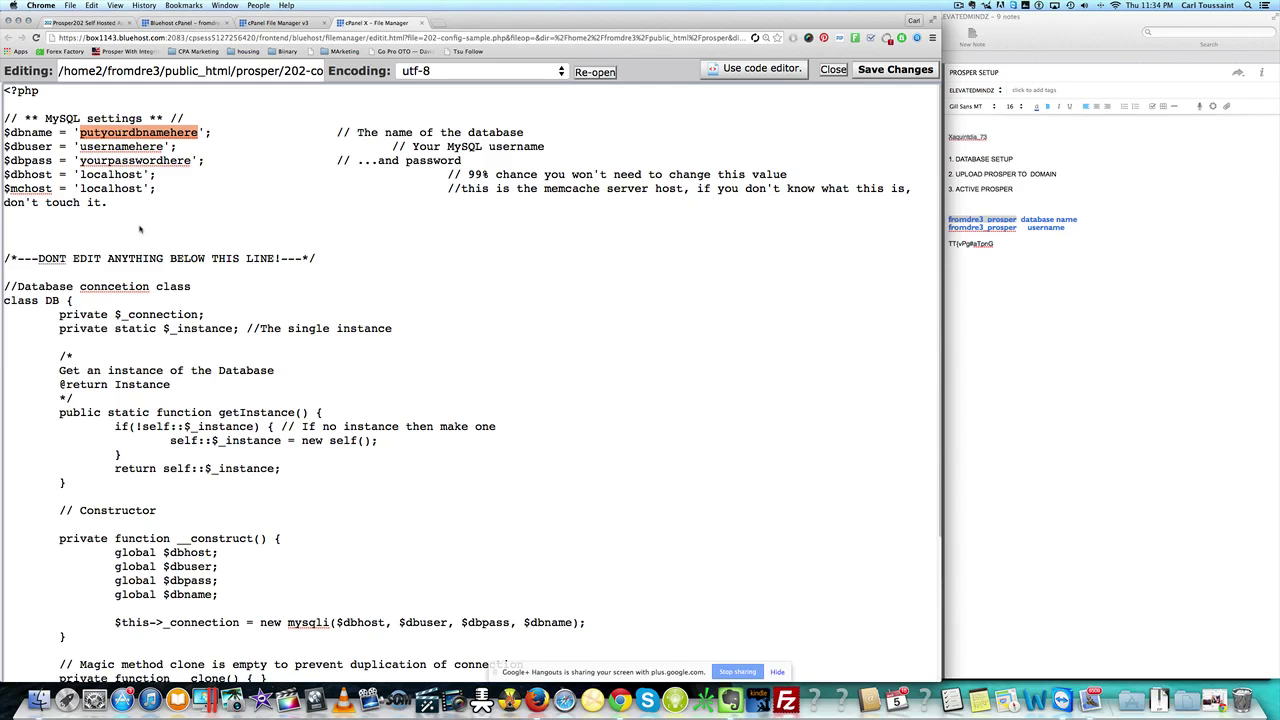
key("super+v")
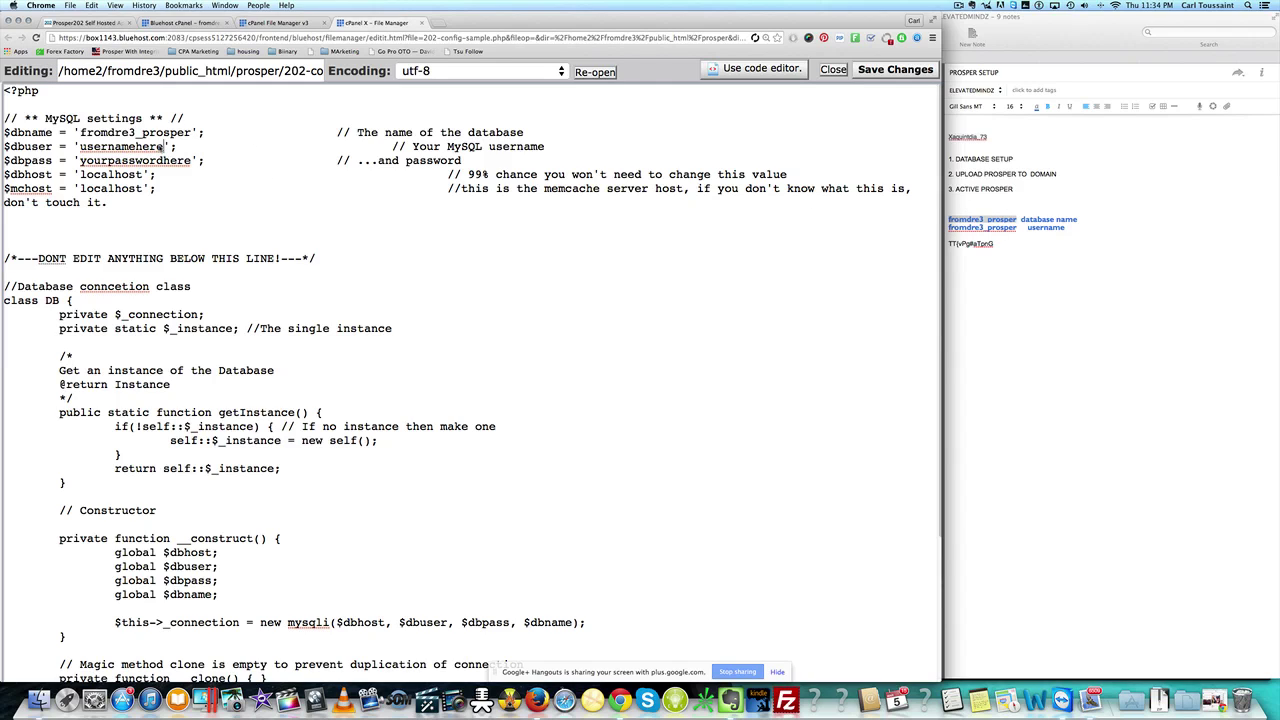
left_click_drag(163, 146, 80, 146)
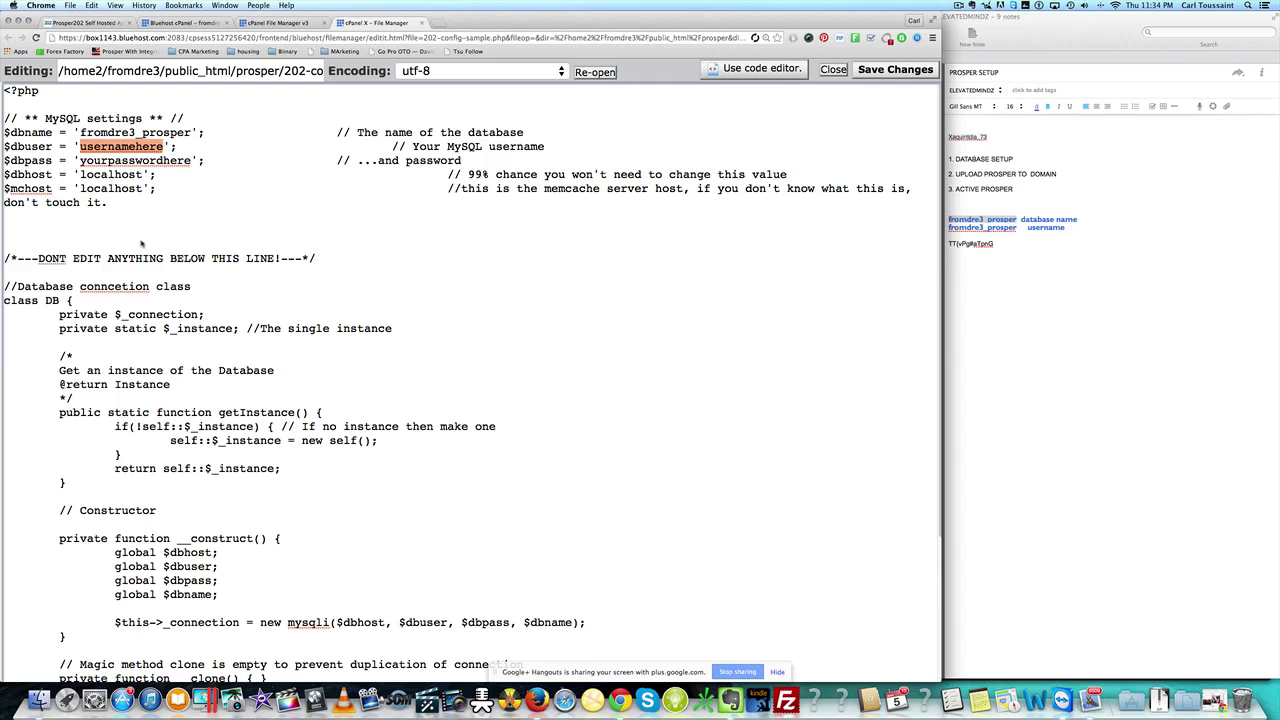
key("super+v")
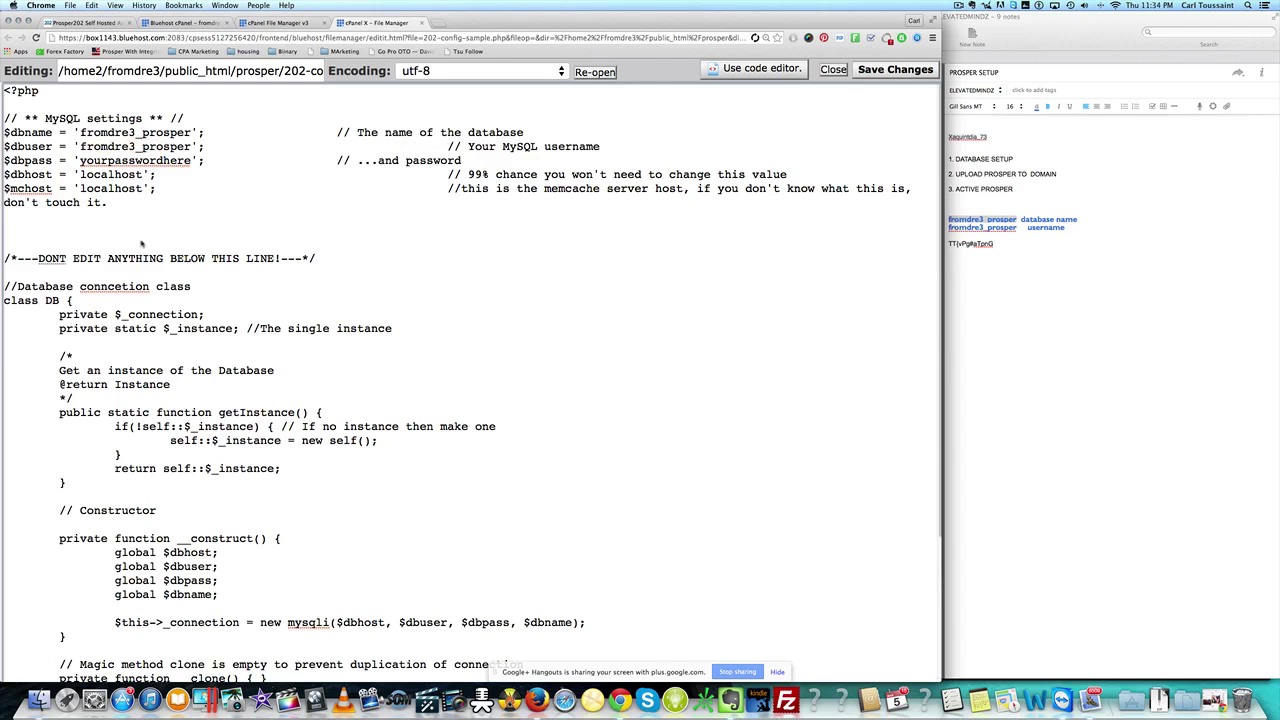
left_click(1118, 300)
left_click_drag(996, 245, 953, 246)
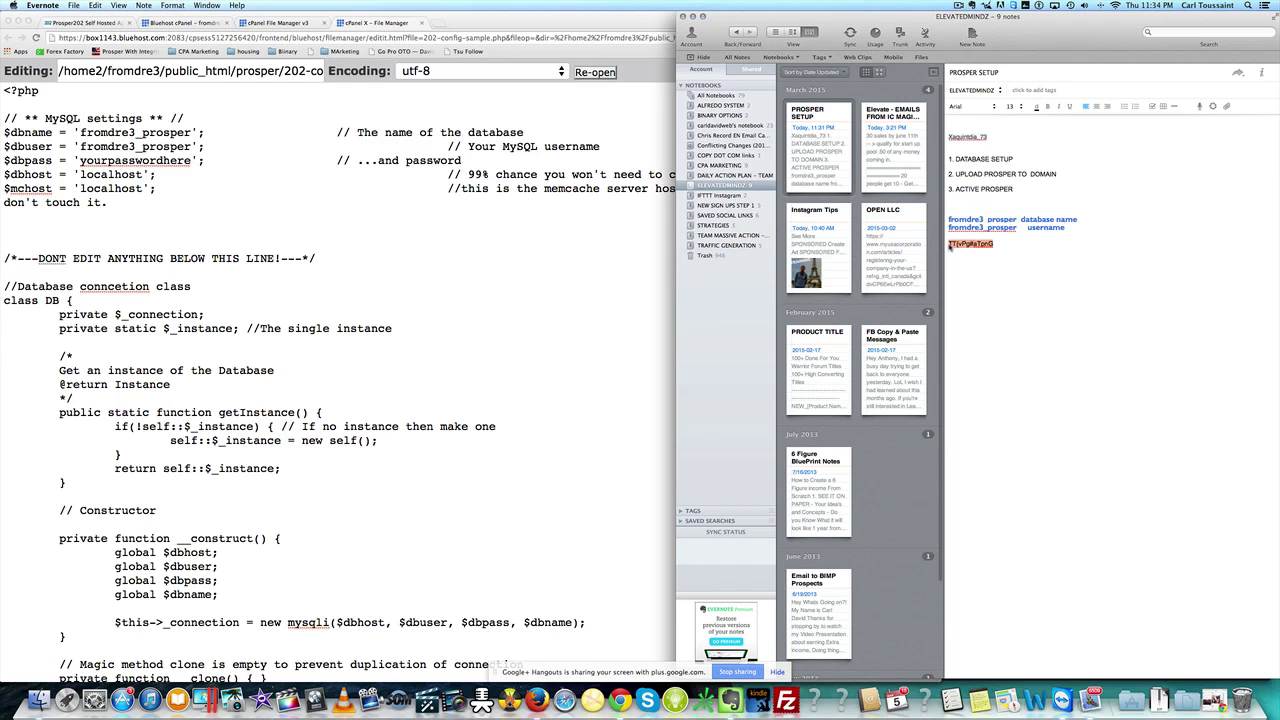
key("super+c")
left_click(193, 160)
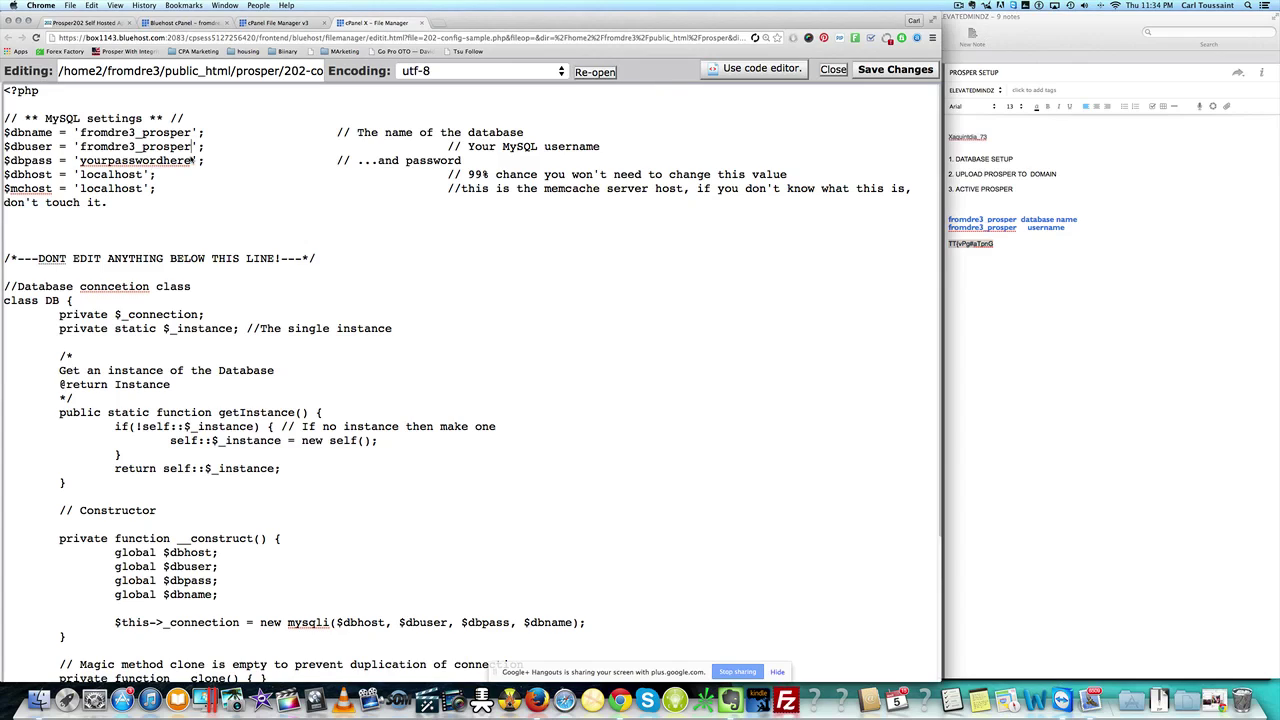
left_click_drag(192, 160, 80, 161)
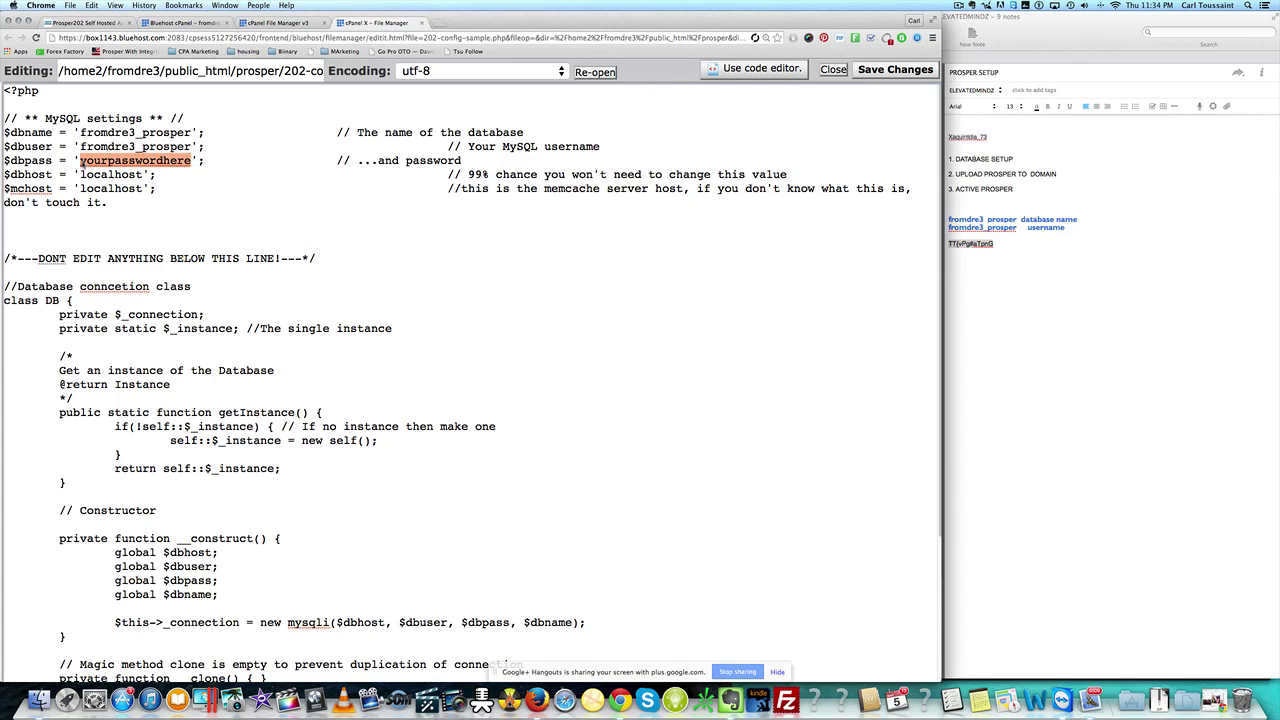
key("super+v")
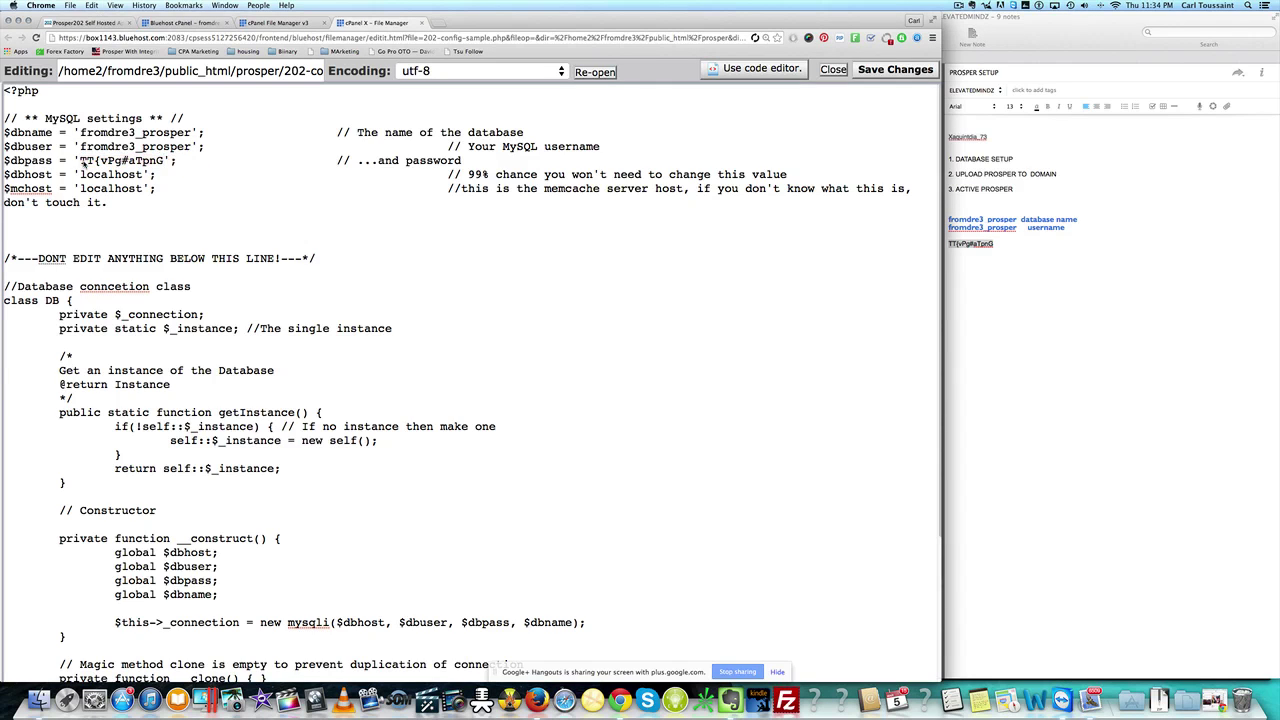
left_click(883, 72)
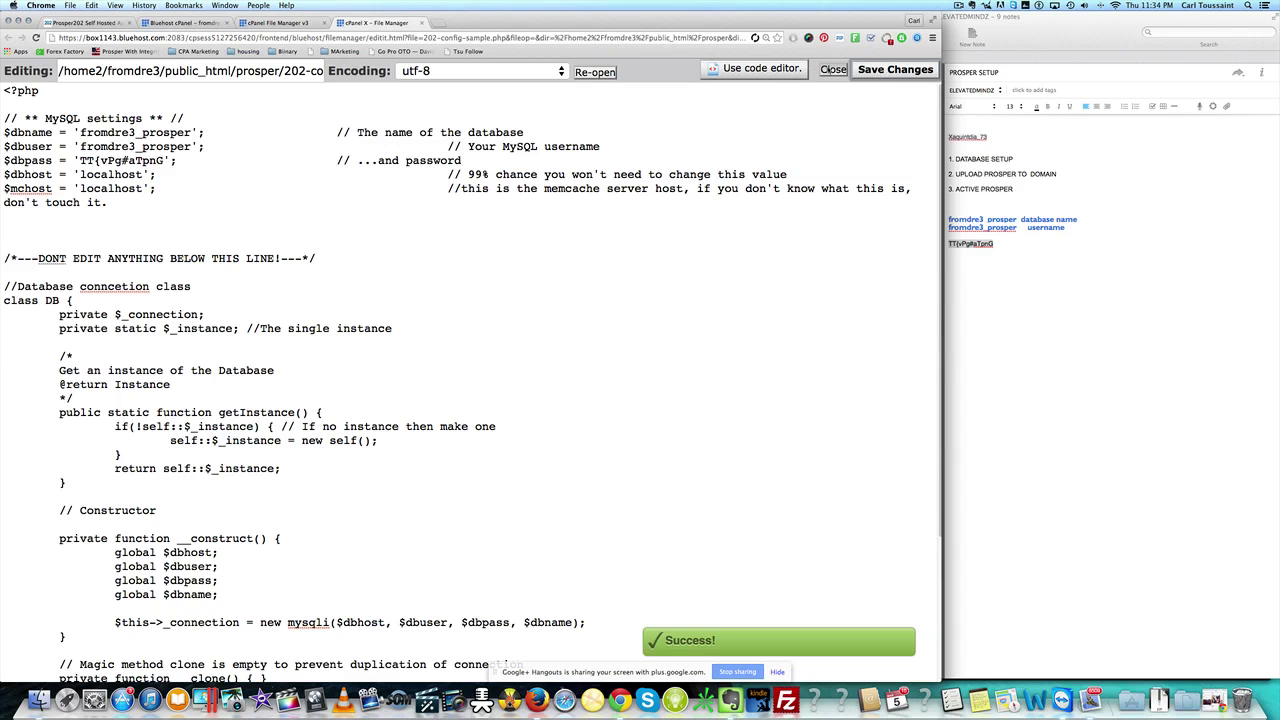
left_click(833, 69)
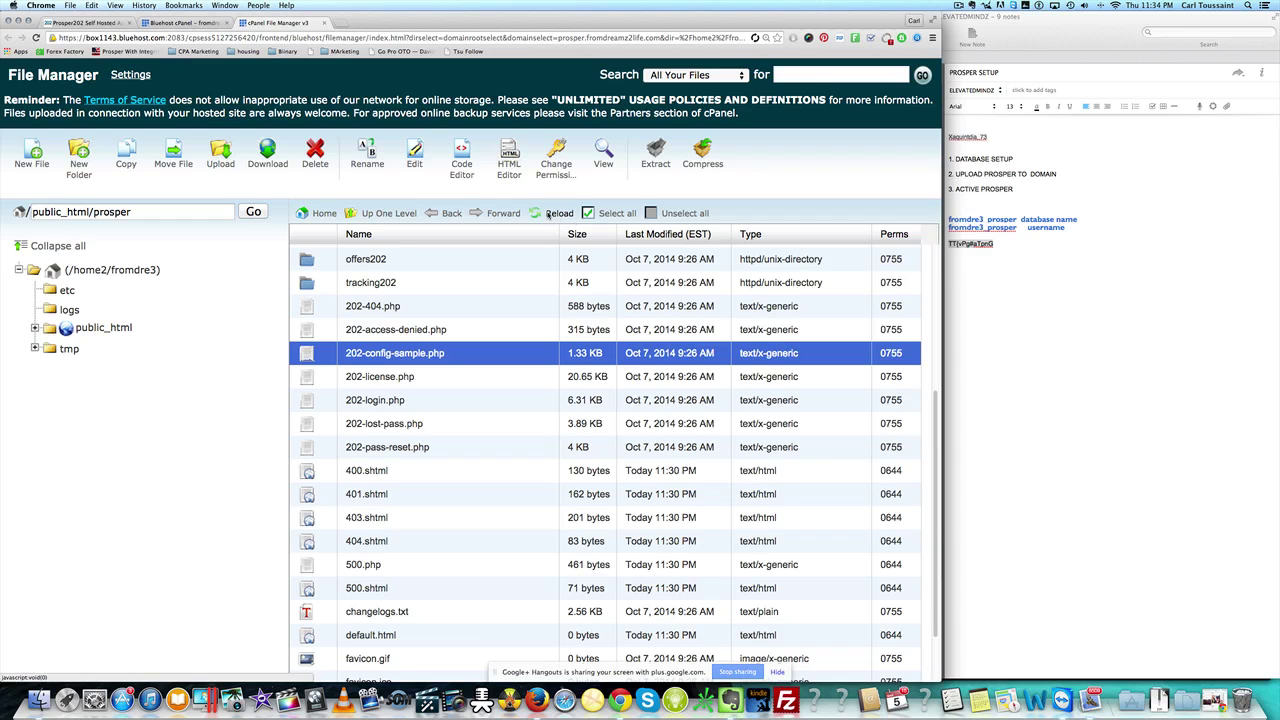
Step: Rename 202-config-sample.php to 202-config.php by deleting '-sample' from its name
left_click(557, 214)
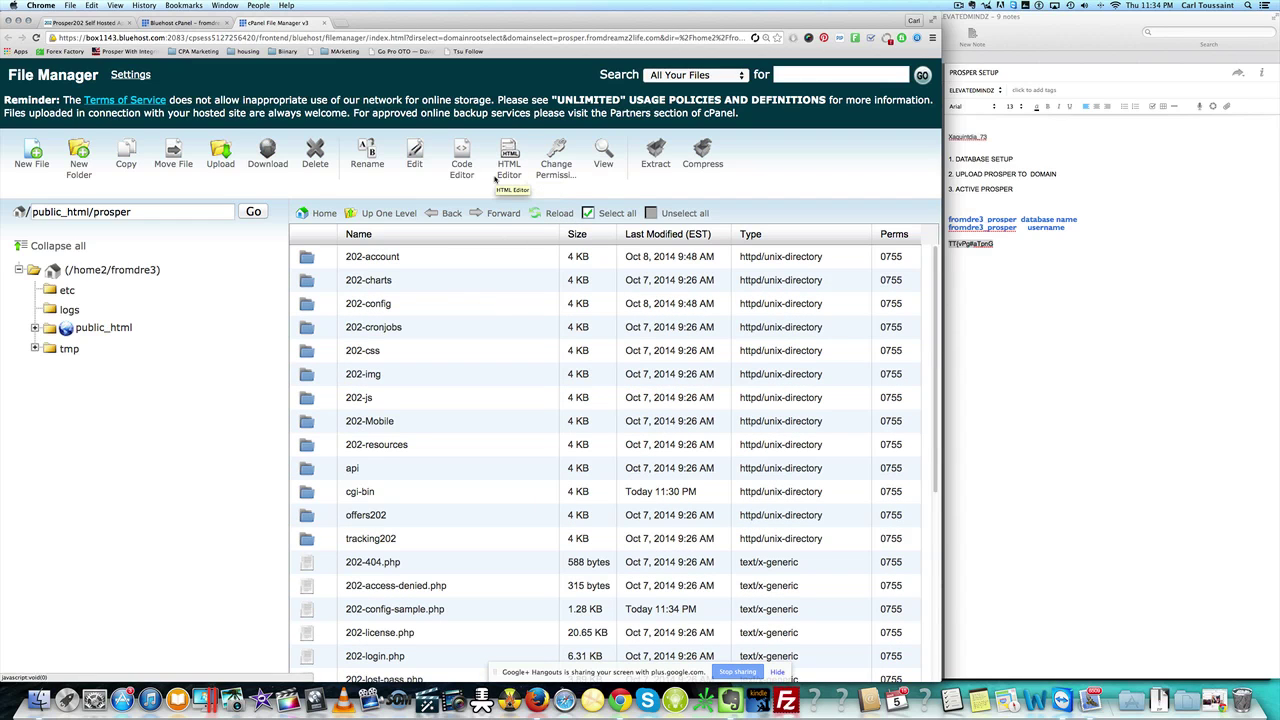
scroll(449, 290, "down", 5)
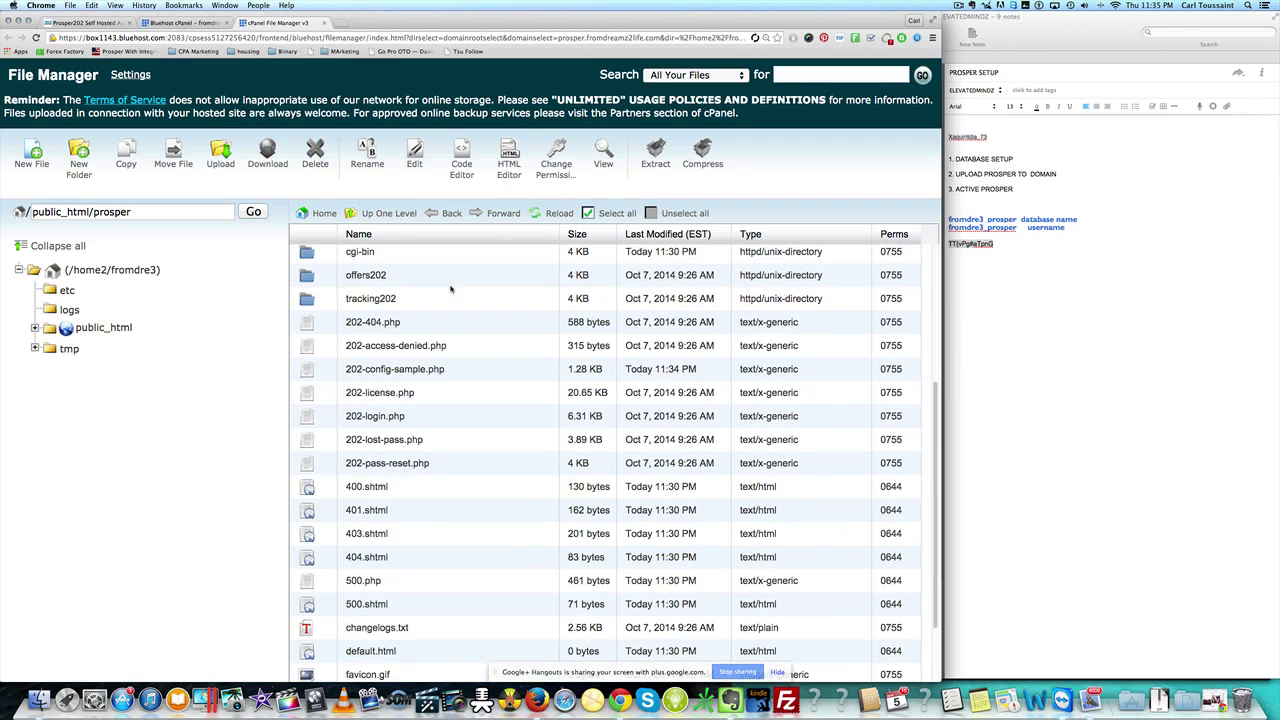
left_click(460, 369)
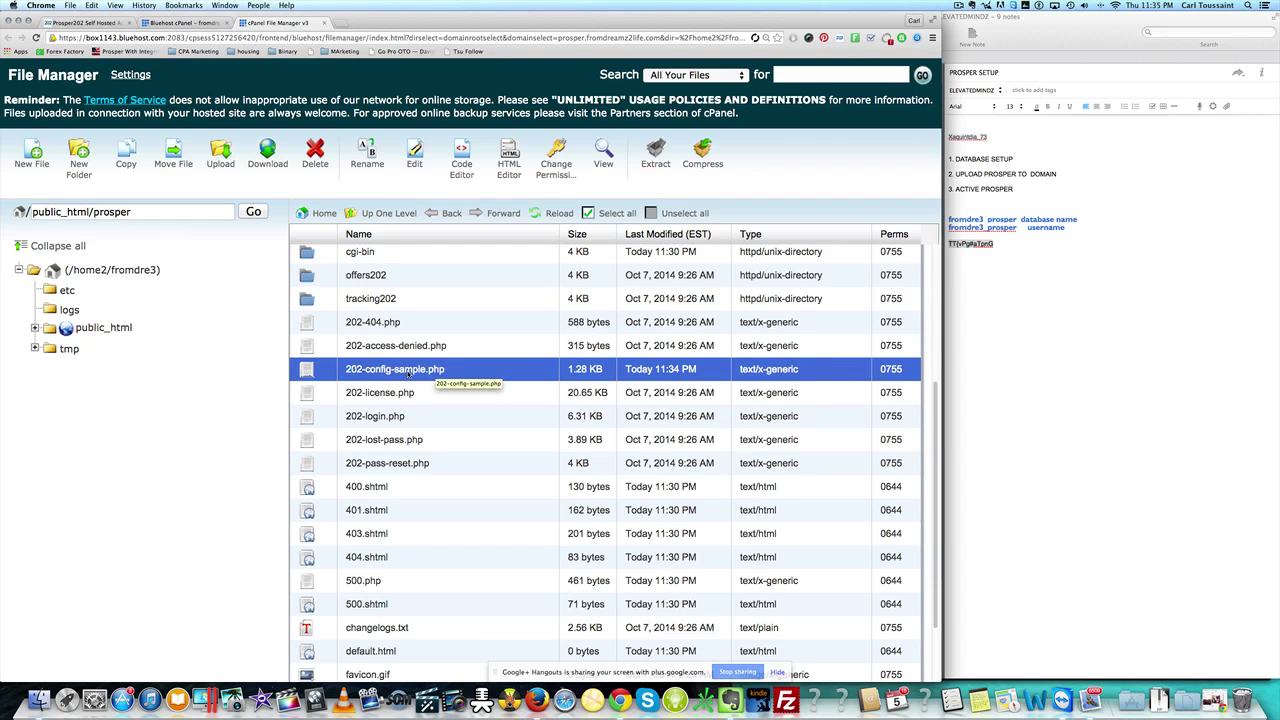
right_click(453, 369)
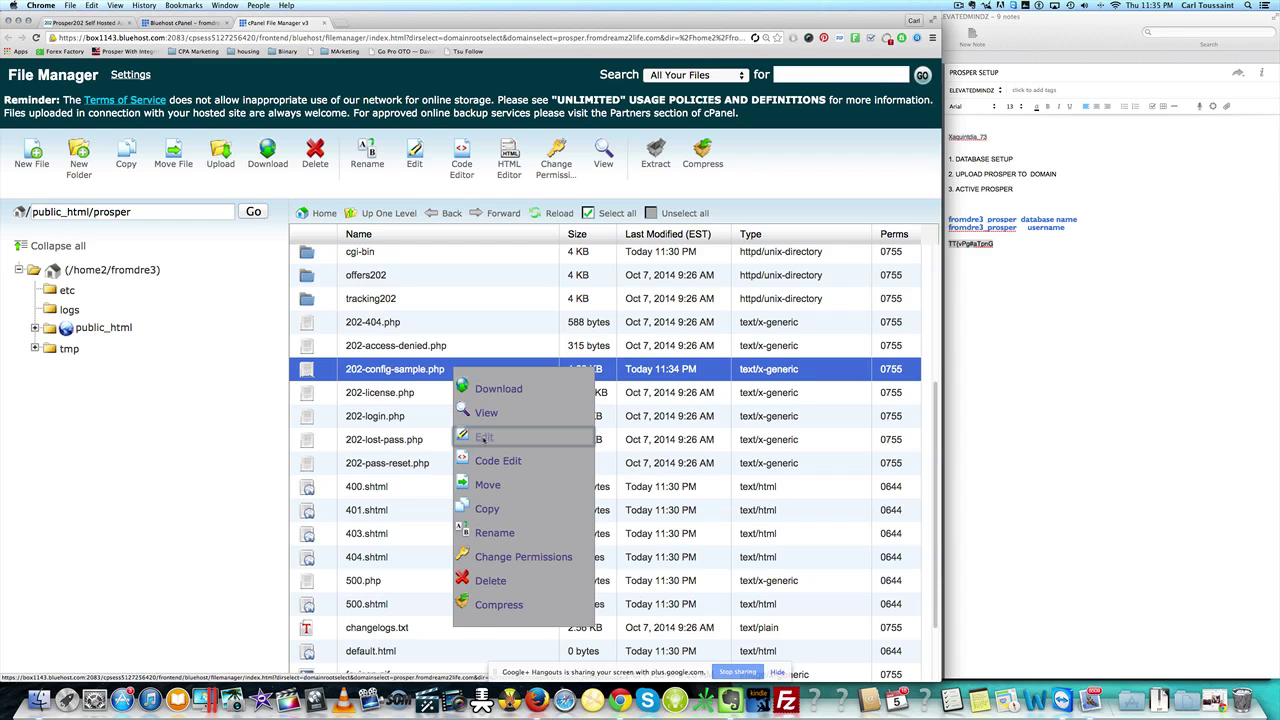
left_click(494, 533)
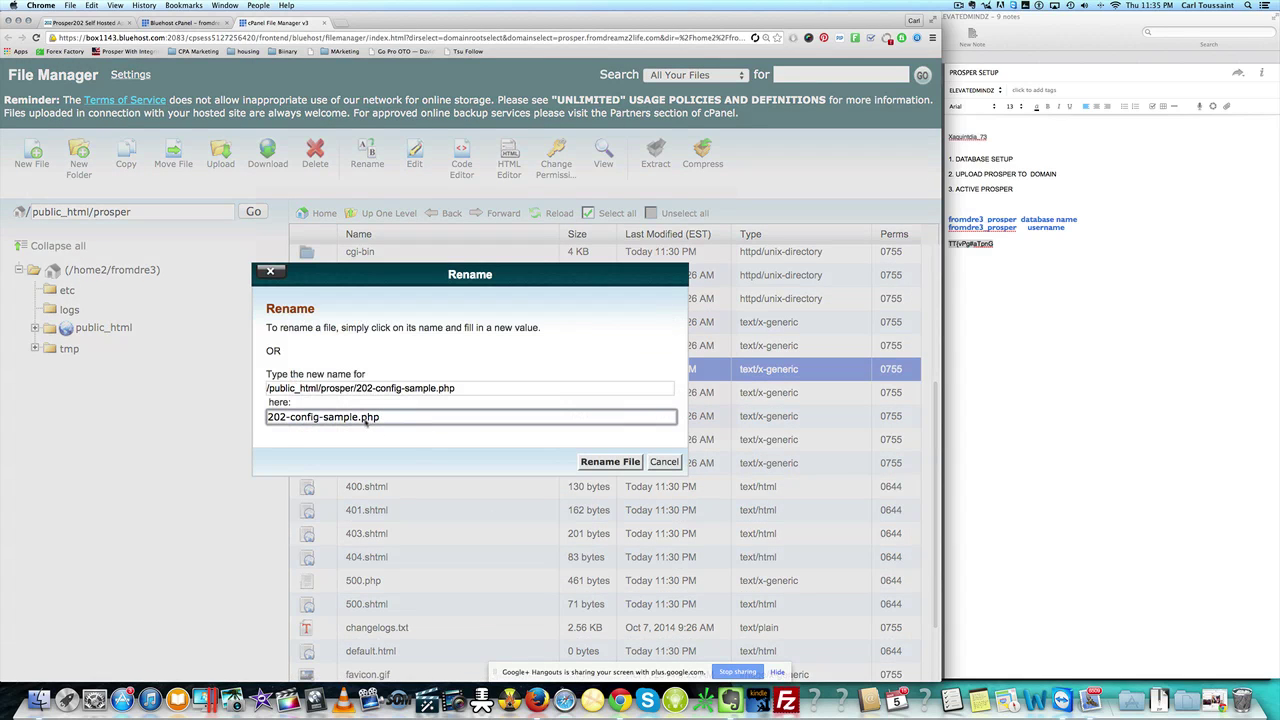
left_click_drag(358, 421, 322, 421)
key("BackSpace")
left_click(598, 463)
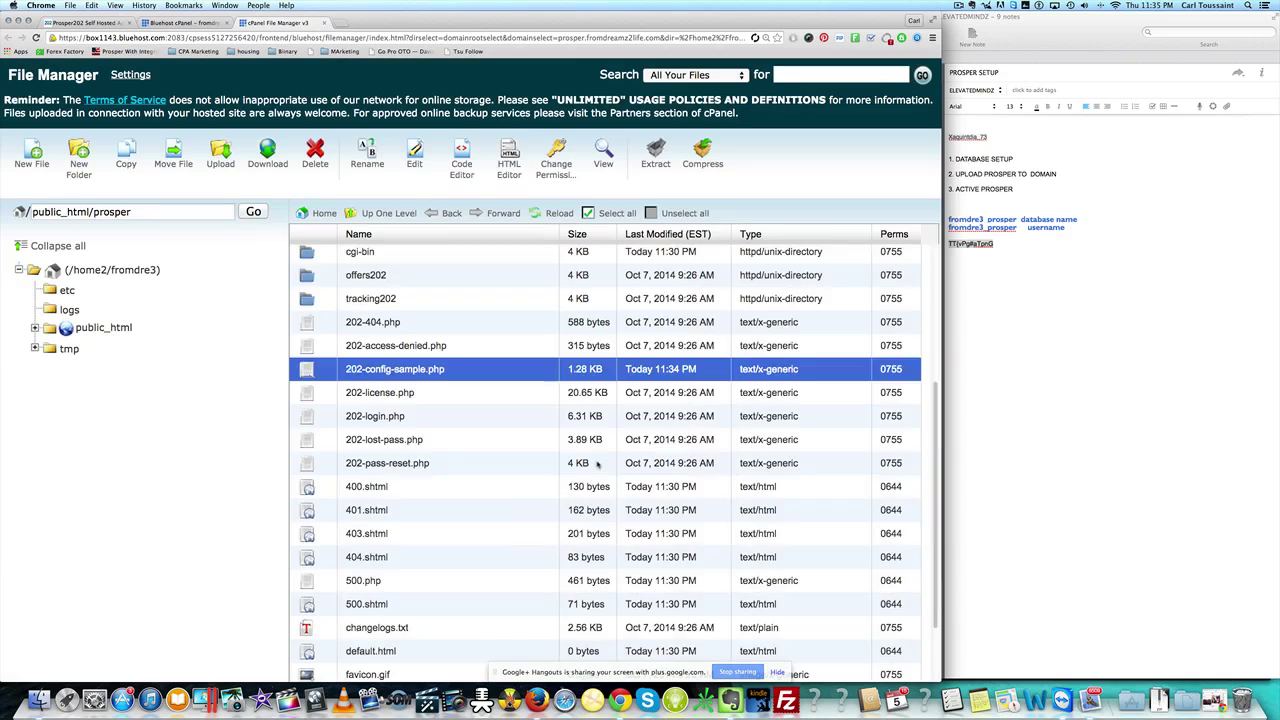
scroll(535, 405, "down", 5)
scroll(531, 330, "up", 5)
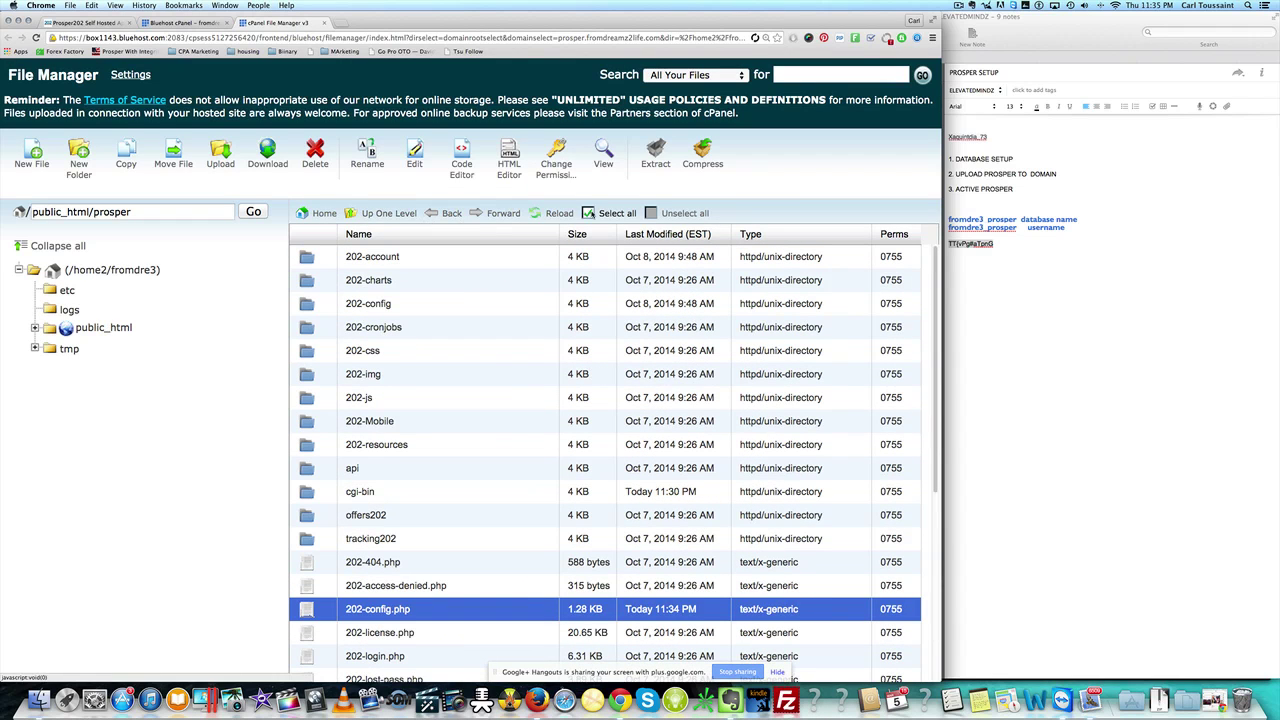
Step: Select all items in the prosper folder, then cancel the Move dialog without moving anything
left_click(596, 214)
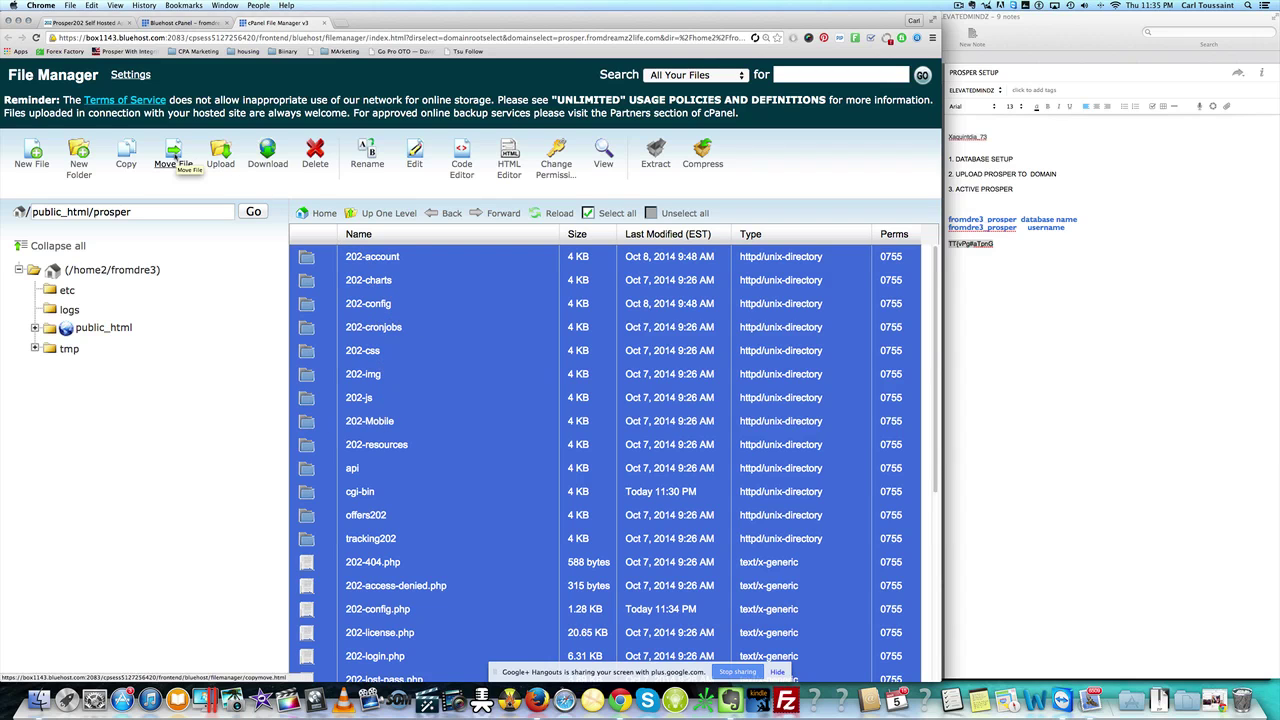
left_click(173, 152)
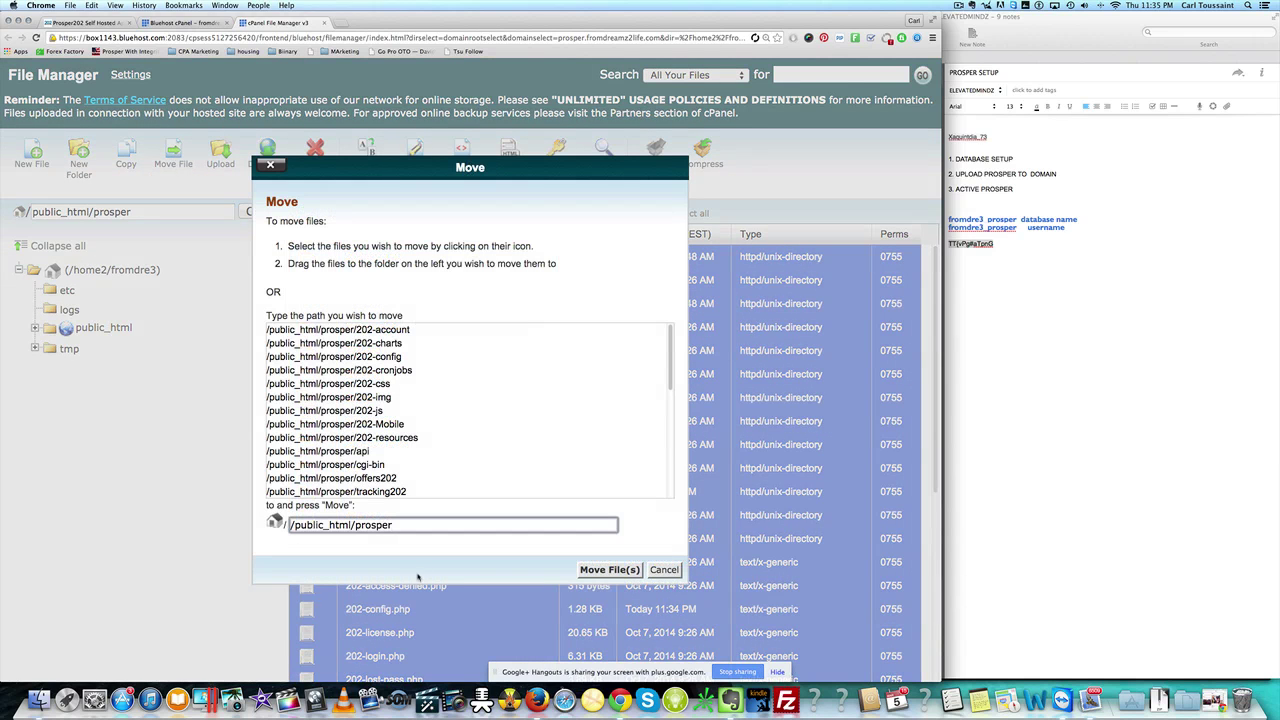
left_click(657, 569)
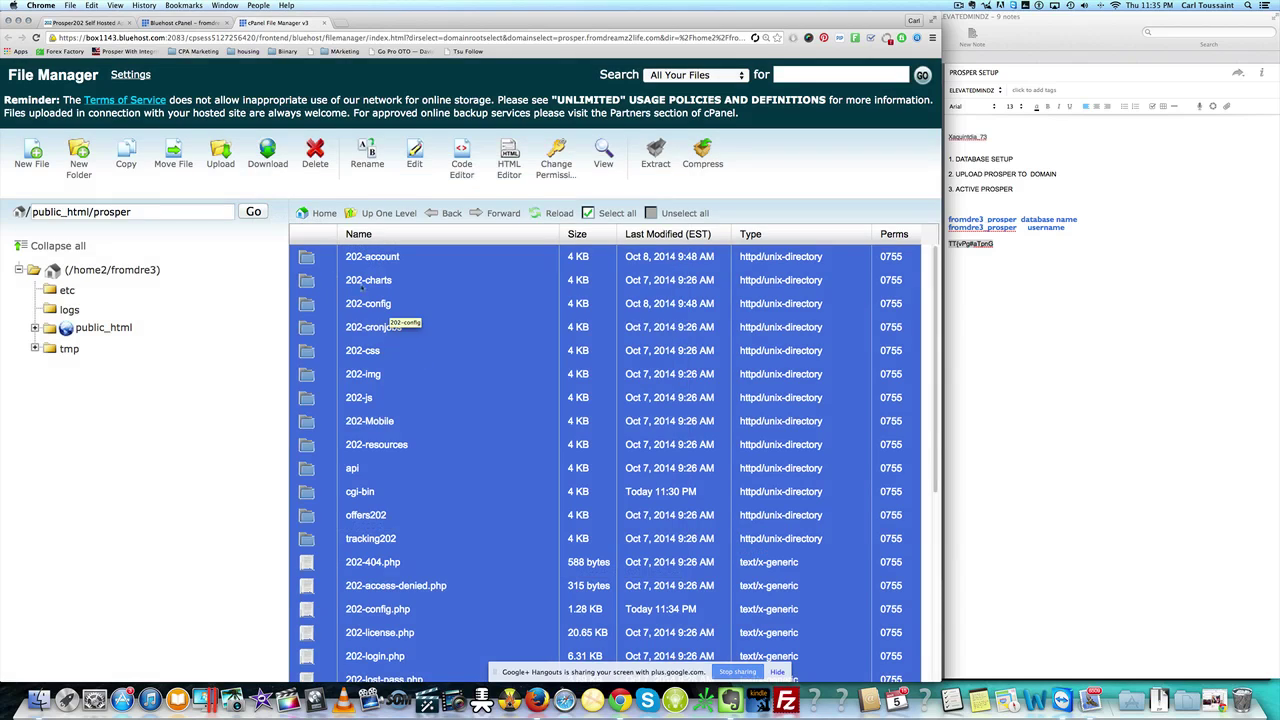
left_click(173, 152)
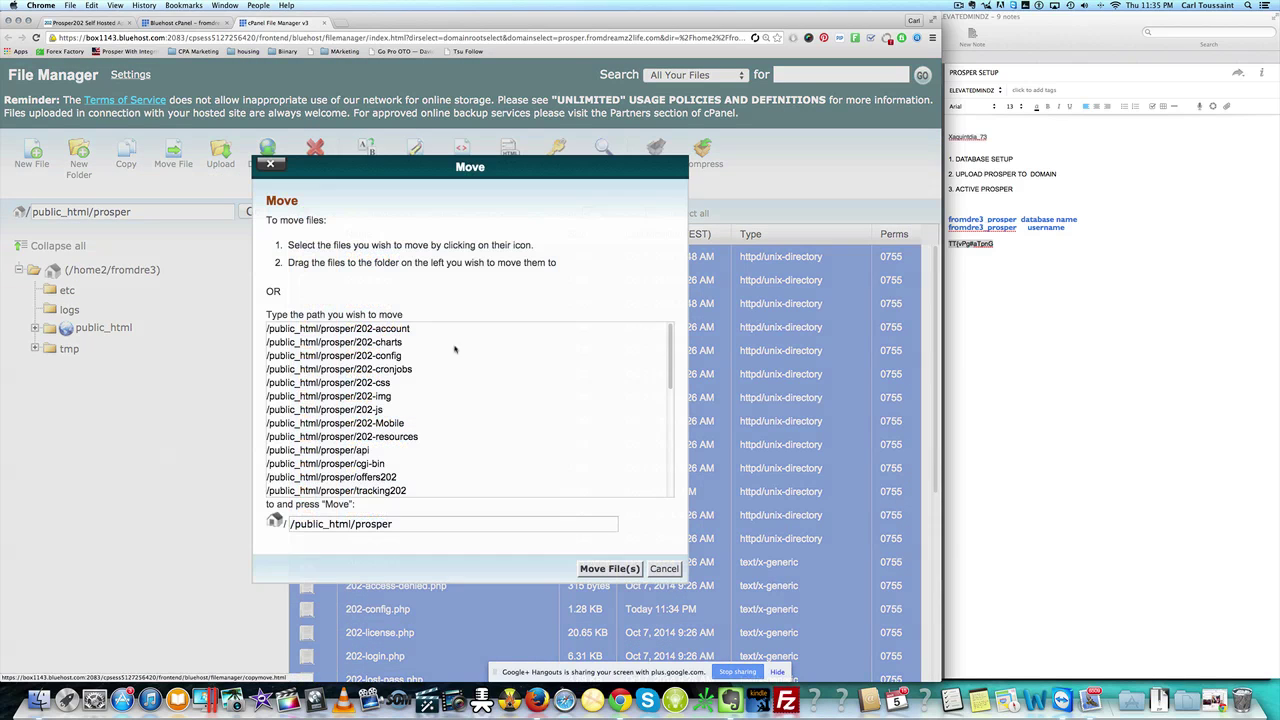
left_click(368, 523)
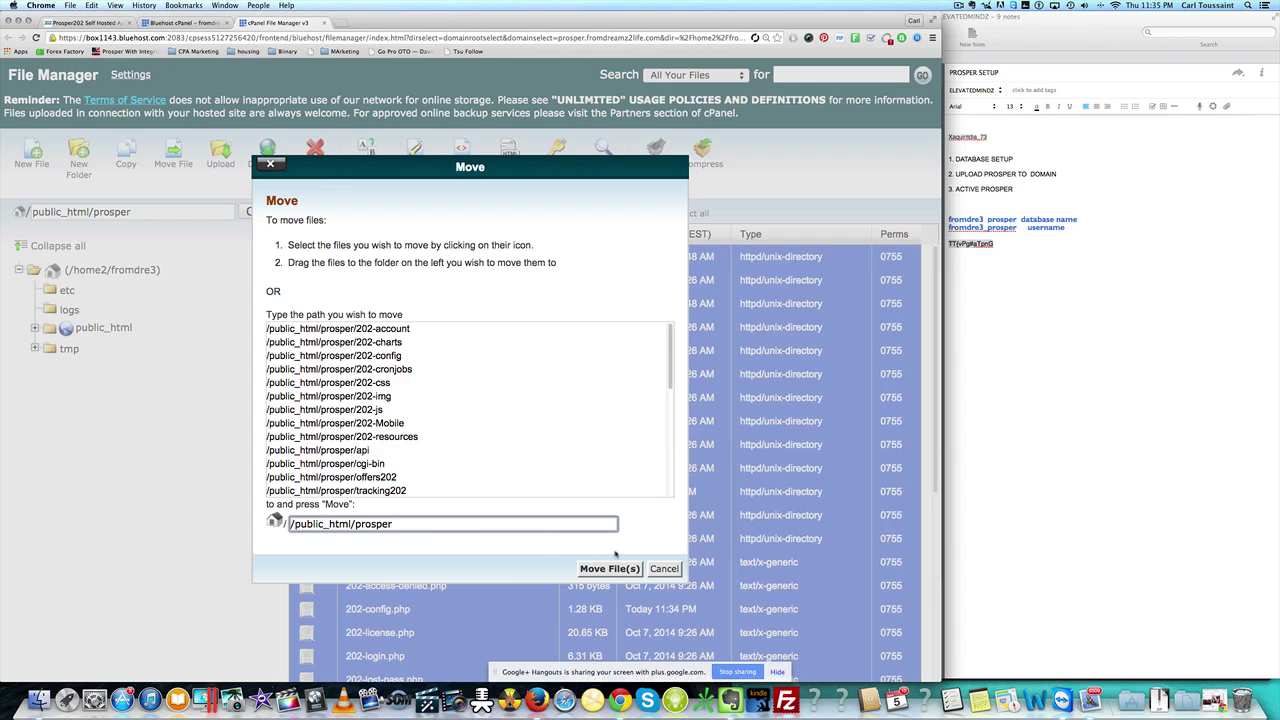
left_click(664, 568)
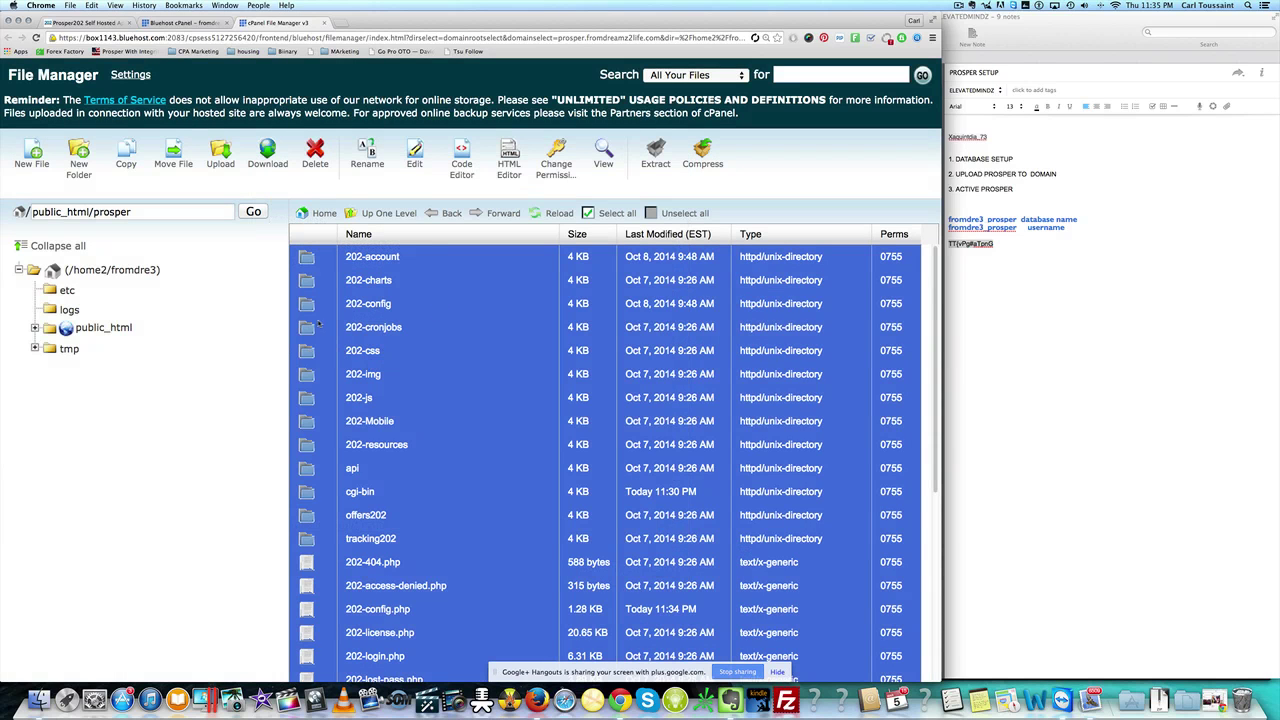
Step: Delete the prosper202_1.8.10.zip archive from the prosper folder
scroll(230, 355, "down", 5)
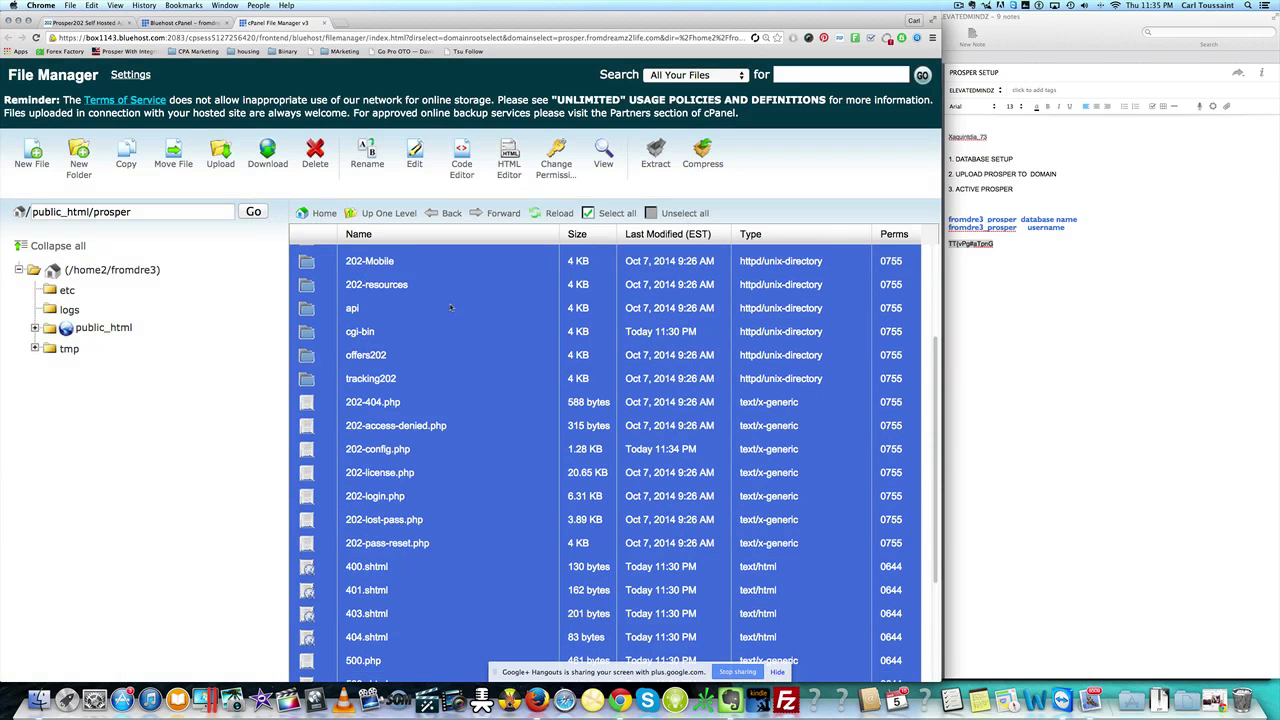
left_click(365, 378)
scroll(436, 391, "down", 5)
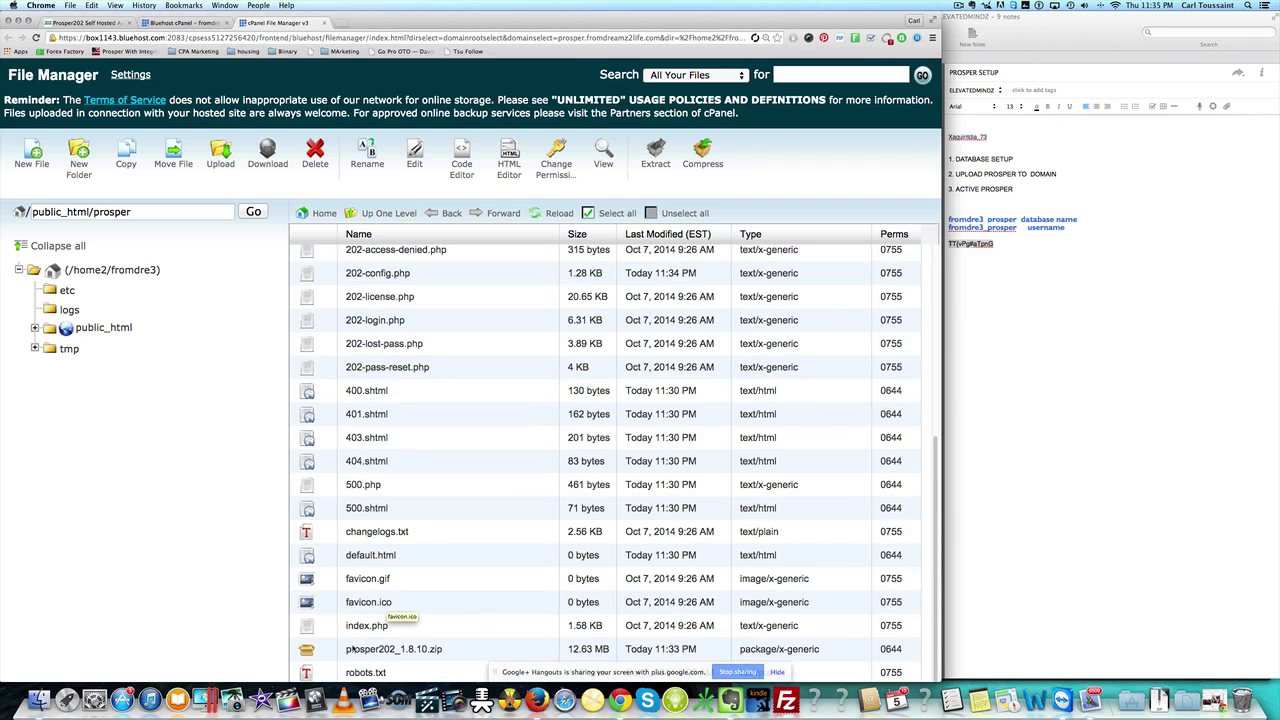
left_click(440, 650)
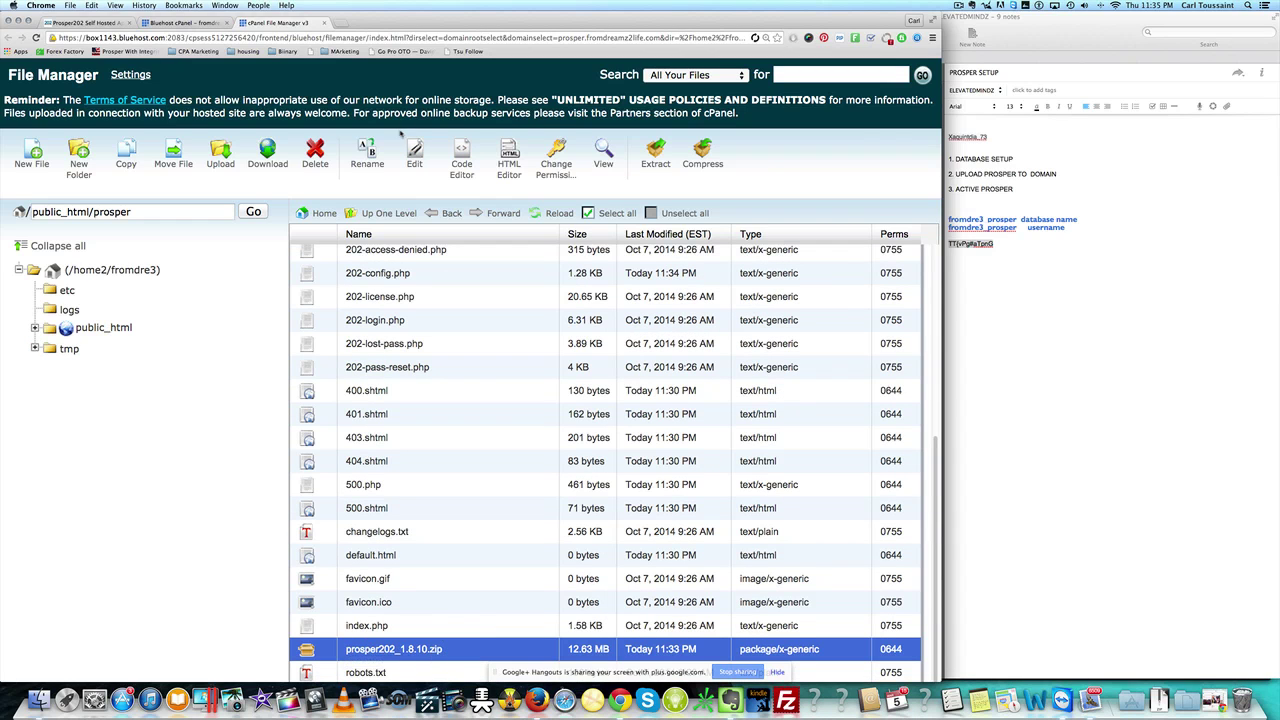
left_click(315, 155)
left_click(606, 426)
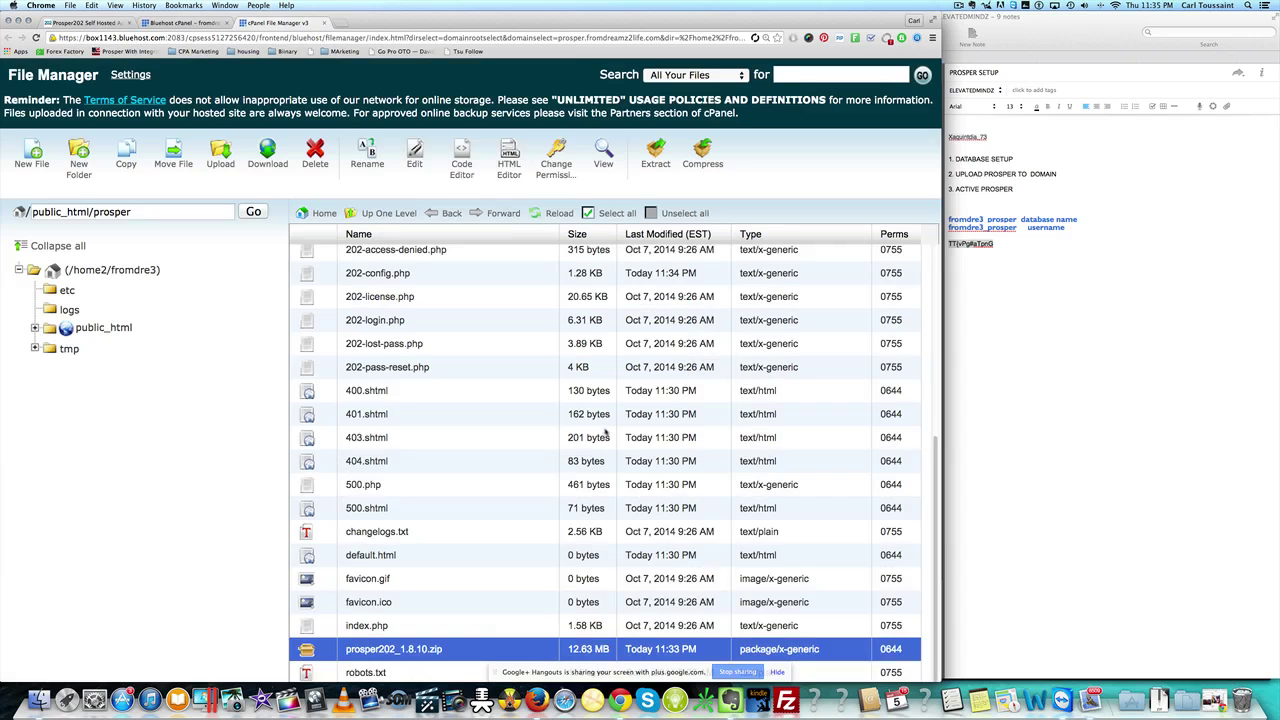
left_click(559, 213)
scroll(436, 326, "down", 5)
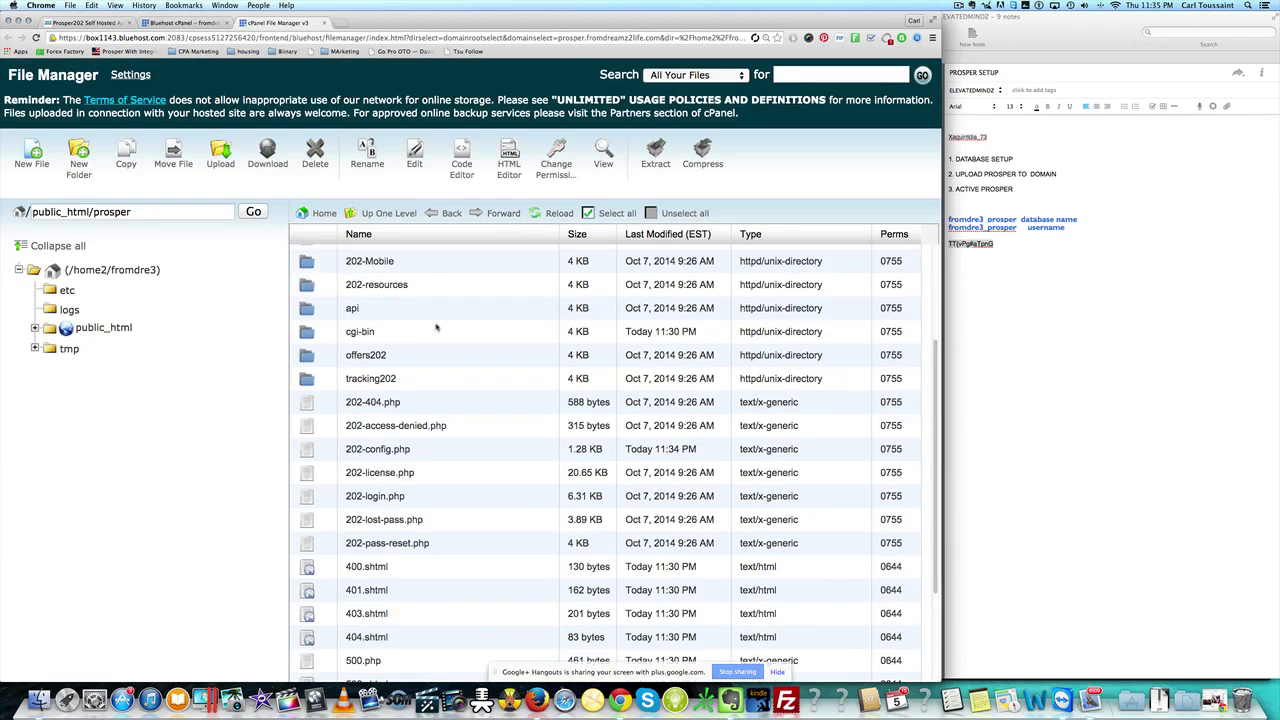
scroll(436, 326, "up", 5)
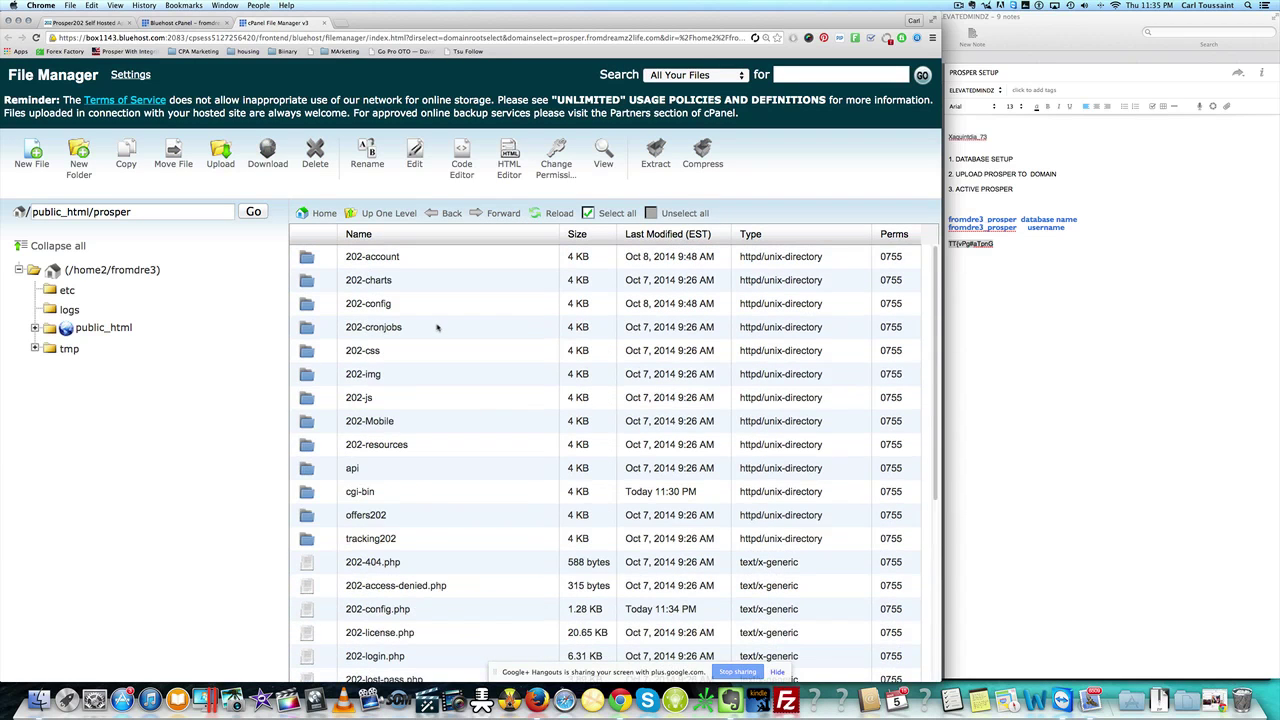
scroll(425, 285, "down", 5)
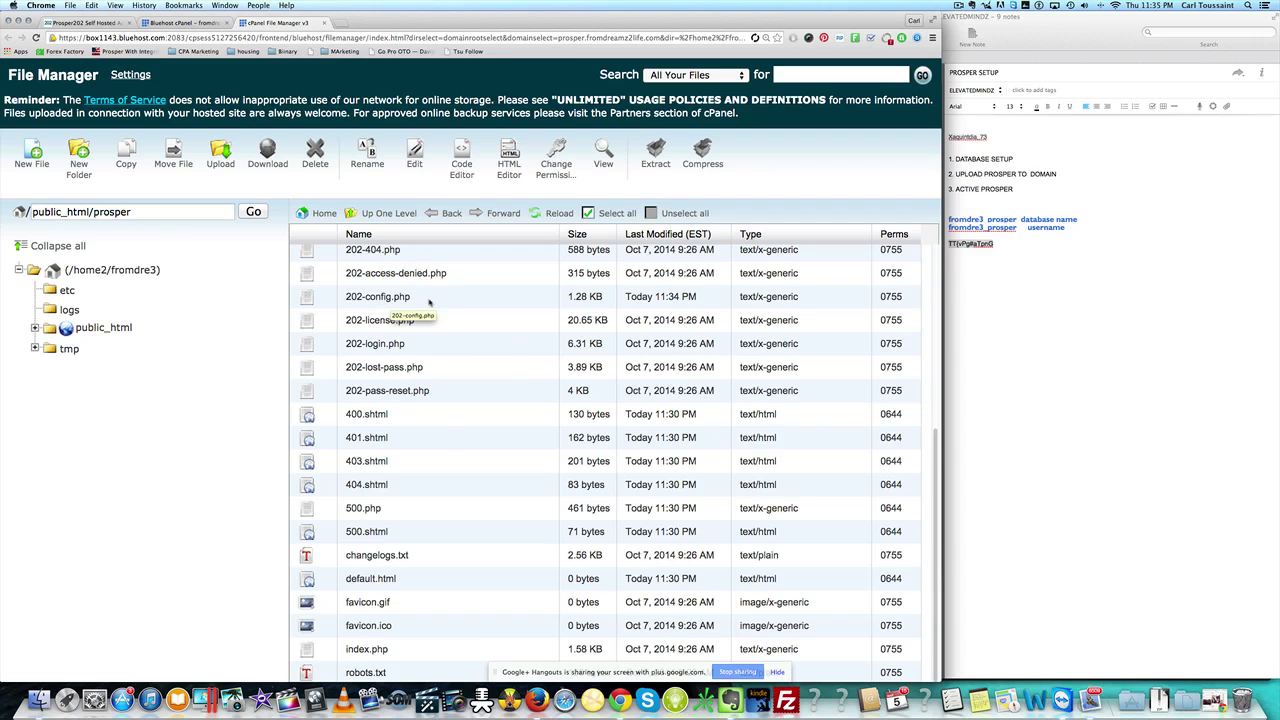
Step: Select 202-config.php and start a new Chrome tab
left_click(370, 297)
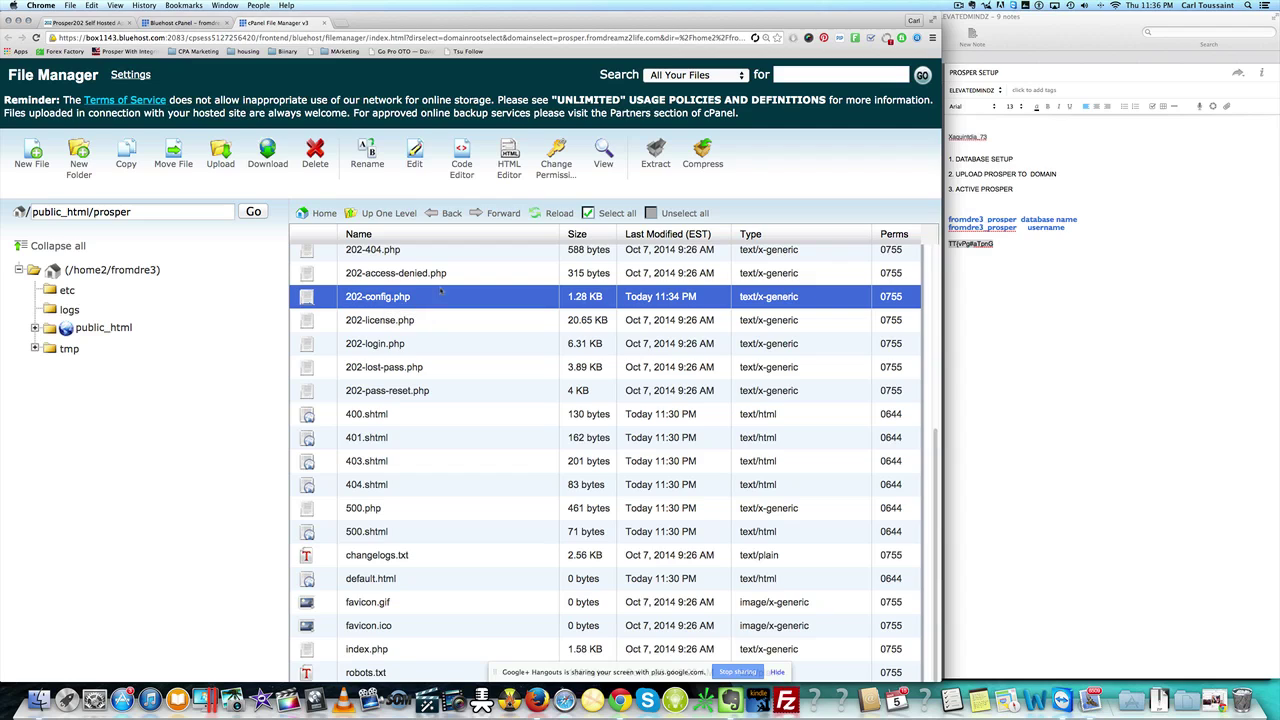
scroll(397, 262, "up", 3)
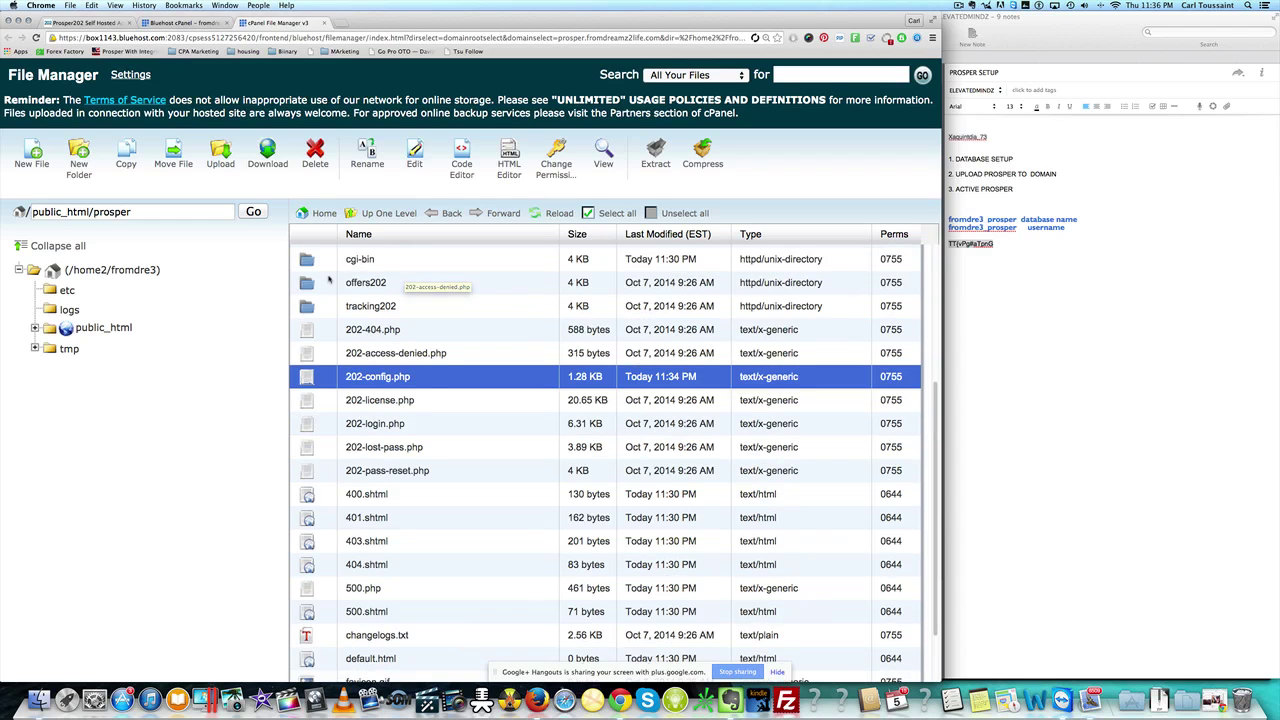
left_click(342, 22)
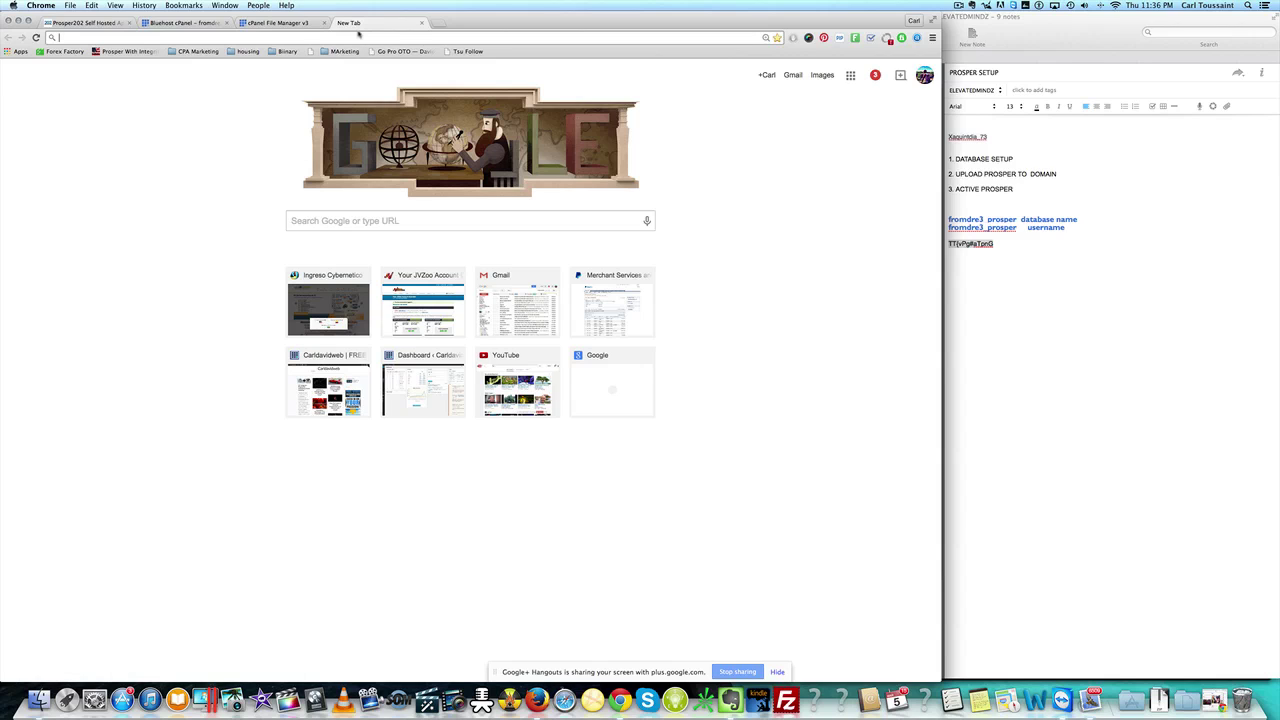
Step: Go to prosper.fromdreamz2life.com to load the Prosper202 install.php account-creation page
type("p")
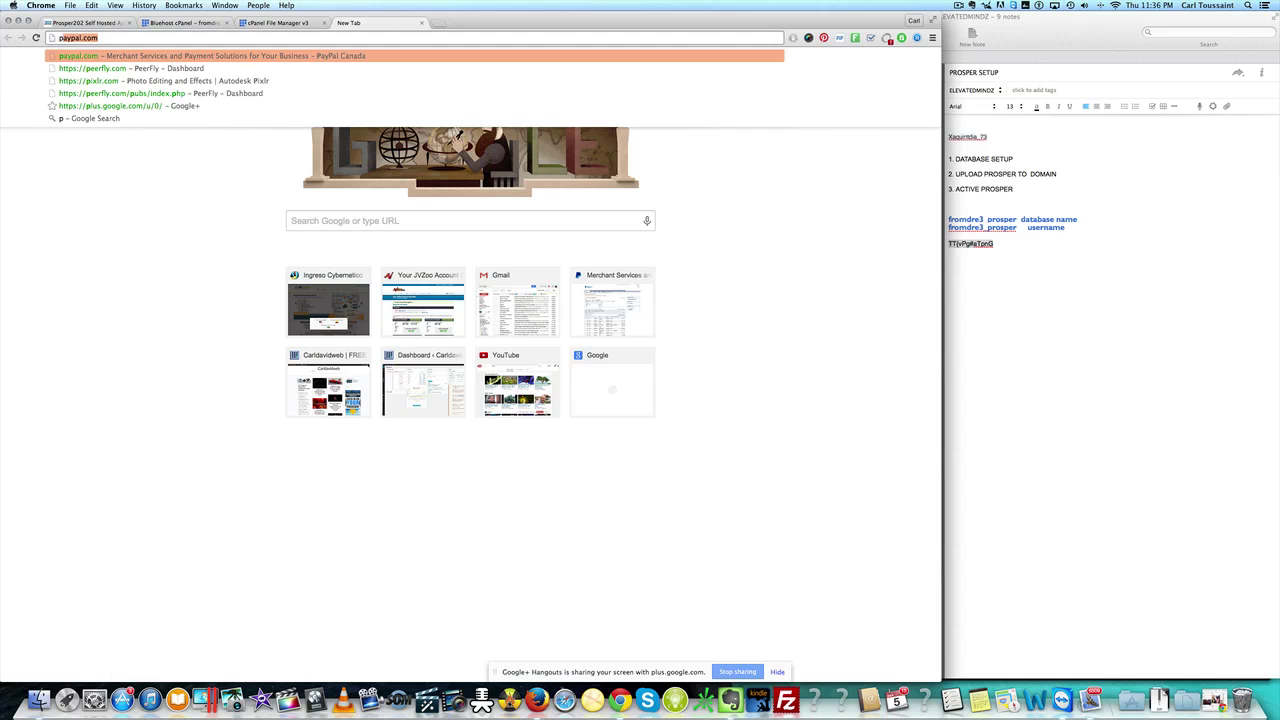
type("ros")
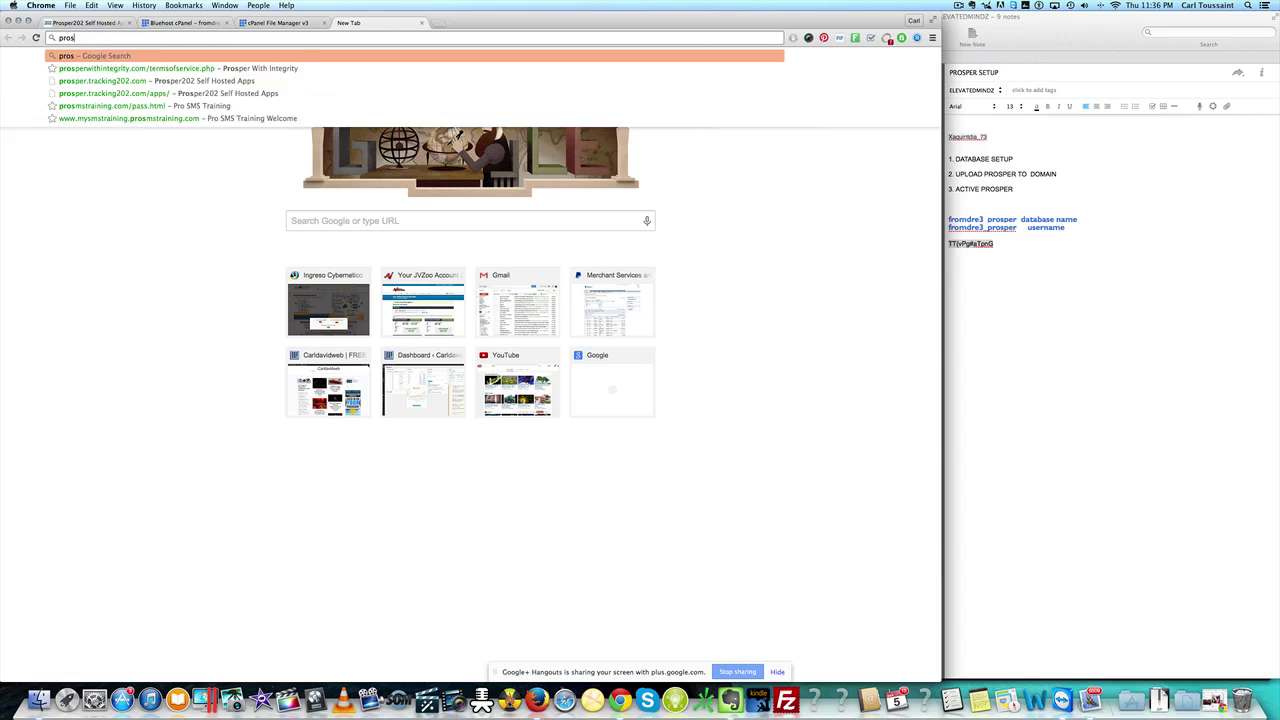
type("per")
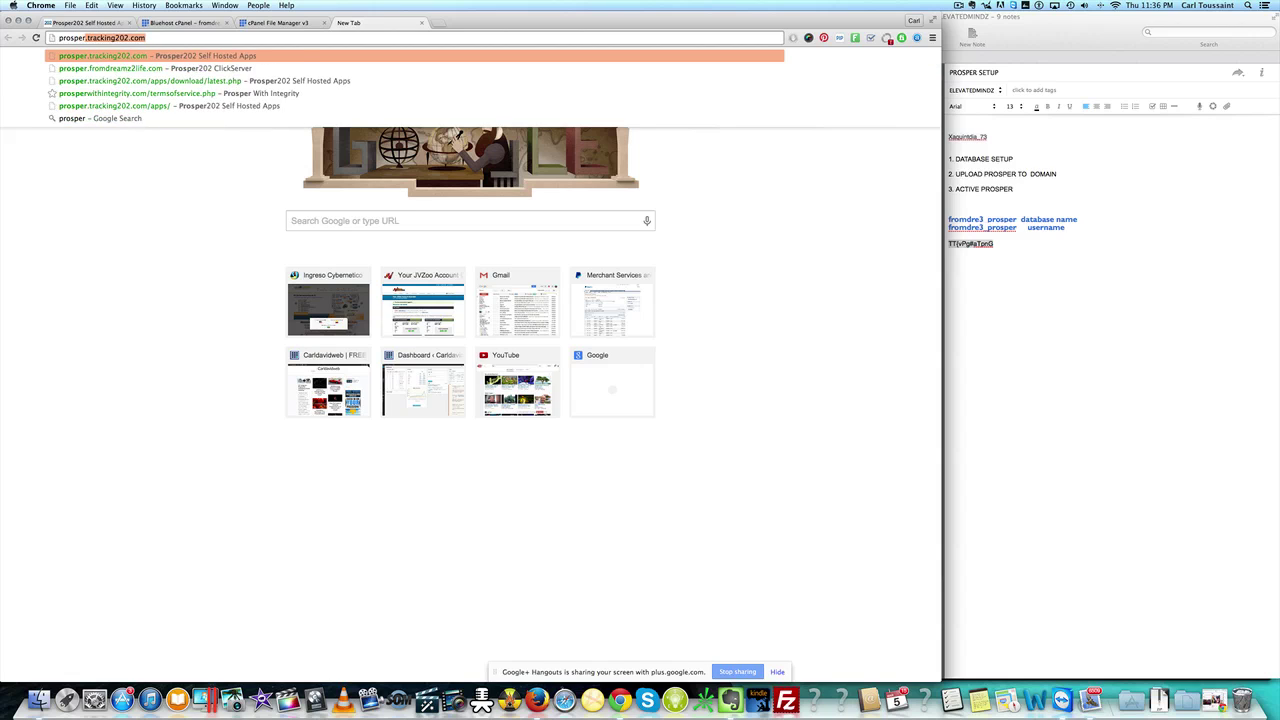
type(".from")
key("Right")
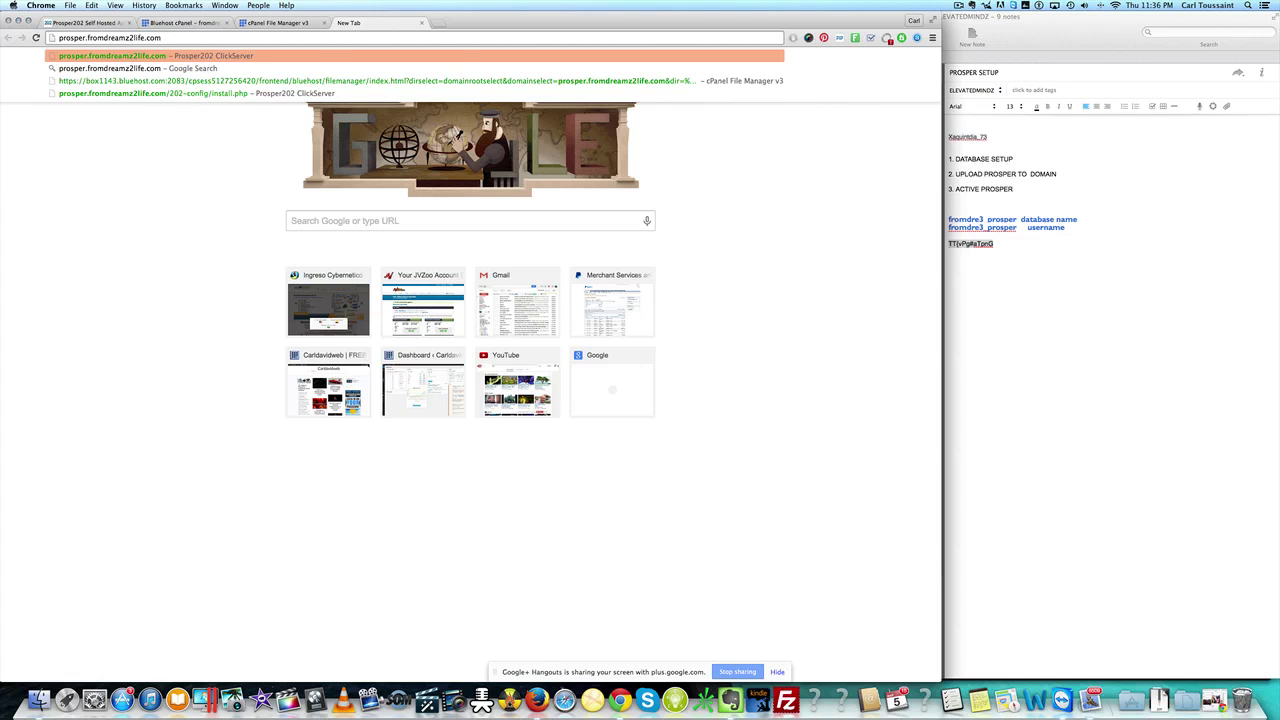
key("Return")
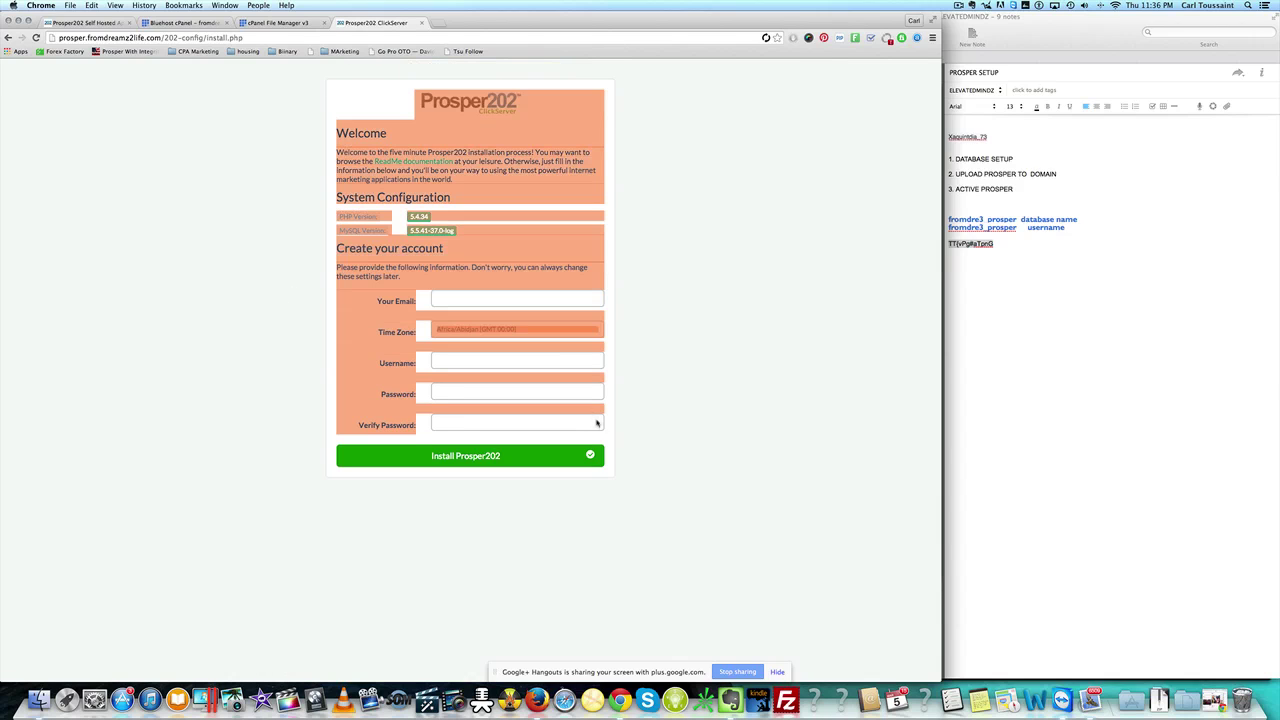
left_click(449, 300)
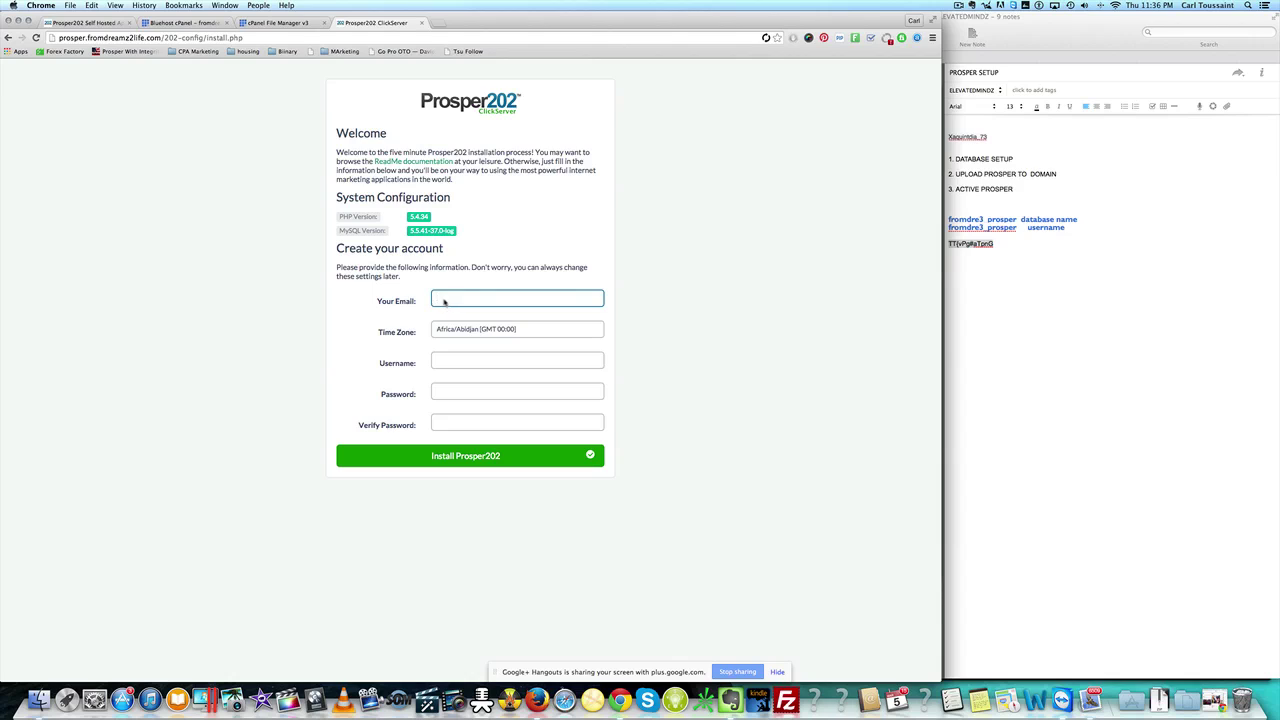
left_click(440, 300)
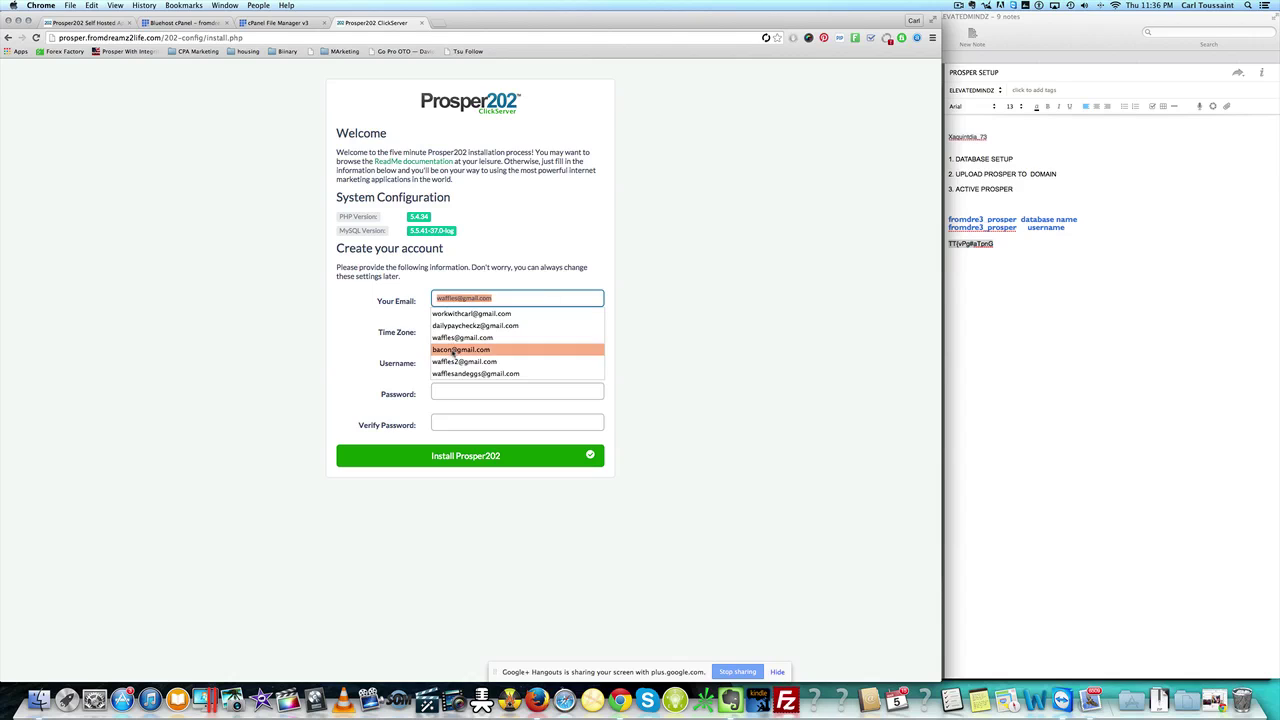
left_click(443, 364)
left_click(447, 362)
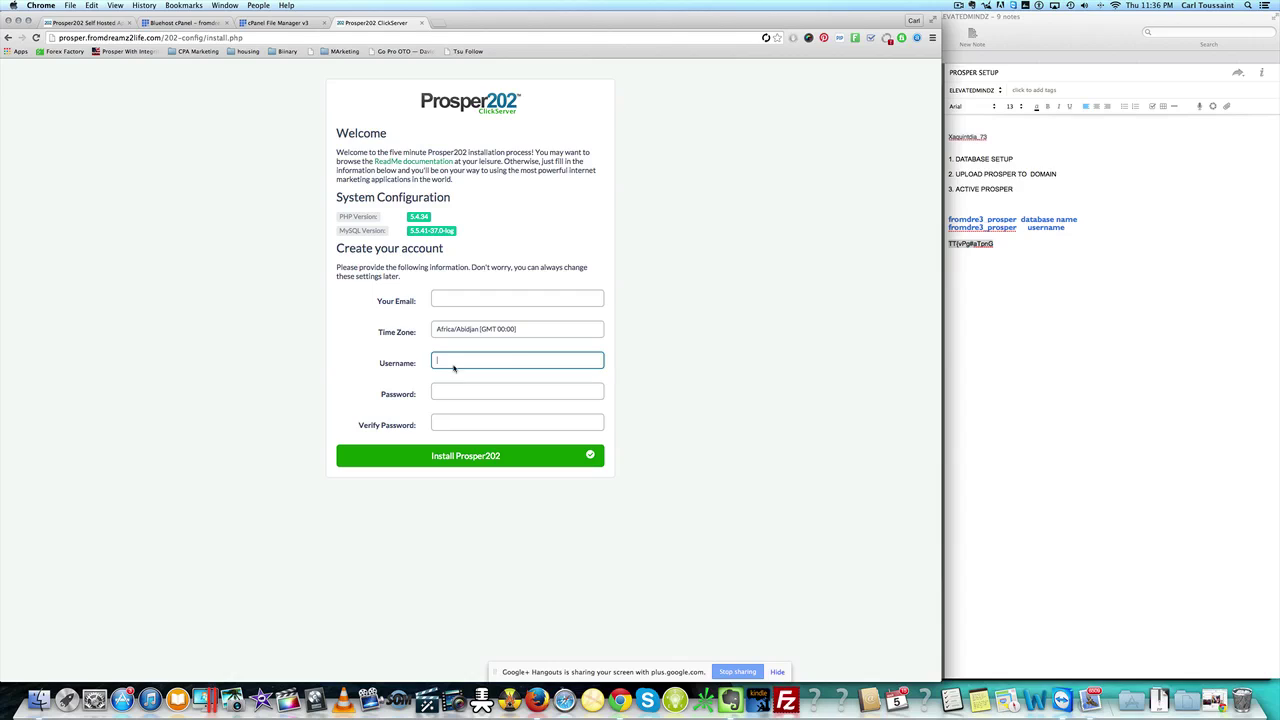
left_click(446, 362)
left_click(437, 391)
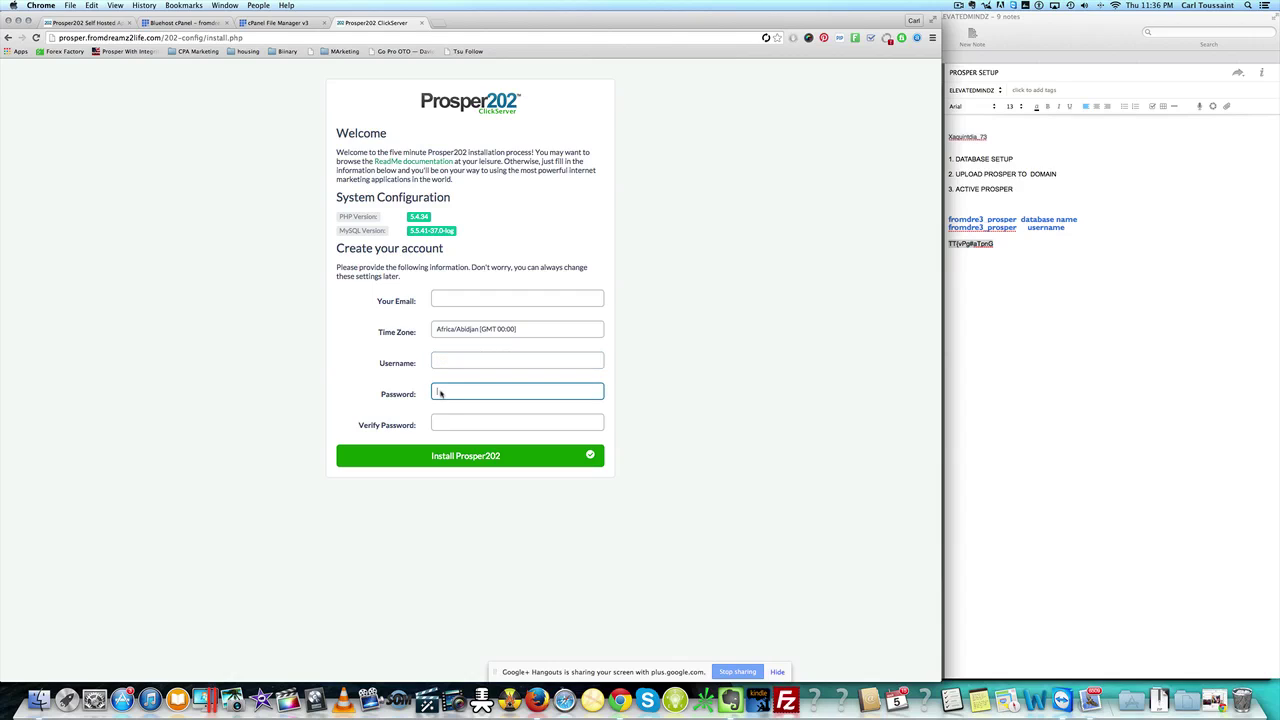
left_click(398, 417)
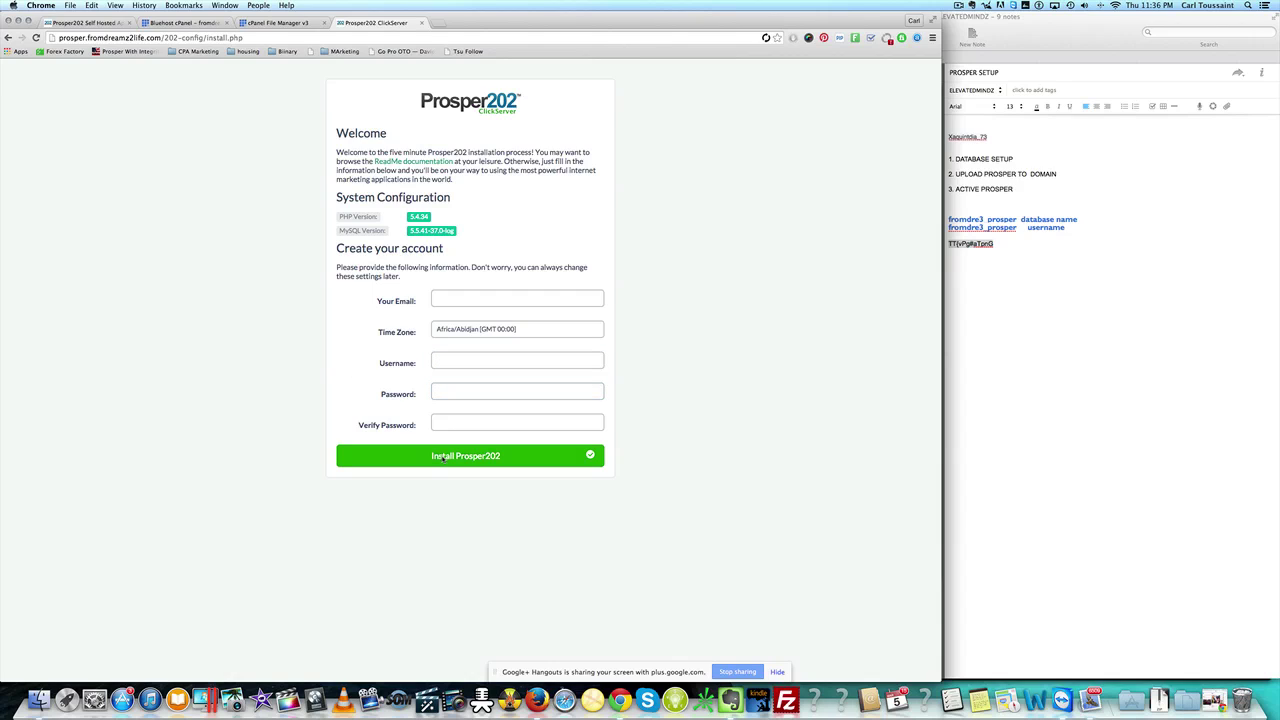